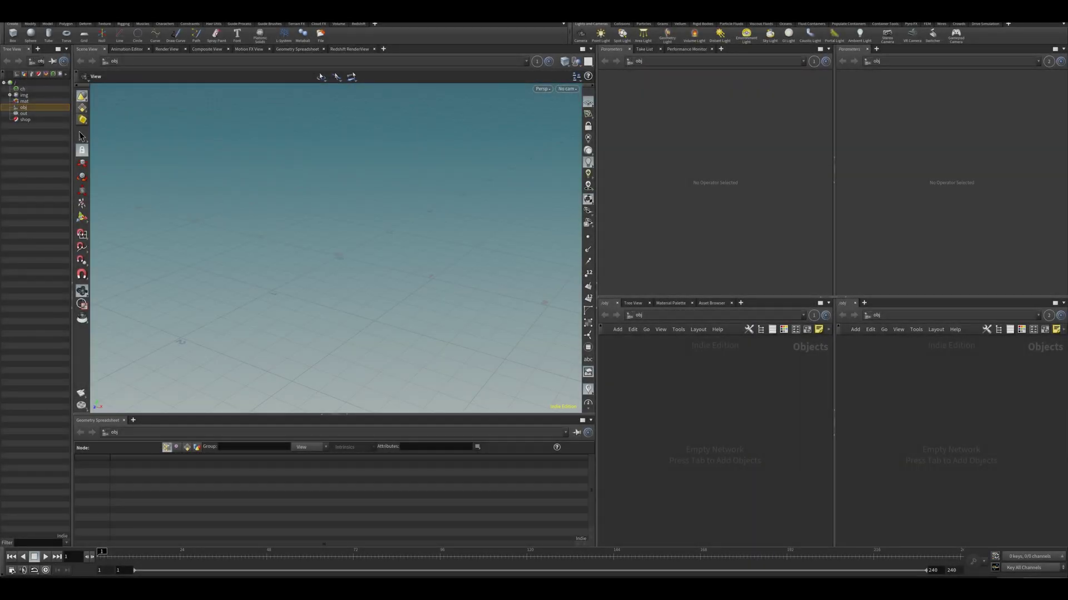
# Add a Test Geometry: Rubber Toy object to the object network and select it.
pyautogui.press('Tab')
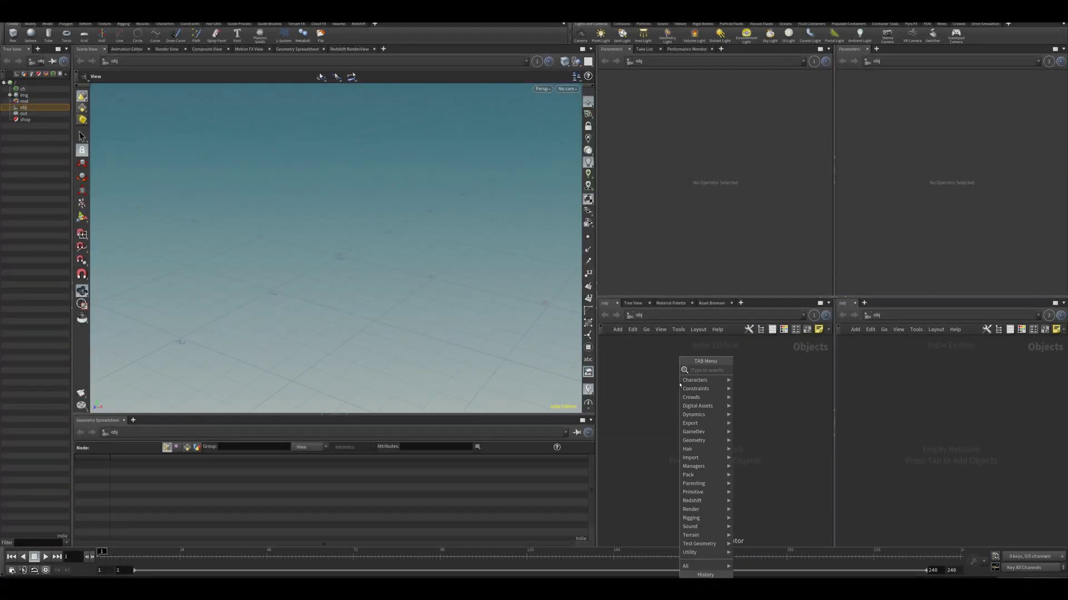
pyautogui.write('geo')
pyautogui.press('Down')
pyautogui.press('Down')
pyautogui.press('Down')
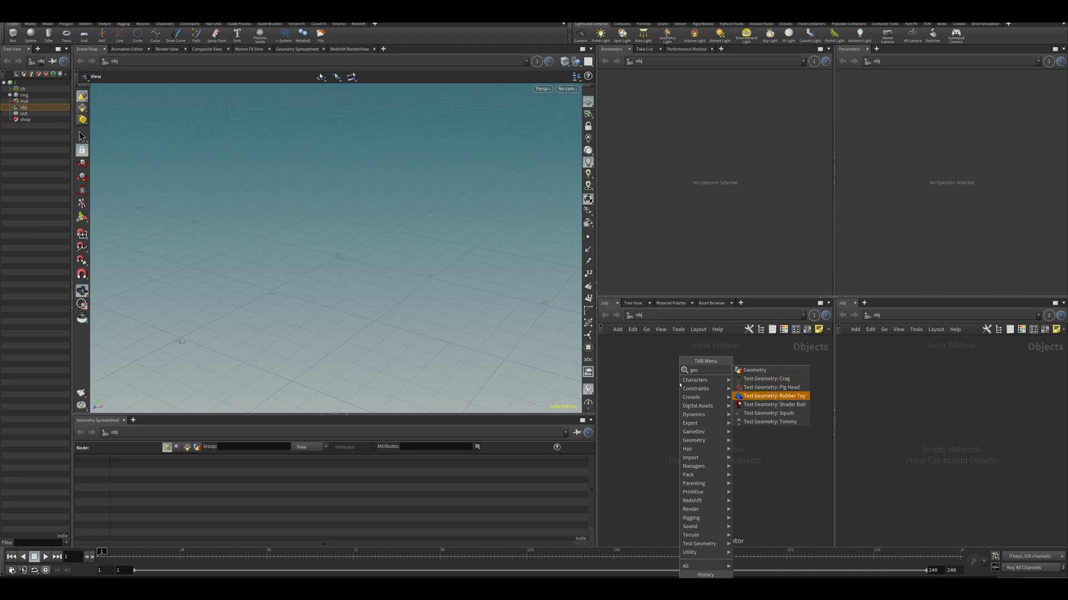
pyautogui.press('Escape')
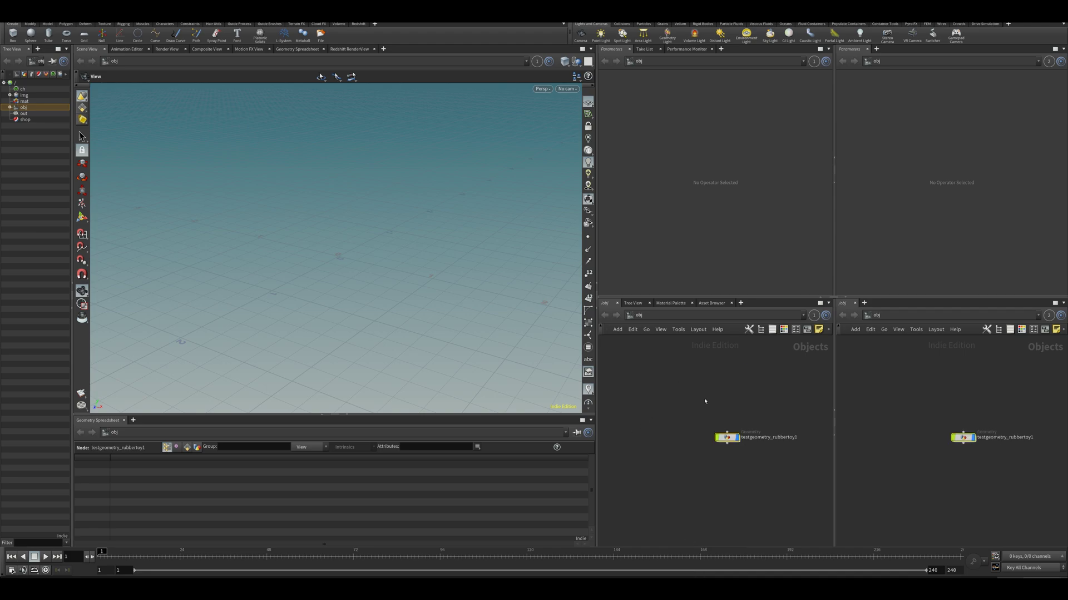
pyautogui.moveTo(734, 429); pyautogui.dragTo(716, 416, button='middle')
pyautogui.scroll(2, 716, 417)
pyautogui.click(719, 447)
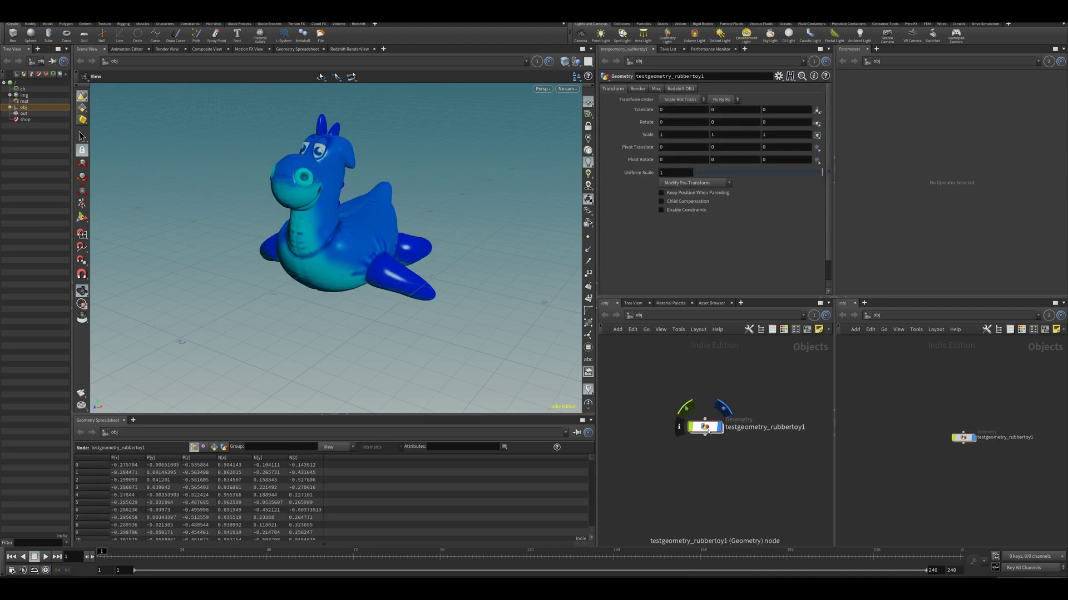
# Inside the rubber toy object, append a Transform node that raises the toy 1.5 units in Y.
pyautogui.doubleClick(705, 427)
pyautogui.press('Tab')
pyautogui.write('trans')
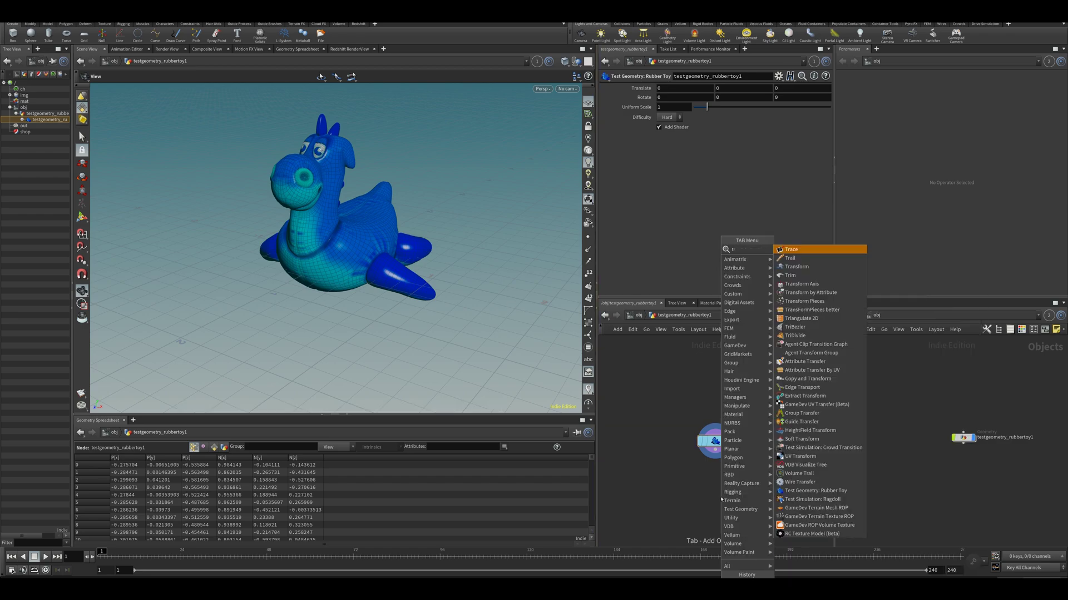
pyautogui.press('Return')
pyautogui.press('Return')
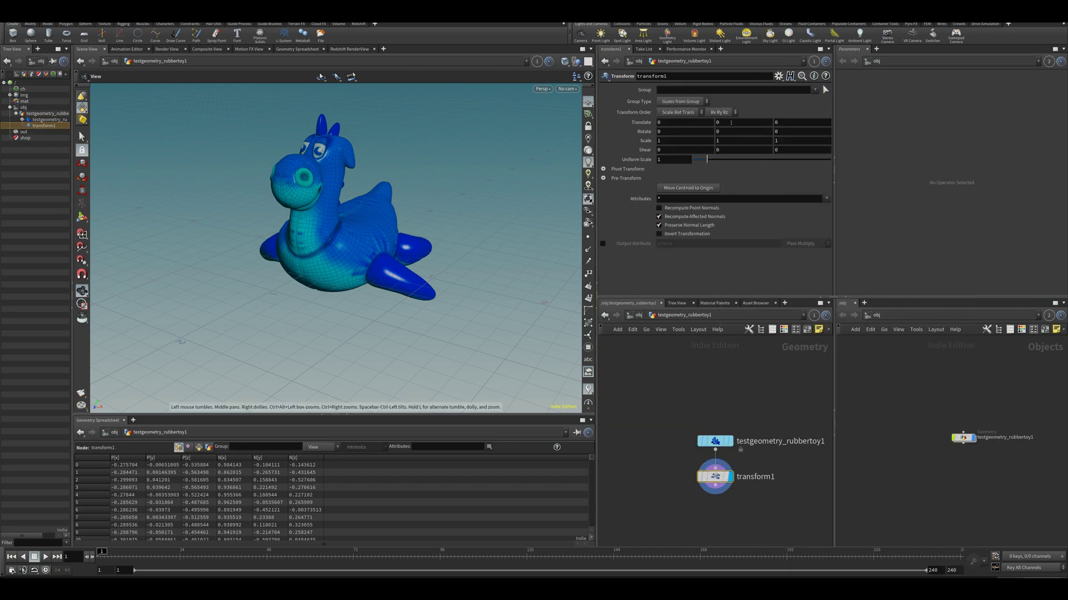
pyautogui.moveTo(731, 123); pyautogui.dragTo(785, 145, button='middle')
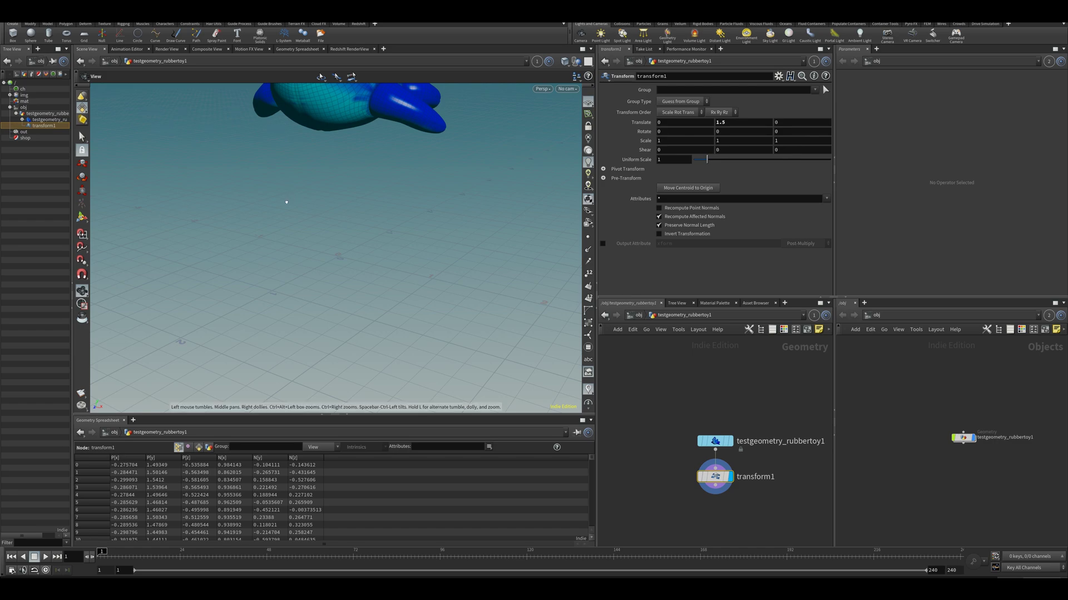
pyautogui.moveTo(286, 202); pyautogui.dragTo(359, 256)
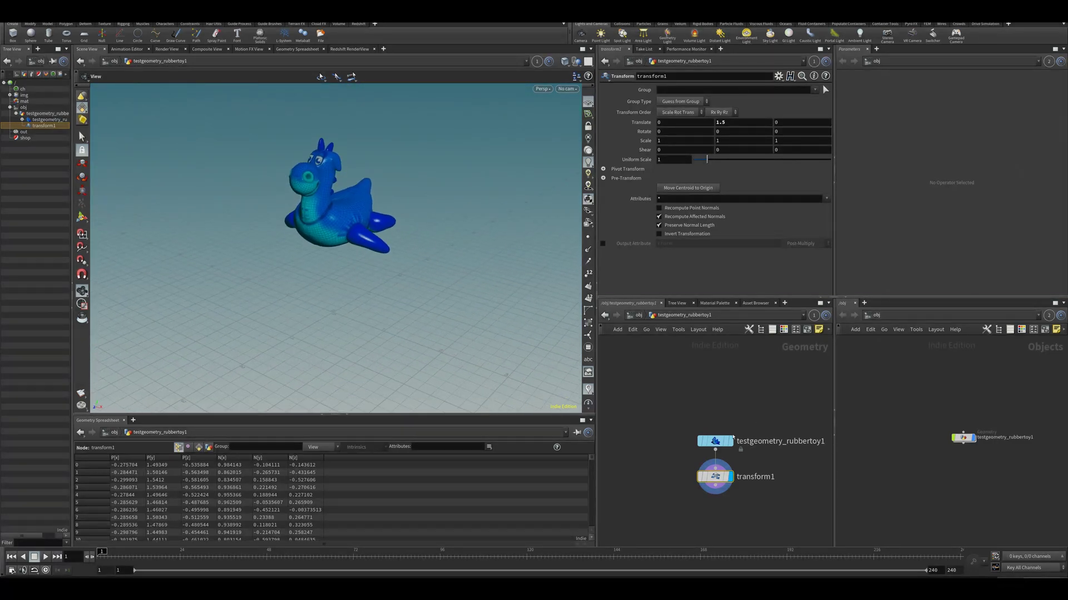
# Add a FLIP Source node below transform1, wired to its output, and display its result.
pyautogui.press('Tab')
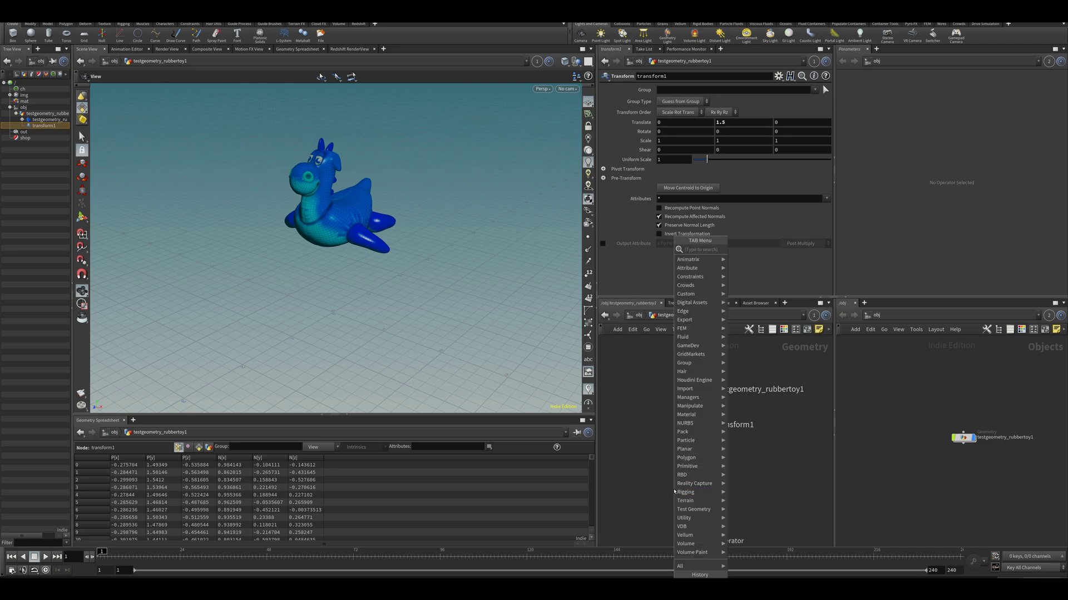
pyautogui.write('mount')
pyautogui.press('Return')
pyautogui.click(682, 490)
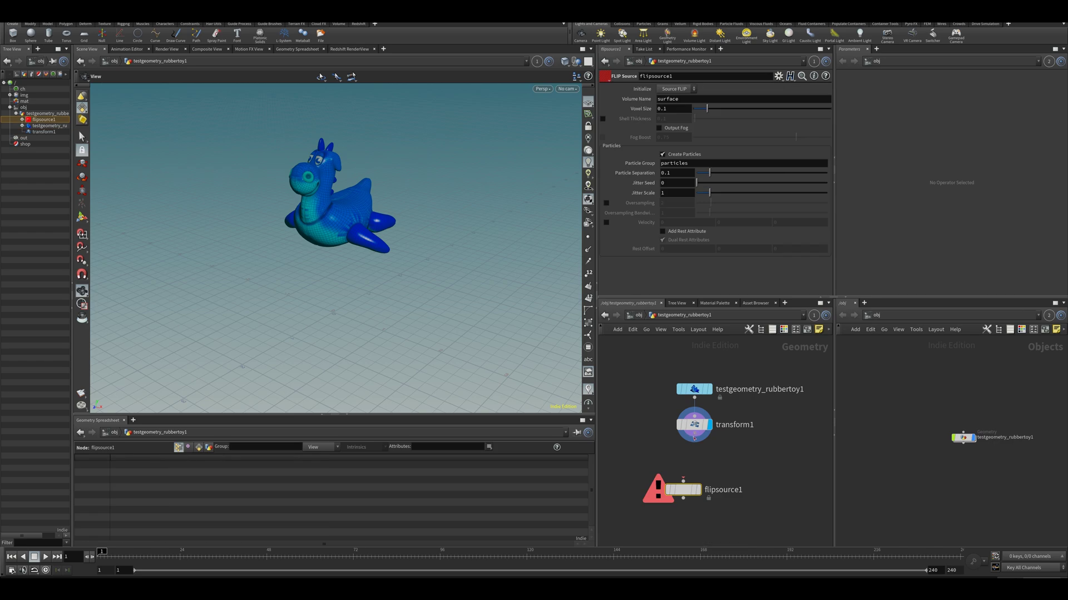
pyautogui.moveTo(682, 491); pyautogui.dragTo(693, 496)
pyautogui.click(712, 477)
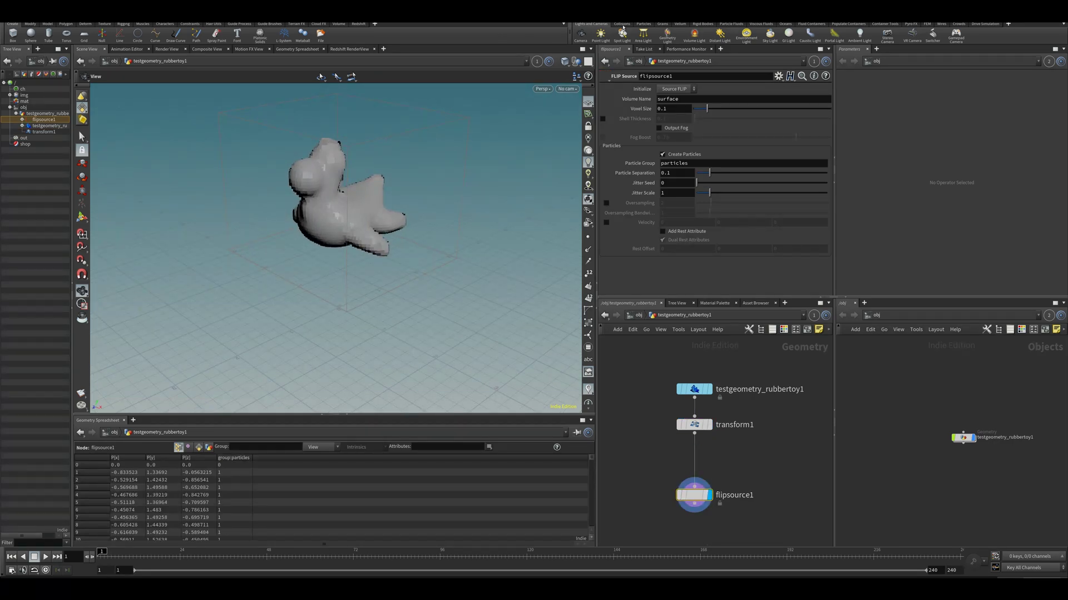
# Create a DOP Network at object level in the second network view and go inside it.
pyautogui.press('Tab')
pyautogui.write('dop n')
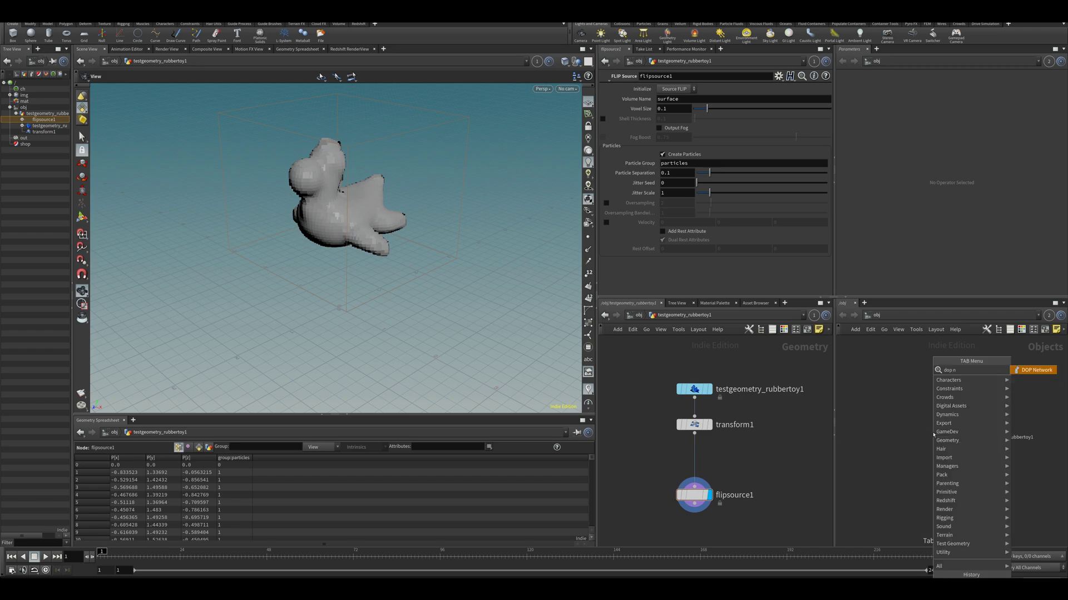
pyautogui.press('Return')
pyautogui.click(888, 439)
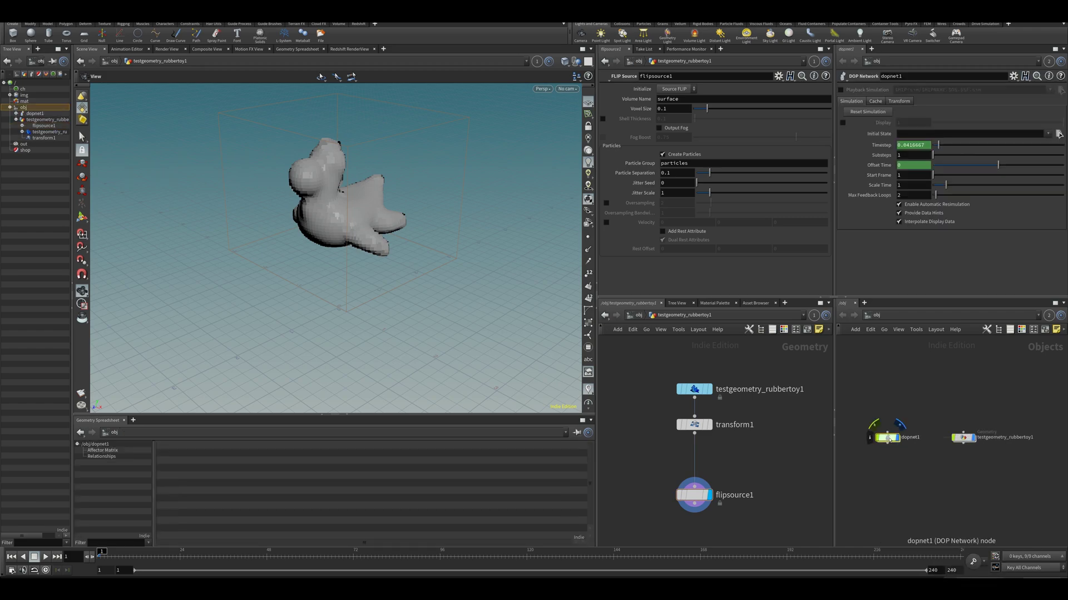
pyautogui.doubleClick(888, 438)
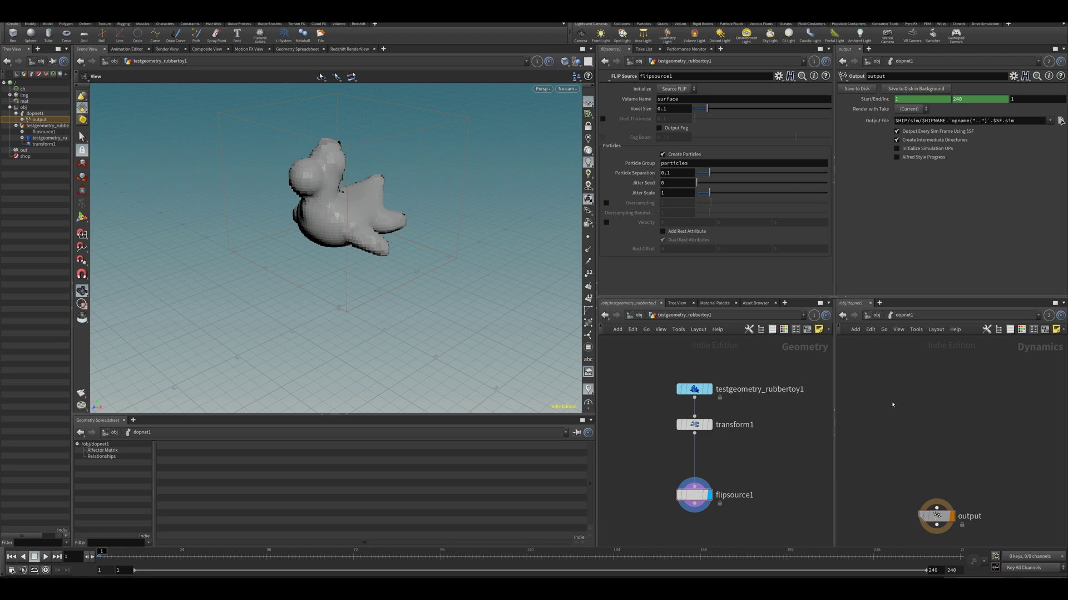
# Add a FLIP Solver above the DOP network's output node and wire it into the output.
pyautogui.press('Tab')
pyautogui.write('fli')
pyautogui.press('Down')
pyautogui.press('Down')
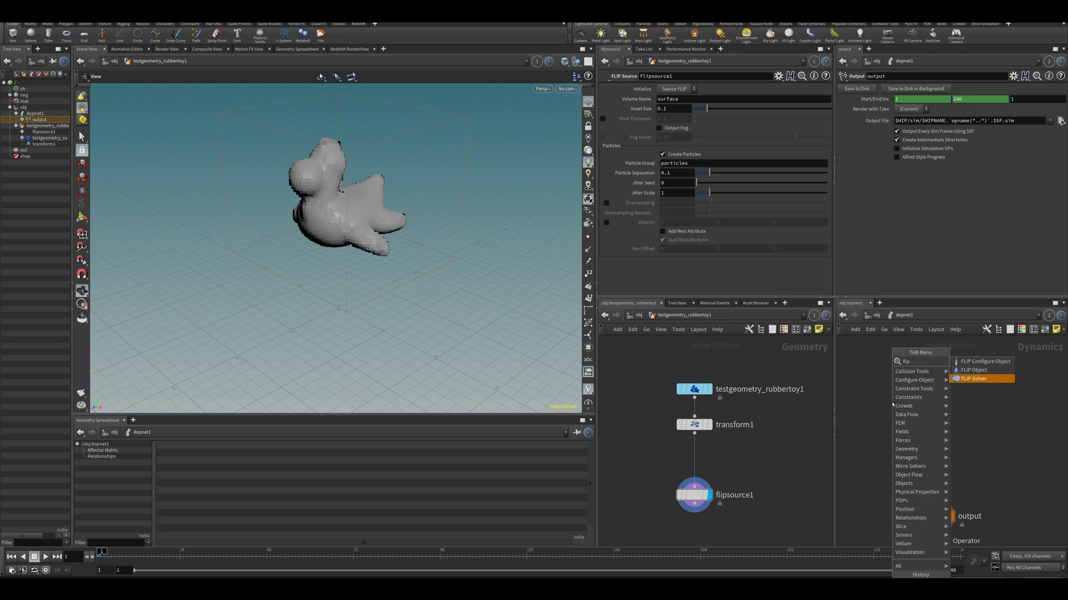
pyautogui.press('Return')
pyautogui.click(931, 421)
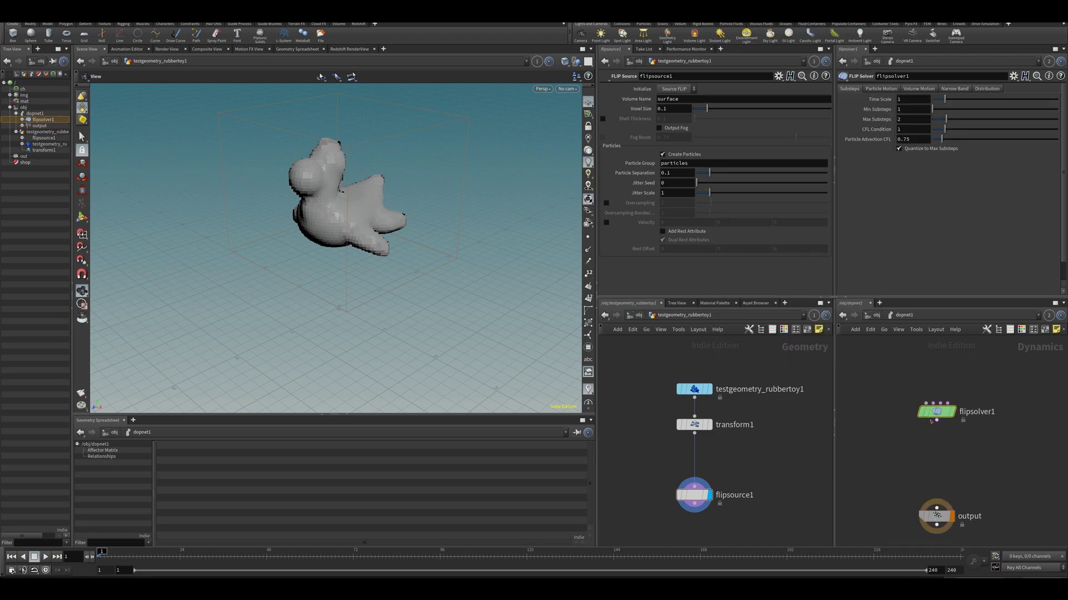
# Add a FLIP Object above the solver and connect it to the solver's first input.
pyautogui.press('Tab')
pyautogui.write('fli')
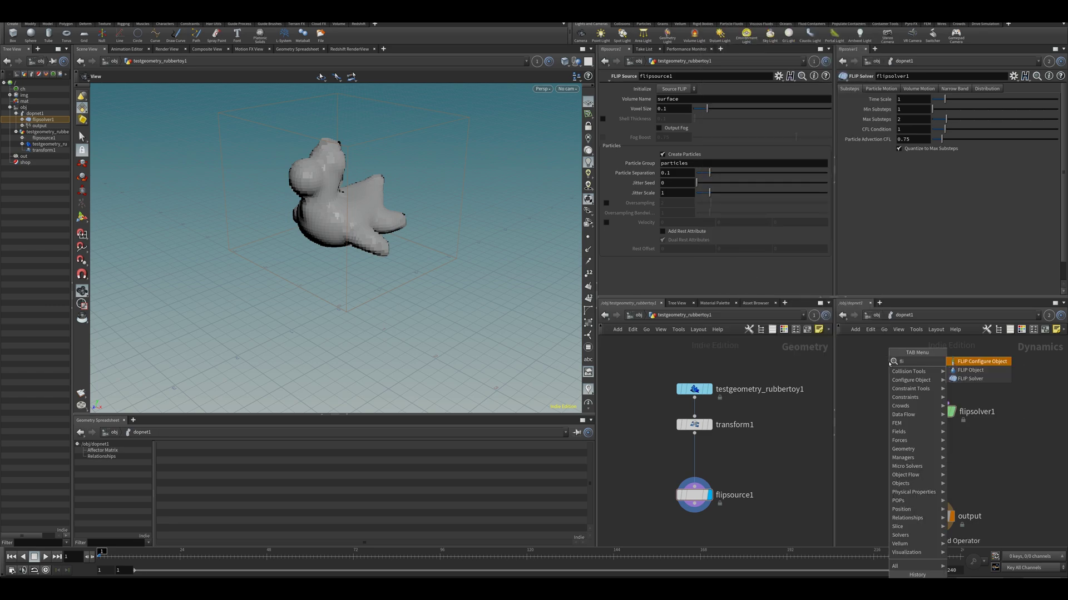
pyautogui.press('Down')
pyautogui.press('Return')
pyautogui.click(888, 362)
pyautogui.moveTo(889, 362); pyautogui.dragTo(868, 351)
pyautogui.click(869, 359)
pyautogui.click(926, 404)
# Append a Null node to flipsource1 in the toy's geometry network and rename it OUT.
pyautogui.moveTo(755, 535); pyautogui.dragTo(753, 477, button='middle')
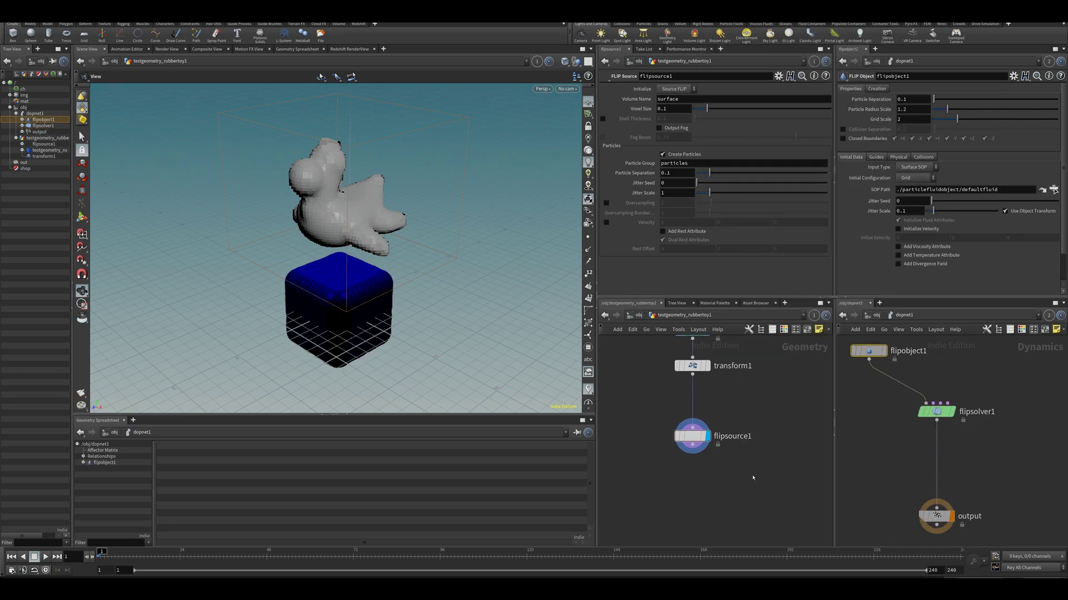
pyautogui.press('Tab')
pyautogui.write('null')
pyautogui.press('Return')
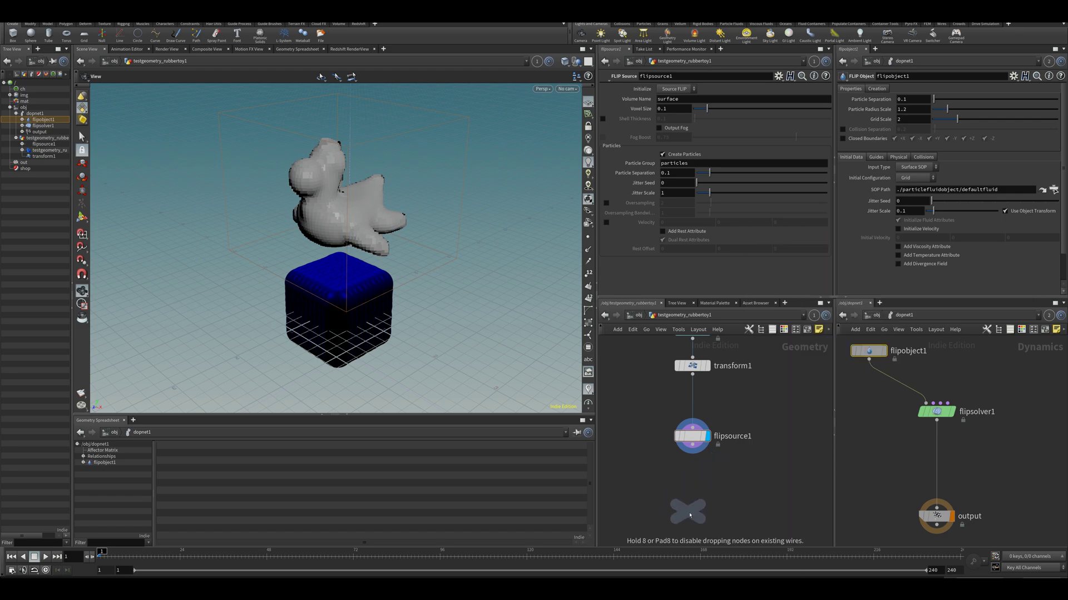
pyautogui.click(689, 512)
pyautogui.doubleClick(716, 514)
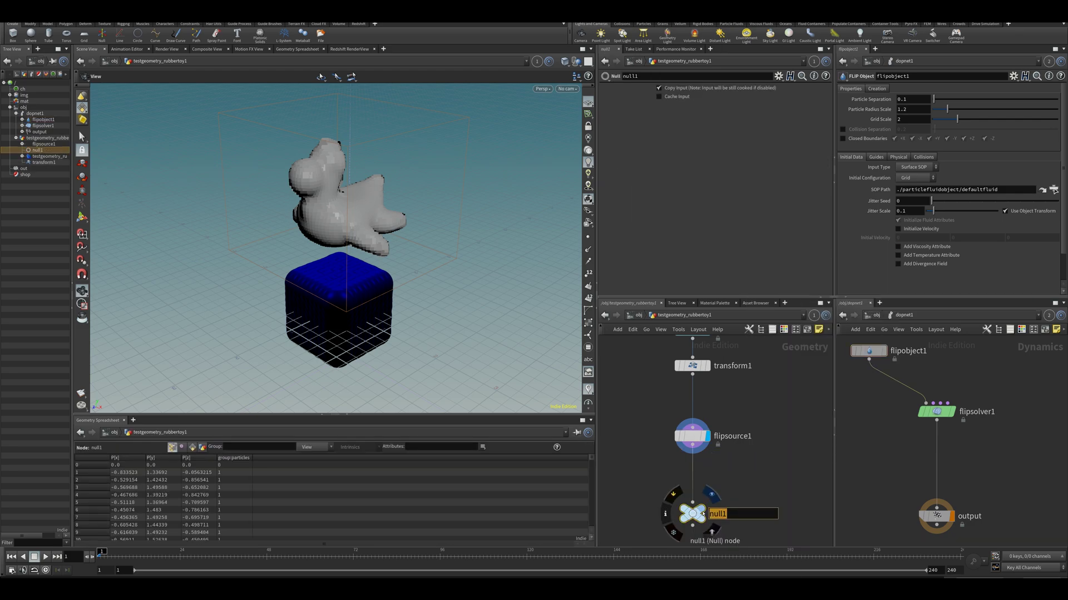
pyautogui.write('OUT')
pyautogui.press('Return')
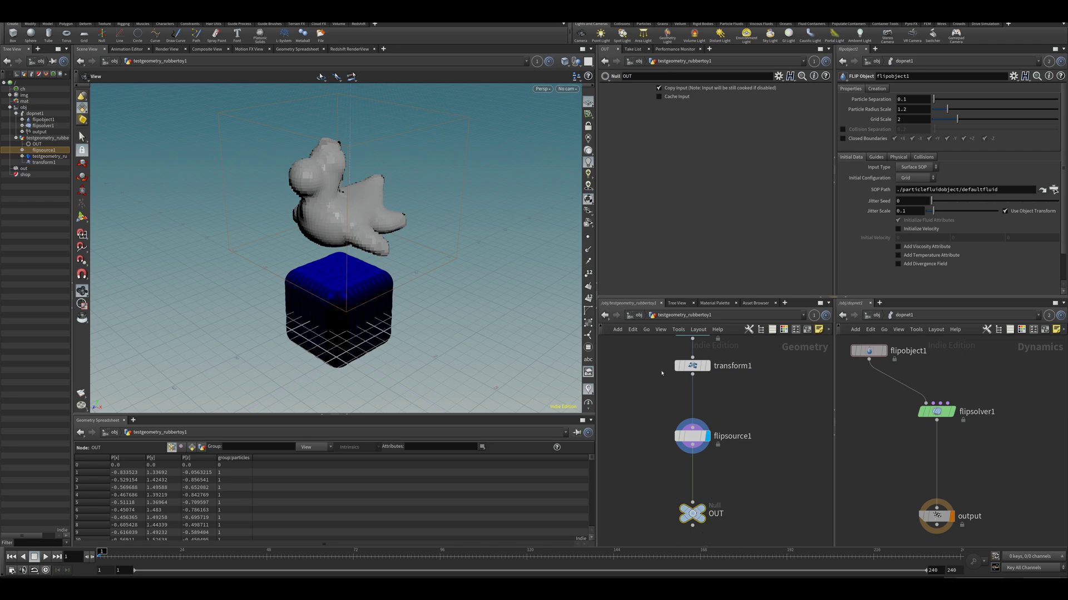
# Point the FLIP Object's SOP Path to the OUT null and set its Input Type to Particle Field.
pyautogui.moveTo(704, 517); pyautogui.dragTo(915, 189)
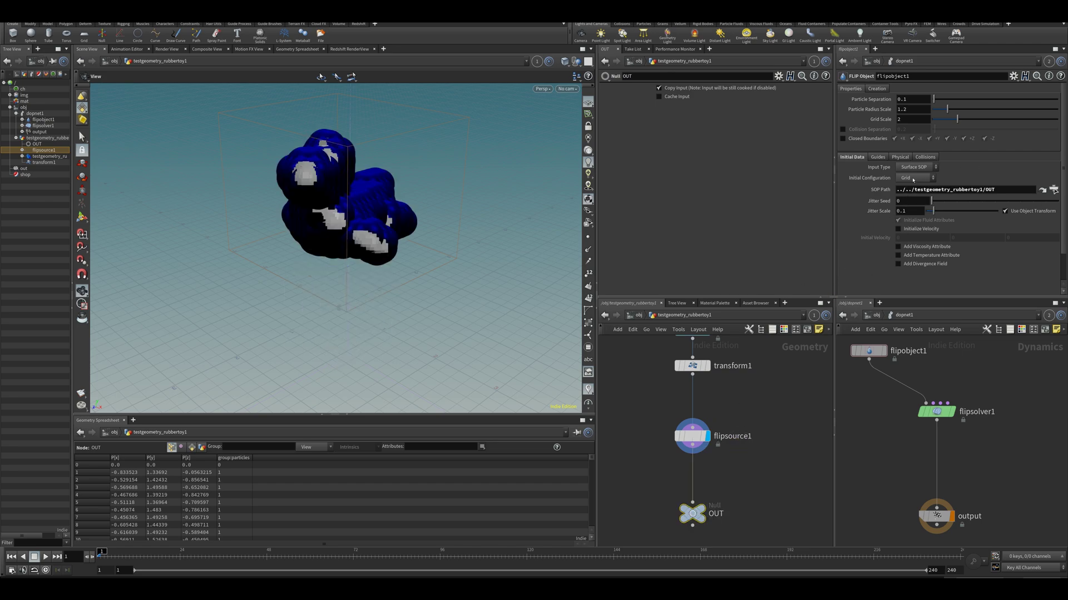
pyautogui.click(909, 170)
pyautogui.click(914, 180)
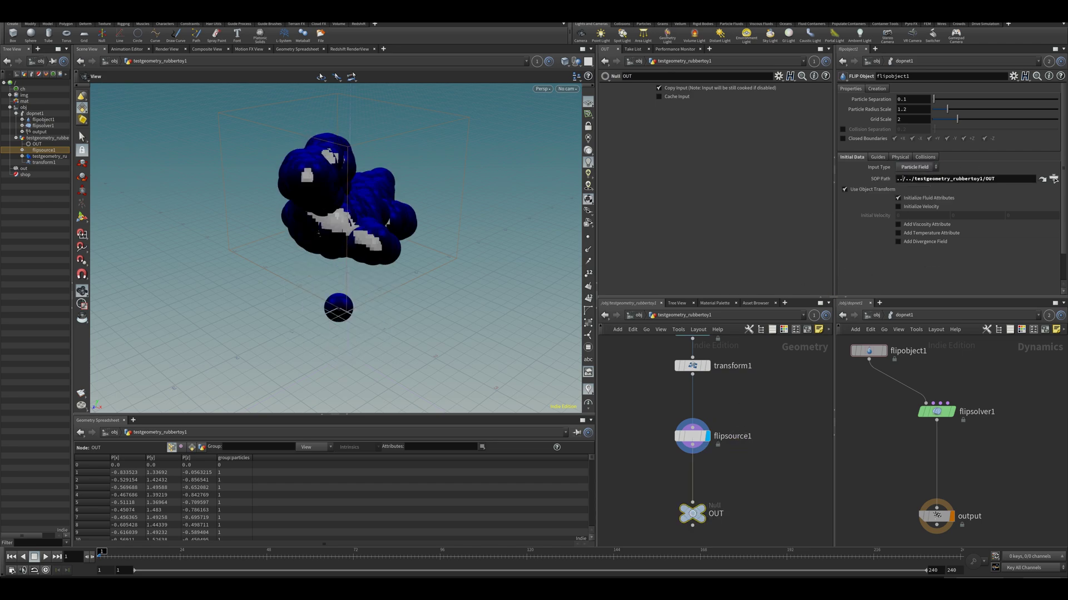
# Set the FLIP Object's particle guide visualization to Particles.
pyautogui.click(888, 158)
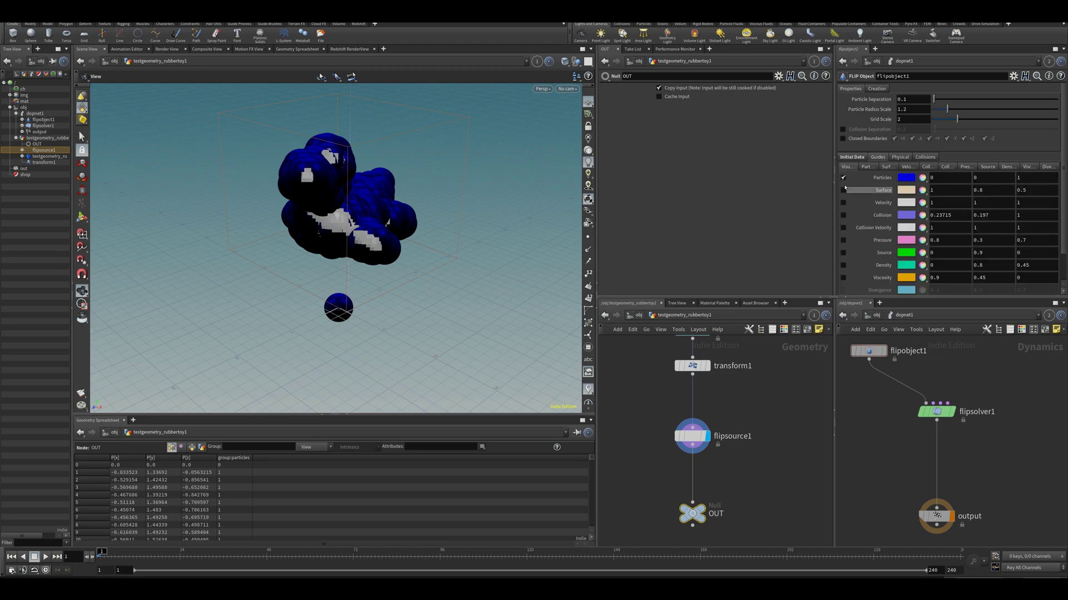
pyautogui.click(866, 166)
pyautogui.click(912, 177)
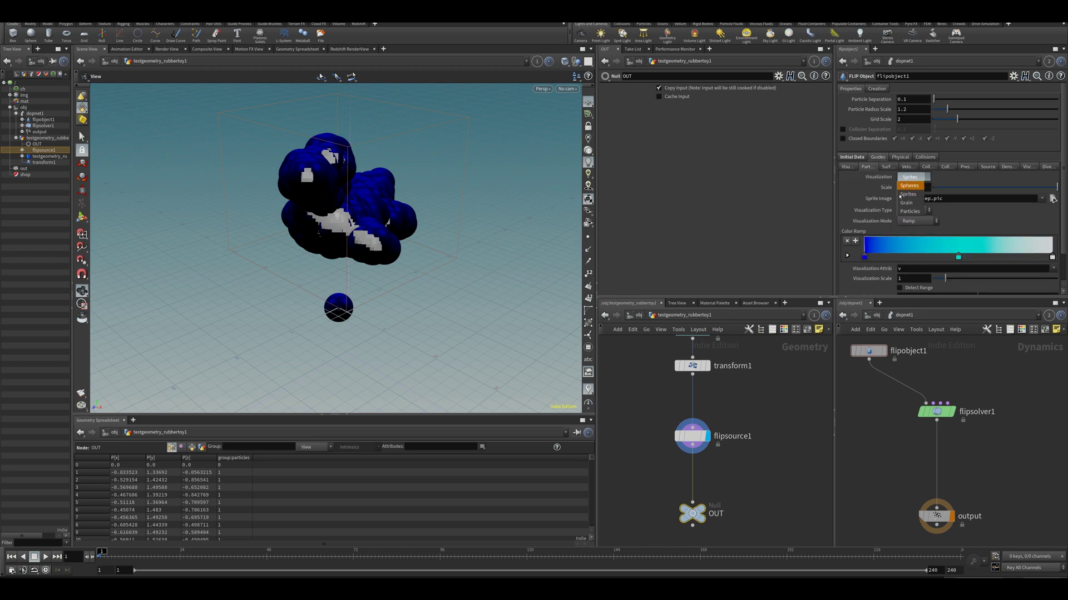
pyautogui.click(910, 211)
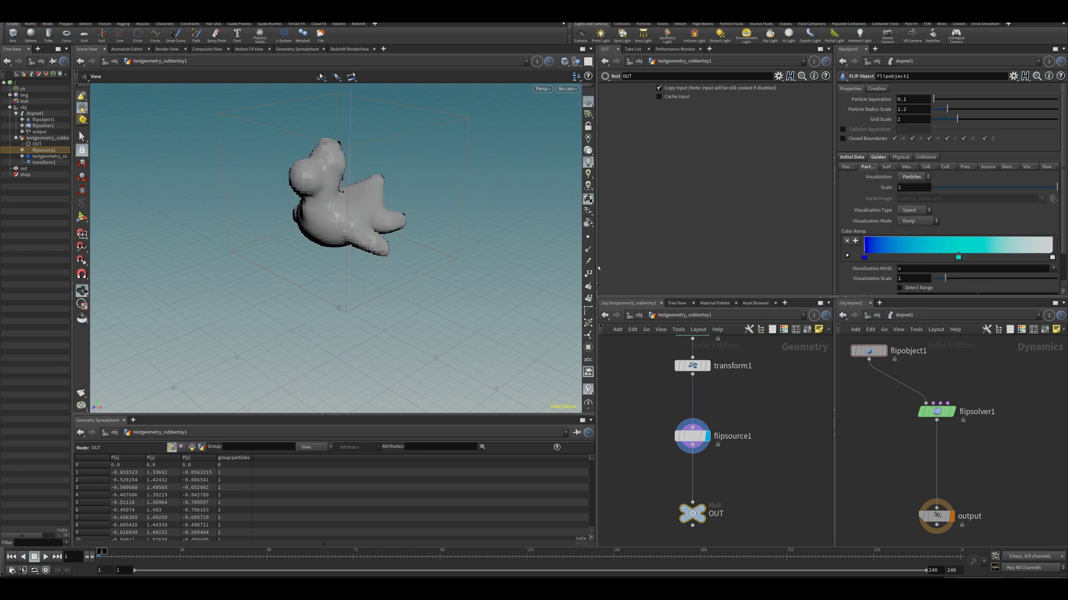
# Link the scene view to pane group 2 to display the DOP network, and frame its contents.
pyautogui.click(536, 61)
pyautogui.click(551, 105)
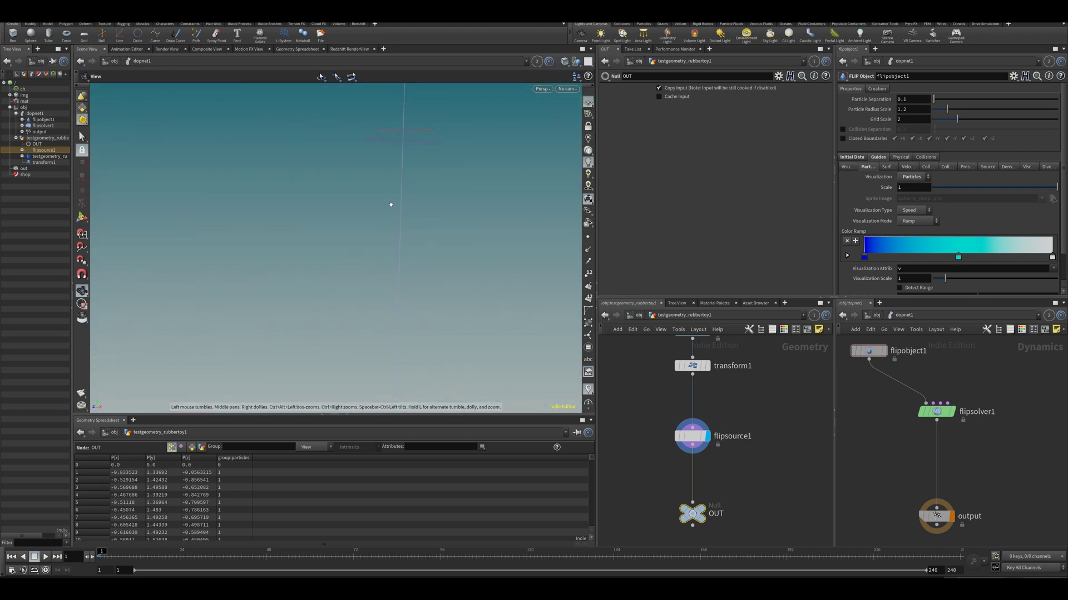
pyautogui.press('f')
# Frame the toy's particles closely in the scene view and create a new camera from that view.
pyautogui.moveTo(370, 225); pyautogui.dragTo(349, 218)
pyautogui.moveTo(349, 217); pyautogui.dragTo(350, 195, button='right')
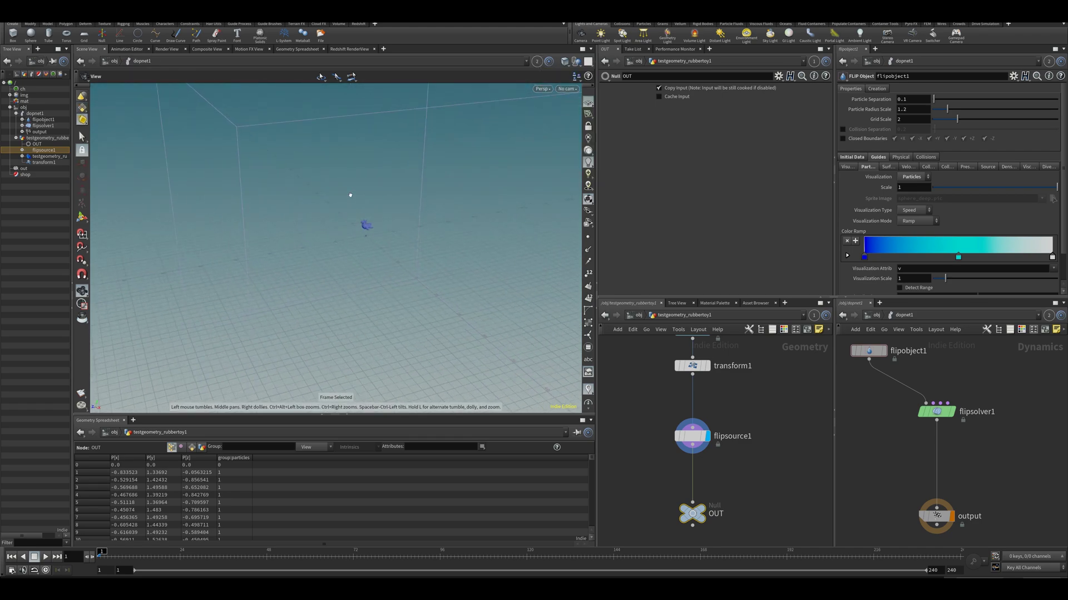
pyautogui.moveTo(350, 195); pyautogui.dragTo(378, 230)
pyautogui.scroll(5, 370, 267)
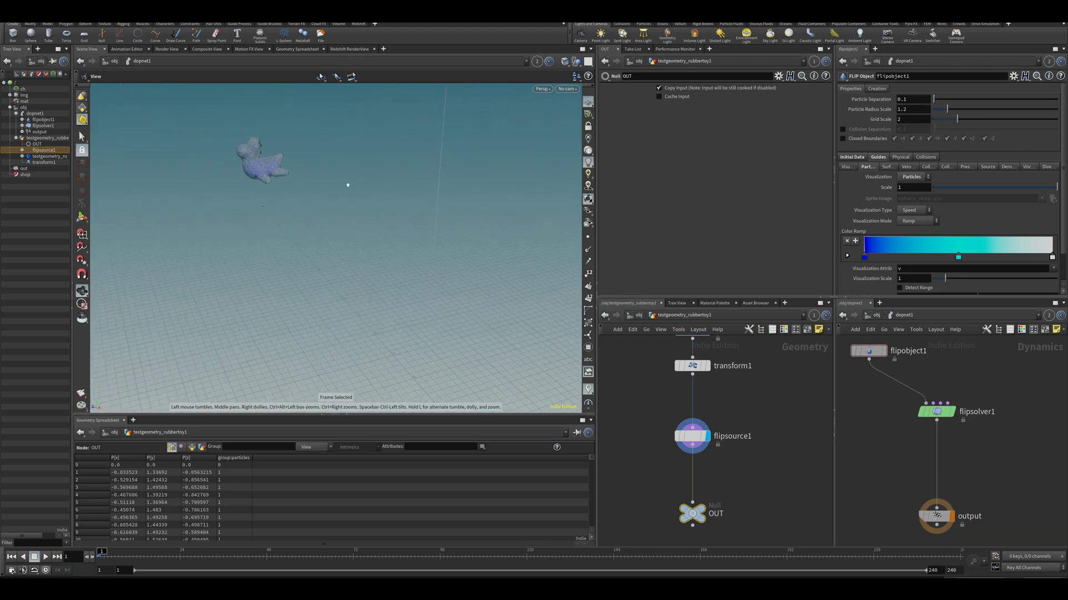
pyautogui.moveTo(371, 270); pyautogui.dragTo(358, 265)
pyautogui.moveTo(357, 264); pyautogui.dragTo(348, 198, button='middle')
pyautogui.moveTo(348, 198); pyautogui.dragTo(393, 200)
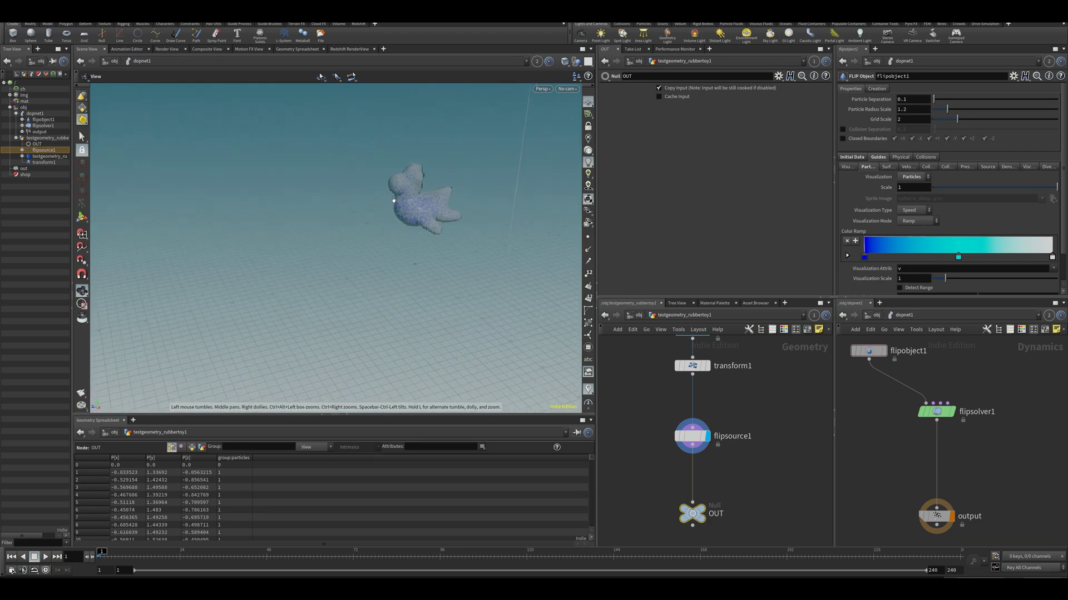
pyautogui.scroll(3, 398, 201)
pyautogui.moveTo(398, 200); pyautogui.dragTo(351, 211, button='middle')
pyautogui.click(567, 89)
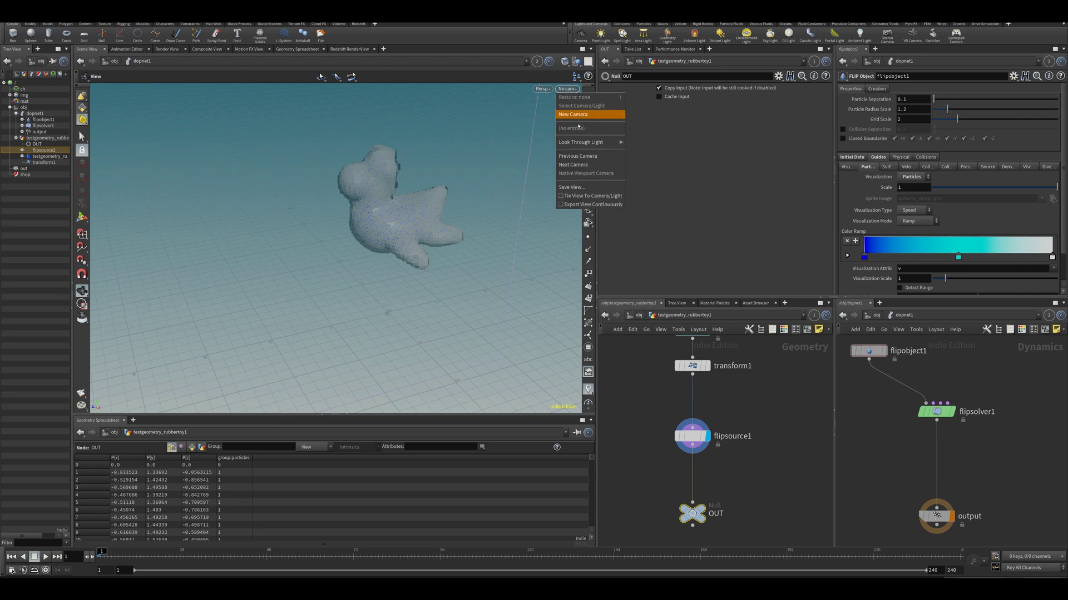
pyautogui.click(573, 114)
# Add a Ground Plane collision object to the simulation and return inside the dopnet1 network.
pyautogui.click(618, 24)
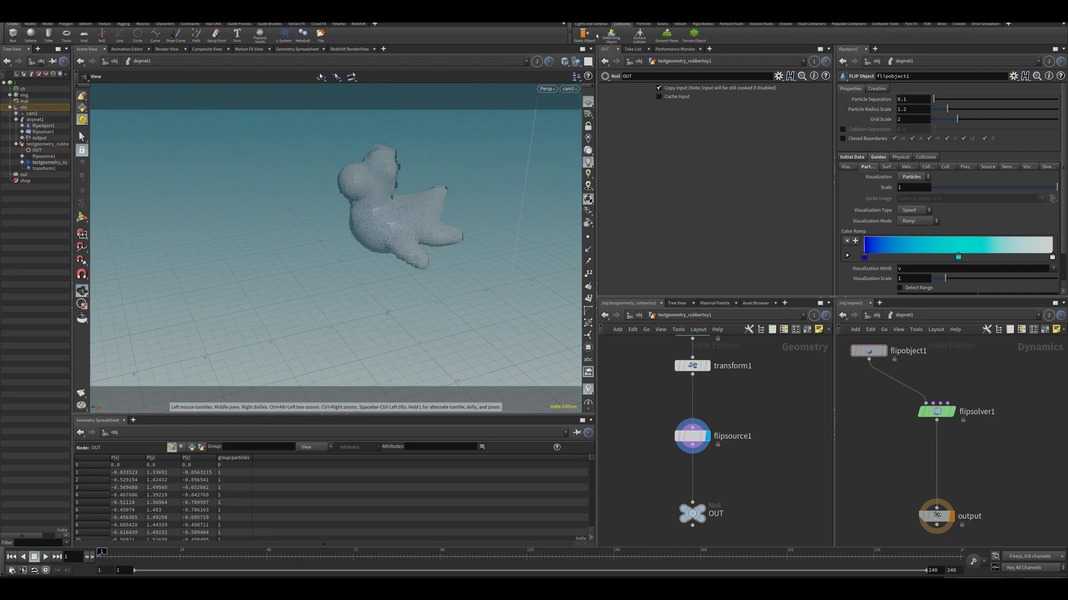
pyautogui.click(667, 35)
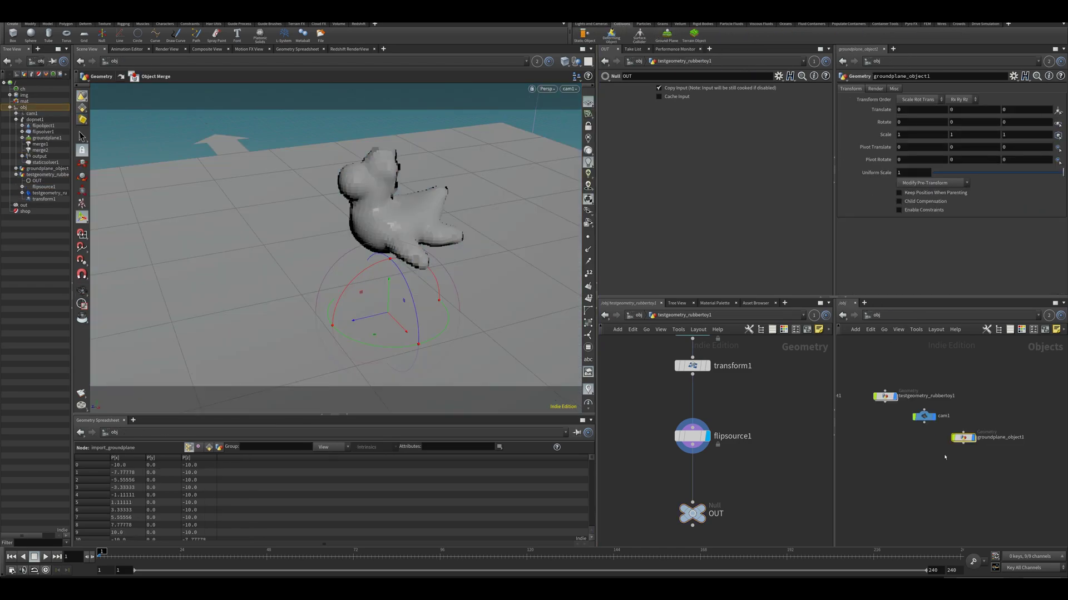
pyautogui.moveTo(968, 461); pyautogui.dragTo(1004, 475, button='middle')
pyautogui.doubleClick(859, 419)
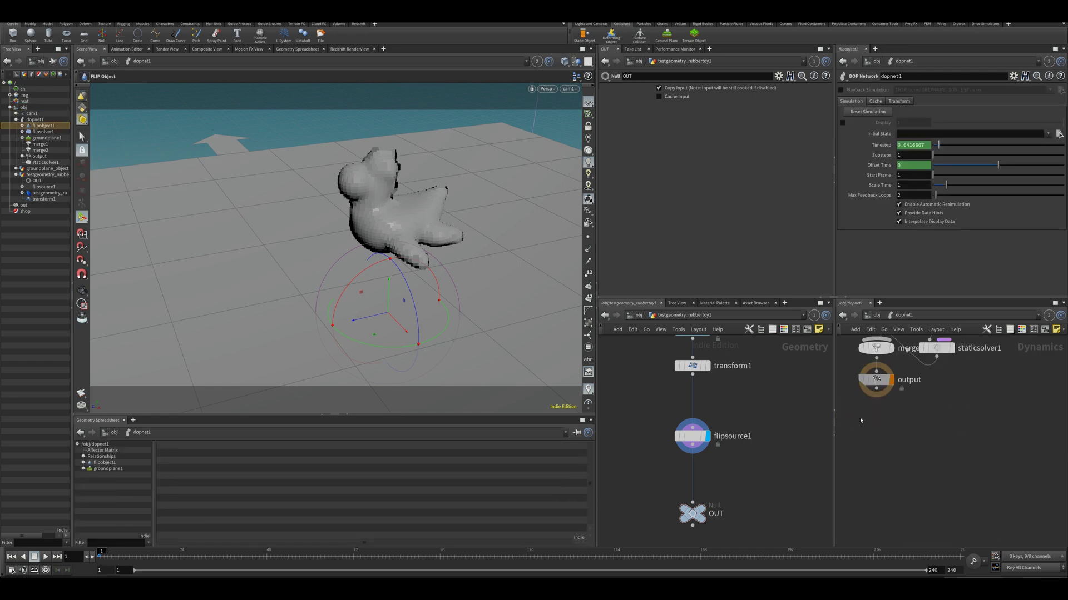
pyautogui.press('Escape')
pyautogui.keyDown('alt'); pyautogui.moveTo(399, 258); pyautogui.dragTo(415, 236); pyautogui.keyUp('alt')
pyautogui.keyDown('alt'); pyautogui.moveTo(414, 236); pyautogui.dragTo(386, 266, button='middle'); pyautogui.keyUp('alt')
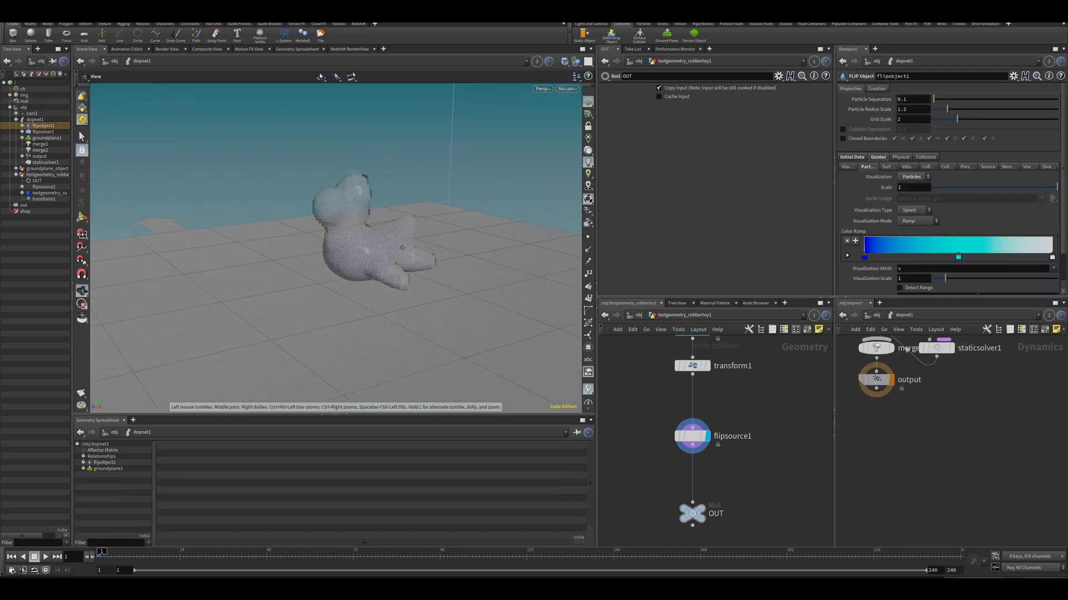
# Lay out the DOP nodes and reference the FLIP Object's Particle Separation in the FLIP Source's Voxel Size and Particle Separation.
pyautogui.press('h')
pyautogui.press('l')
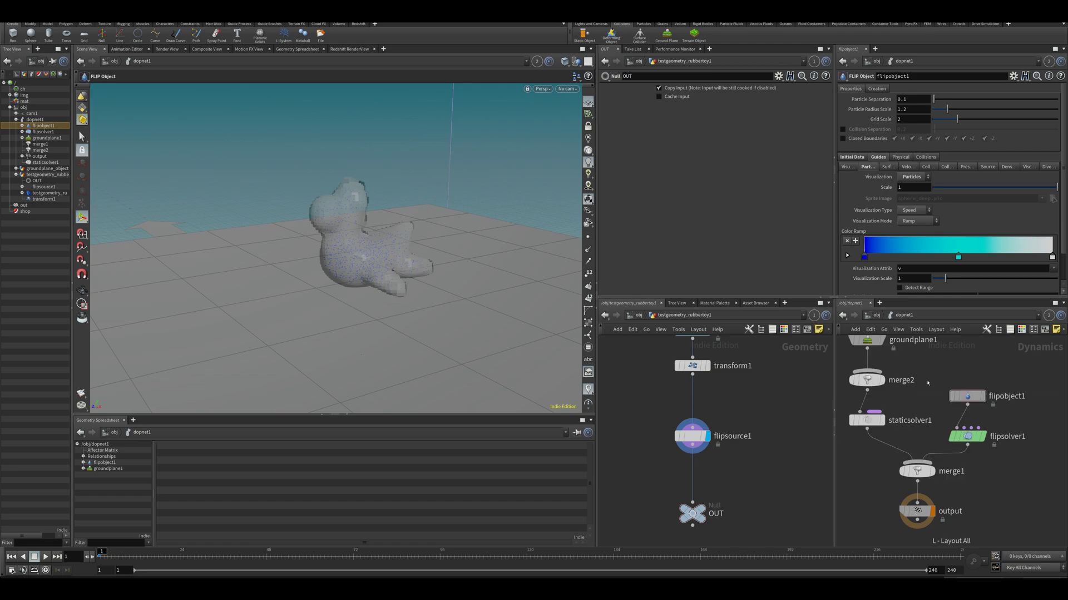
pyautogui.scroll(1, 927, 361)
pyautogui.rightClick(902, 101)
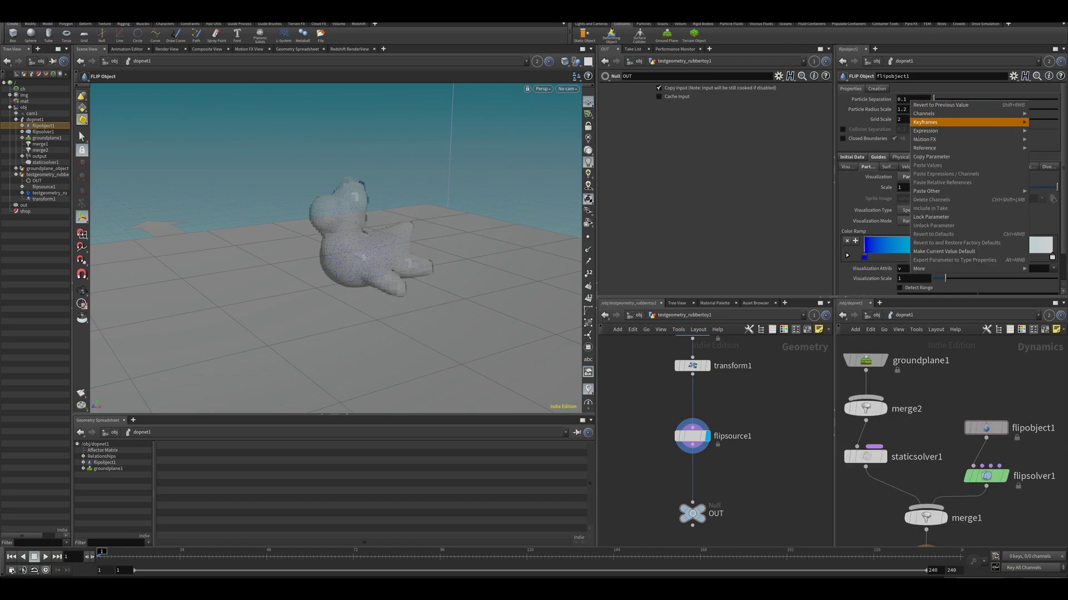
pyautogui.click(945, 157)
pyautogui.click(693, 436)
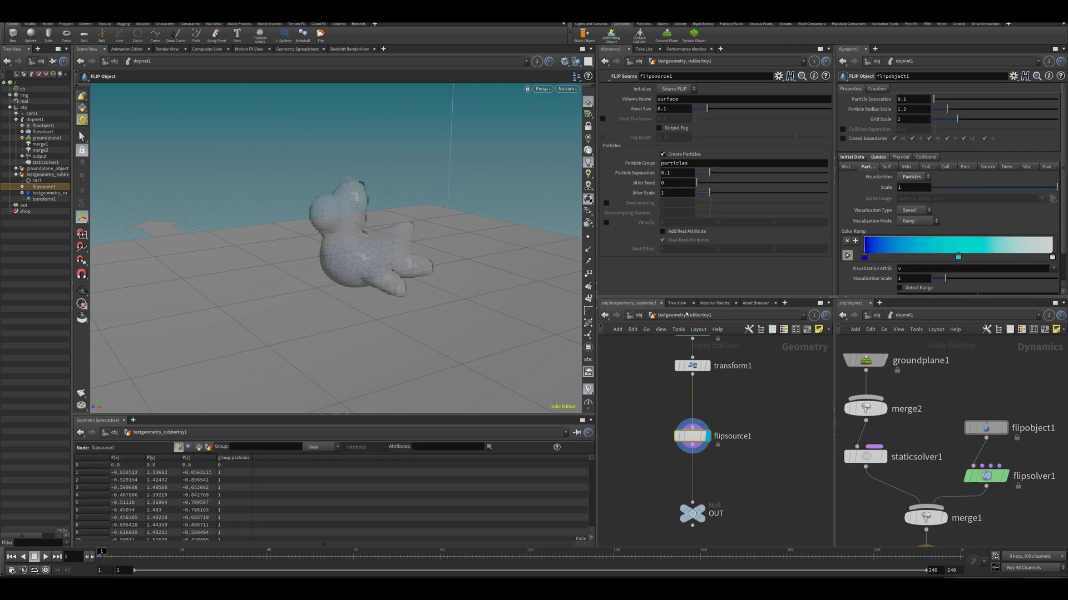
pyautogui.rightClick(674, 108)
pyautogui.click(710, 196)
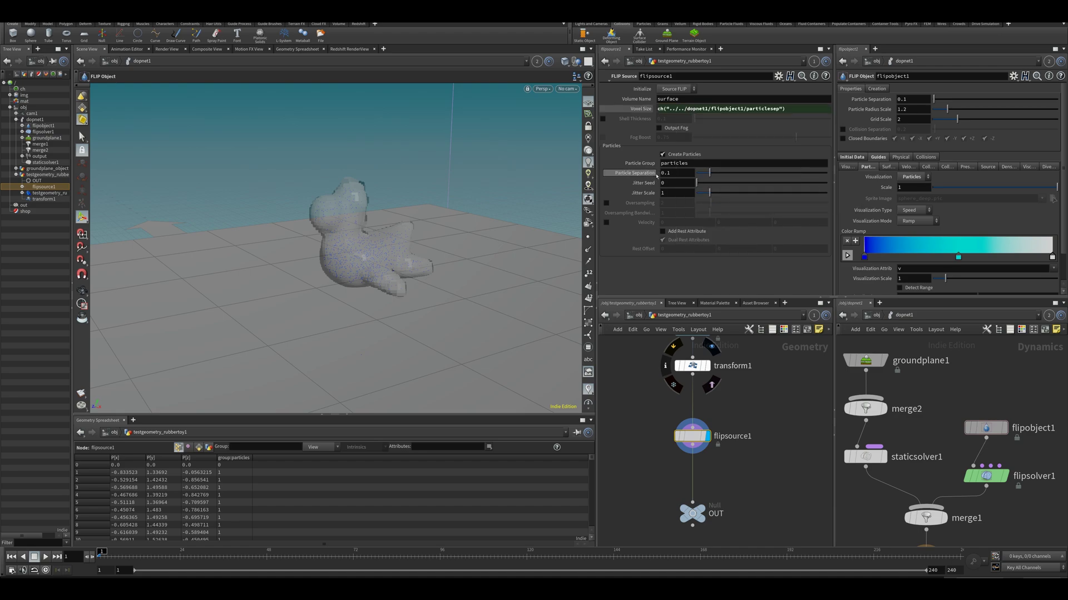
pyautogui.rightClick(685, 173)
pyautogui.click(719, 253)
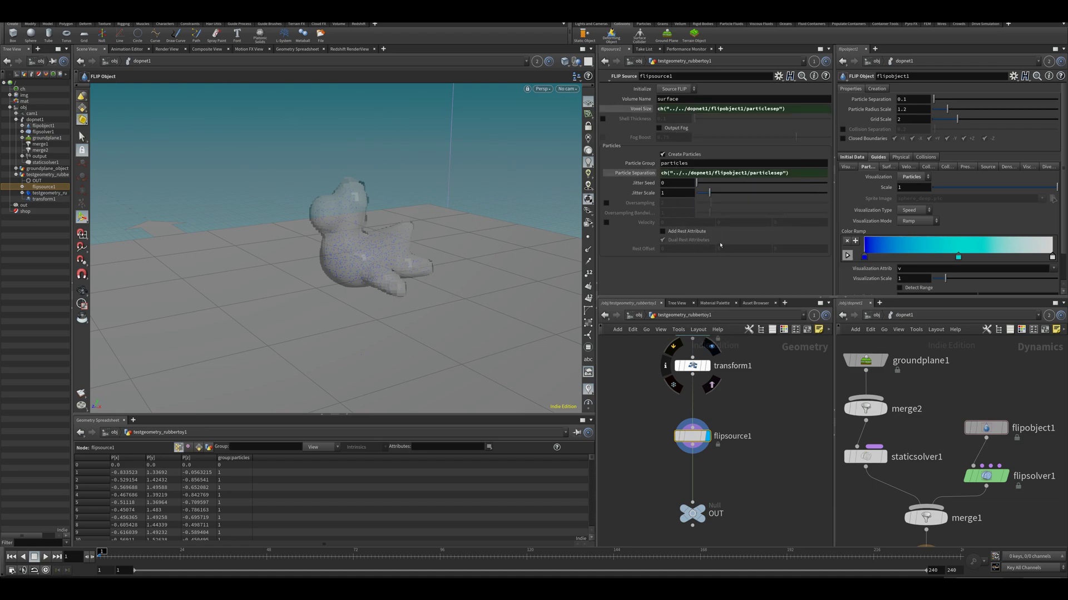
# Refine the FLIP Object's Particle Separation, first to 0.05 and finally to 0.025.
pyautogui.click(926, 99)
pyautogui.write('0.05')
pyautogui.press('Return')
pyautogui.click(925, 98)
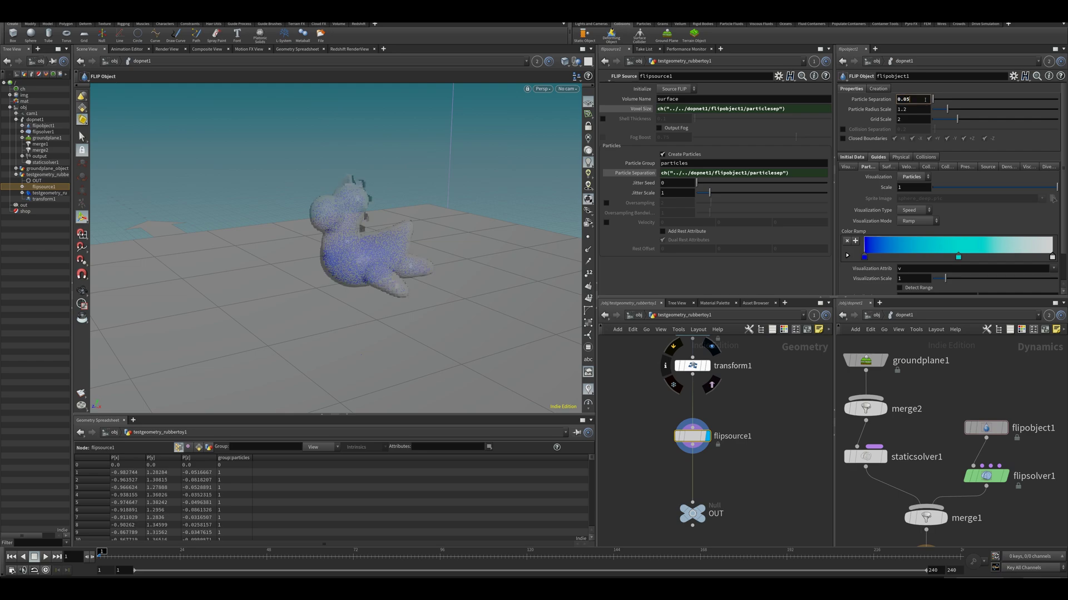
pyautogui.write('0.025')
pyautogui.press('Return')
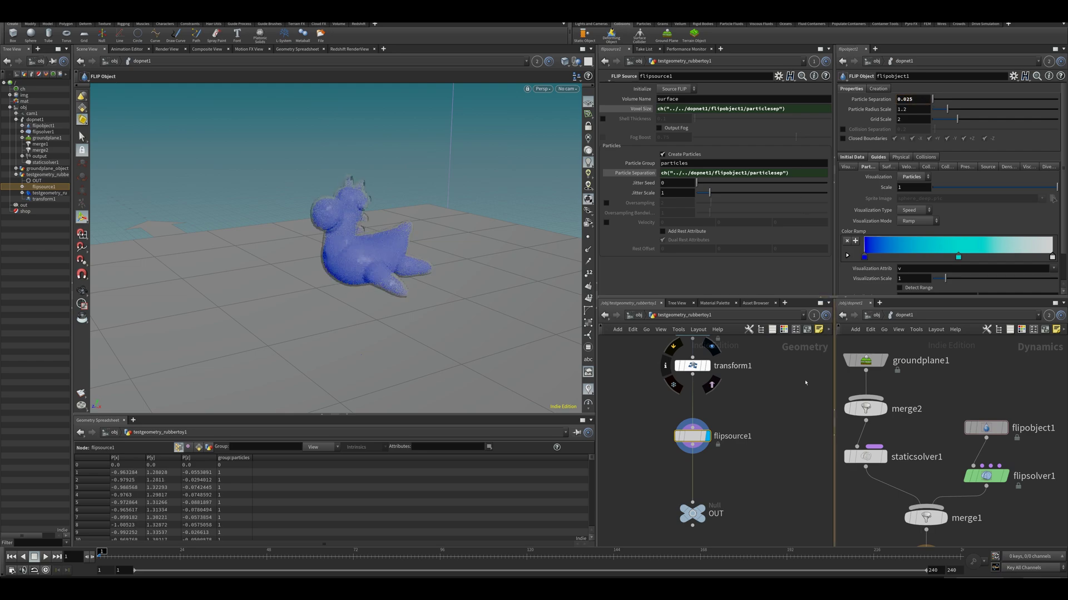
# Make room above the output node and insert a Gravity Force between merge1 and output.
pyautogui.moveTo(874, 526); pyautogui.dragTo(845, 481, button='middle')
pyautogui.moveTo(845, 481); pyautogui.dragTo(944, 492, button='right')
pyautogui.moveTo(944, 492); pyautogui.dragTo(958, 392, button='middle')
pyautogui.scroll(-1, 957, 392)
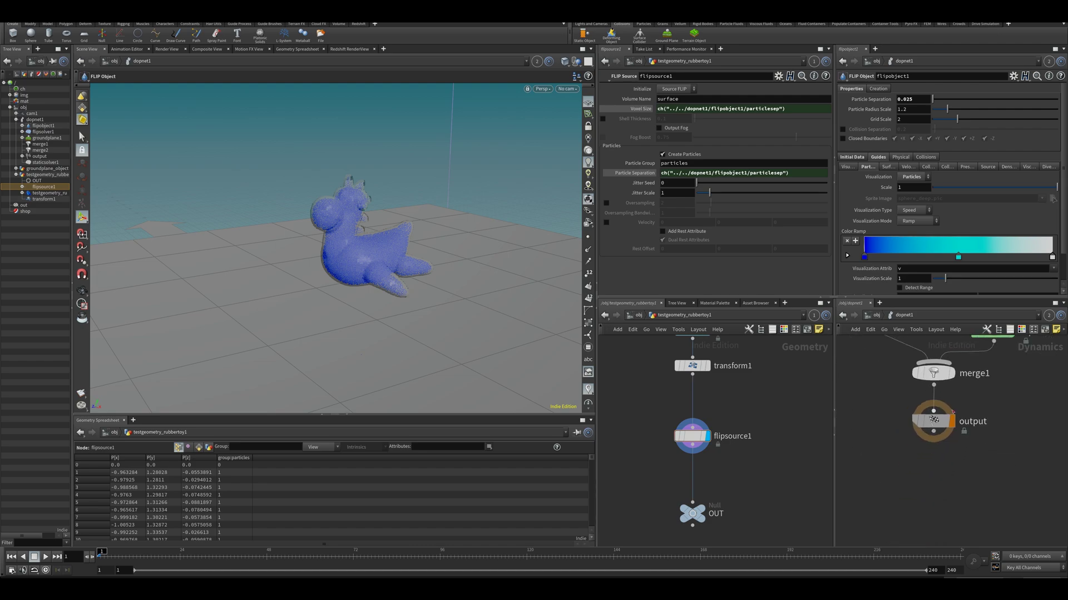
pyautogui.moveTo(933, 421); pyautogui.dragTo(927, 485)
pyautogui.press('Tab')
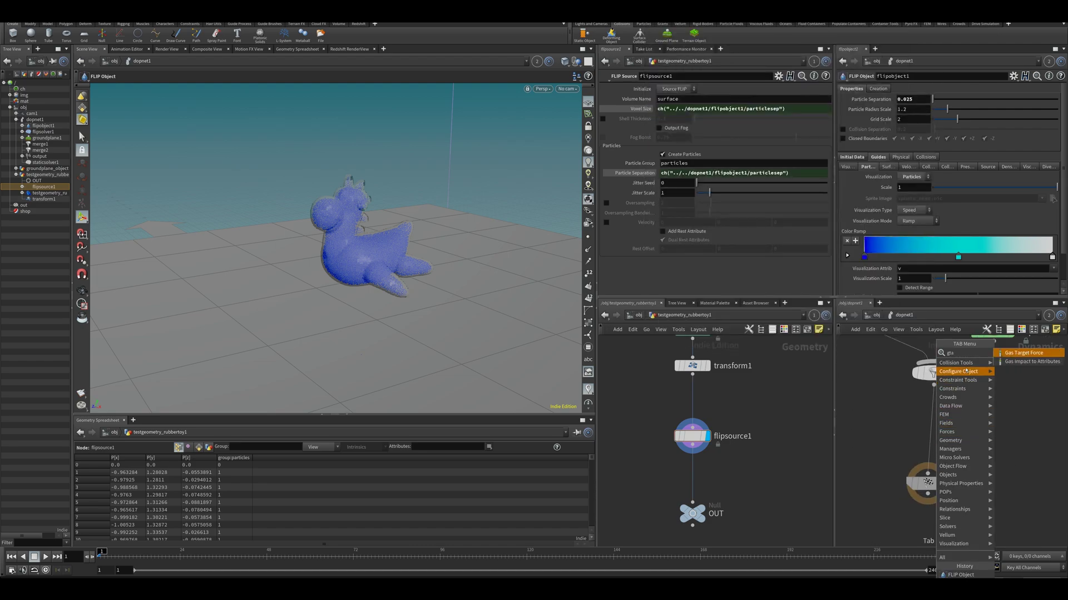
pyautogui.press('Escape')
pyautogui.press('Tab')
pyautogui.write('grav')
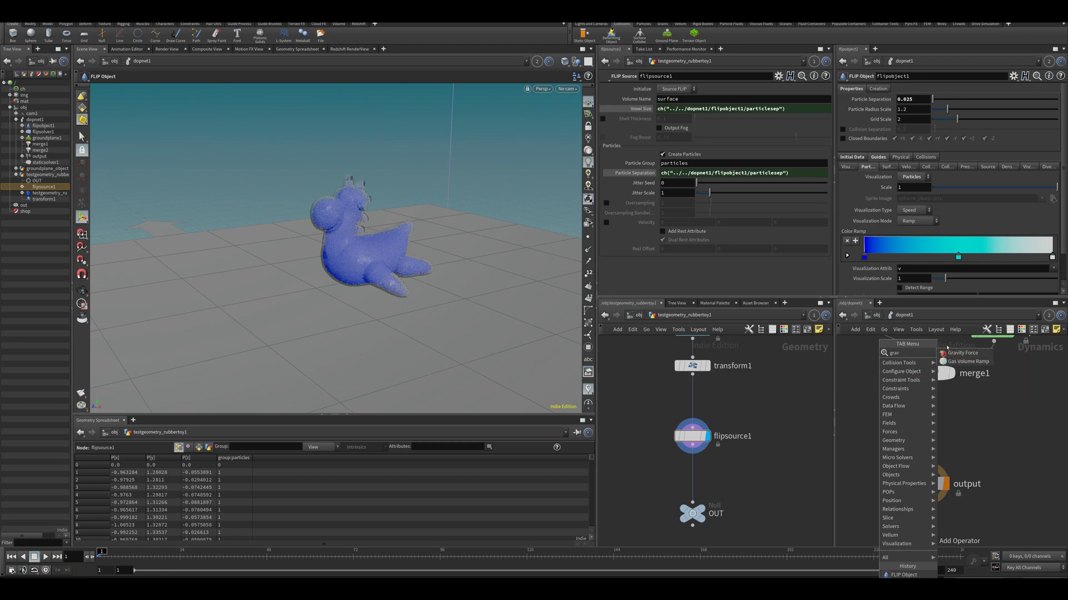
pyautogui.press('Return')
pyautogui.click(910, 452)
pyautogui.moveTo(911, 452); pyautogui.dragTo(921, 443)
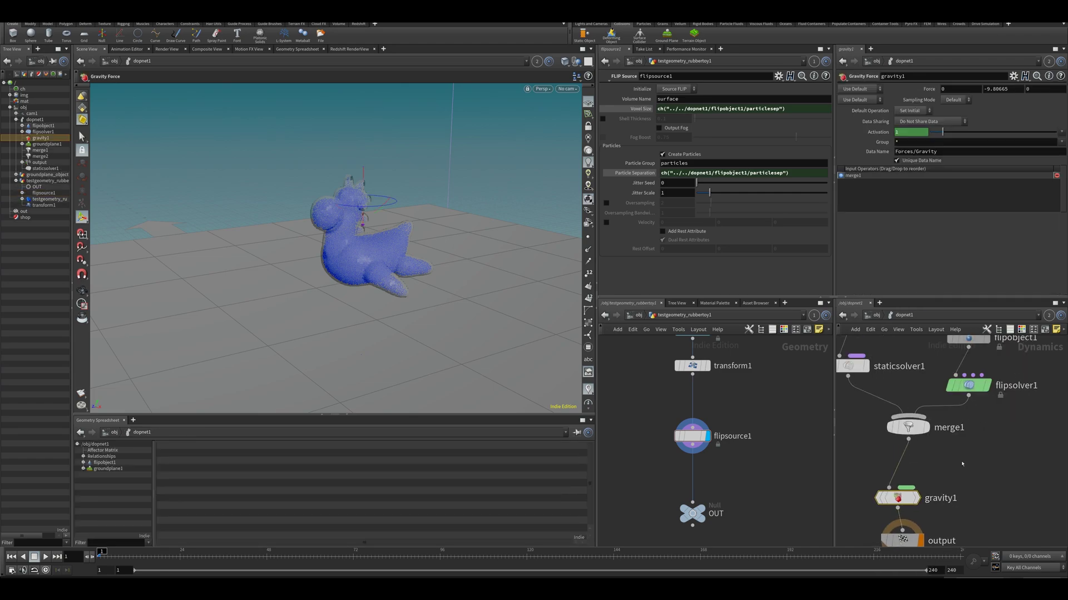
pyautogui.moveTo(902, 498); pyautogui.dragTo(912, 484)
pyautogui.moveTo(923, 437); pyautogui.dragTo(898, 465, button='middle')
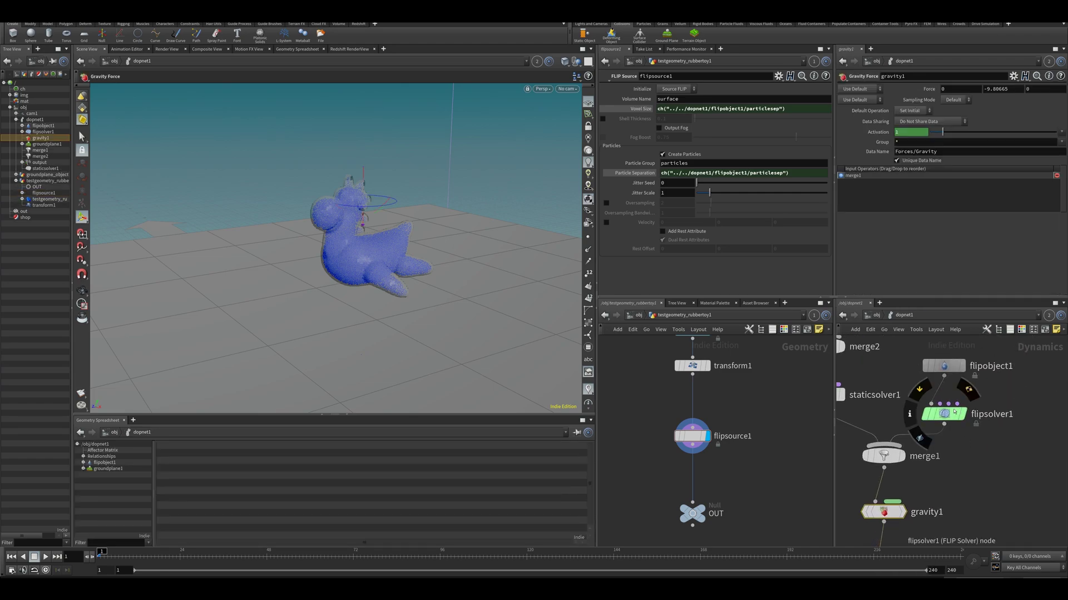
# Enable viscosity in the FLIP Solver's volume motion settings.
pyautogui.click(954, 412)
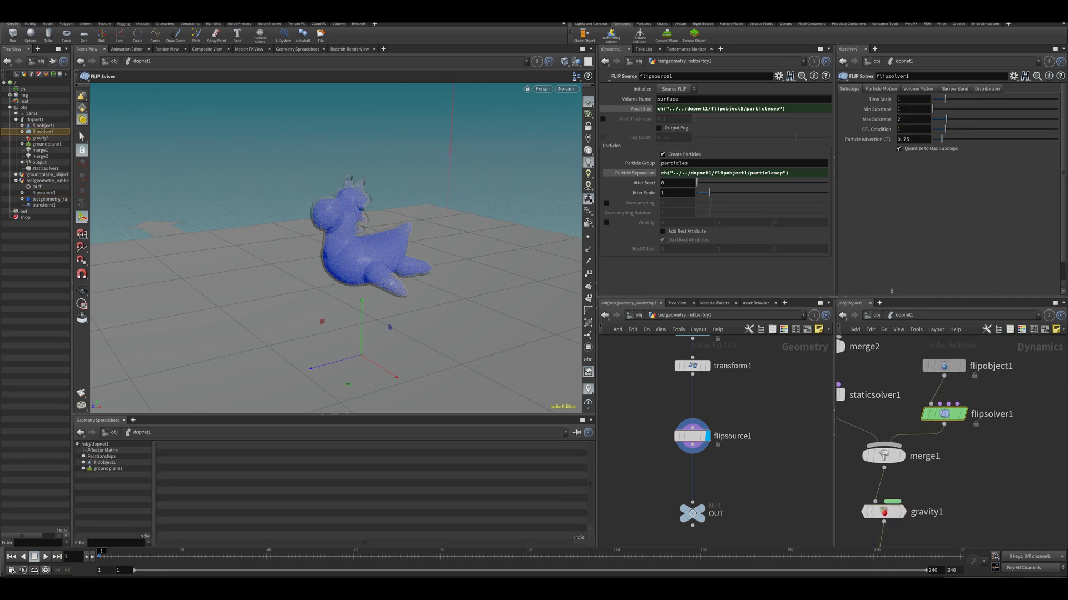
pyautogui.click(904, 90)
pyautogui.click(900, 160)
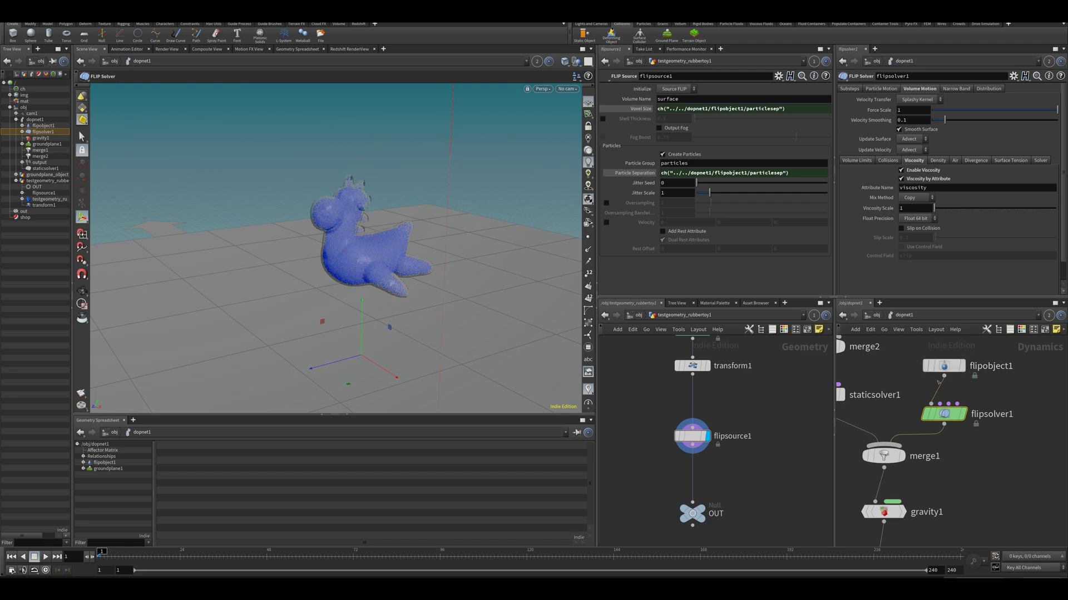
# Set the FLIP Object's physical Viscosity to 100.
pyautogui.moveTo(944, 366); pyautogui.dragTo(899, 358)
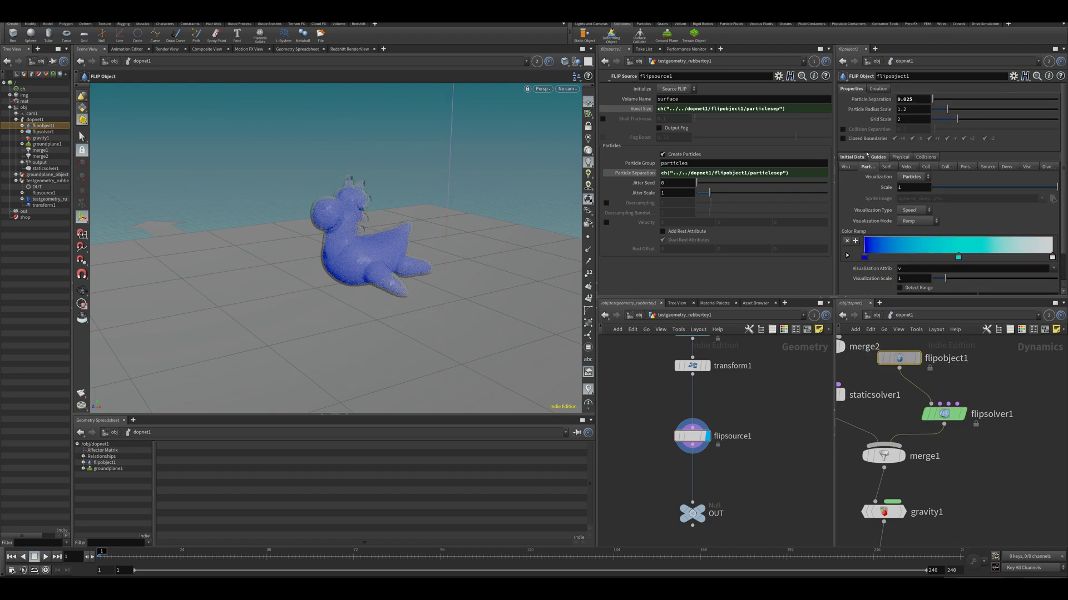
pyautogui.click(900, 156)
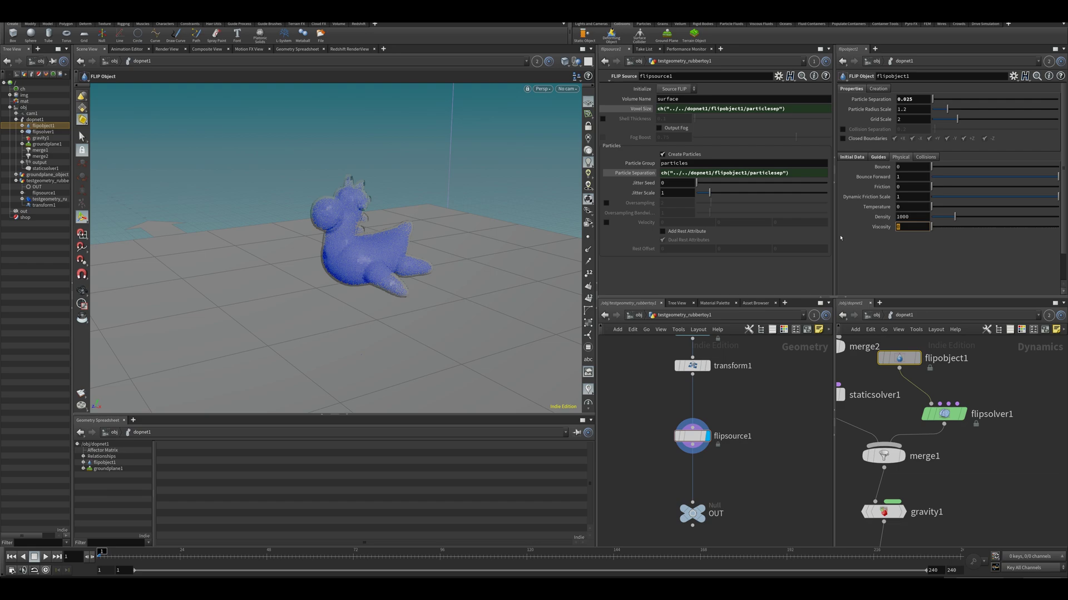
pyautogui.press('Return')
# Hide the other objects in the scene view, play the simulation to preview the viscous toy collapsing, and stop playback.
pyautogui.keyDown('alt'); pyautogui.moveTo(479, 251); pyautogui.dragTo(476, 256); pyautogui.keyUp('alt')
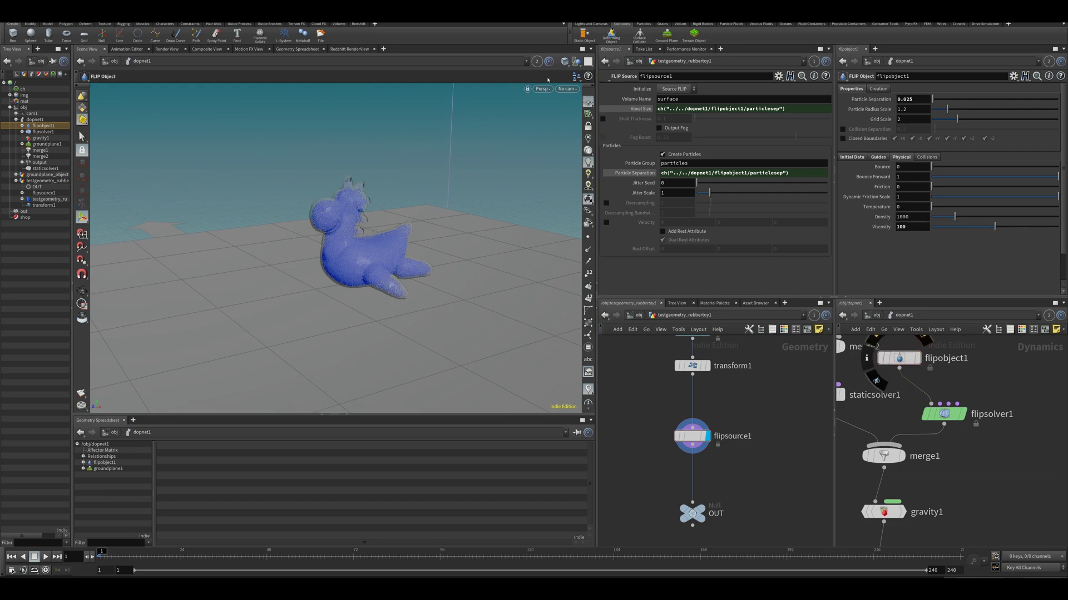
pyautogui.keyDown('alt'); pyautogui.moveTo(467, 158); pyautogui.dragTo(522, 163); pyautogui.keyUp('alt')
pyautogui.click(577, 62)
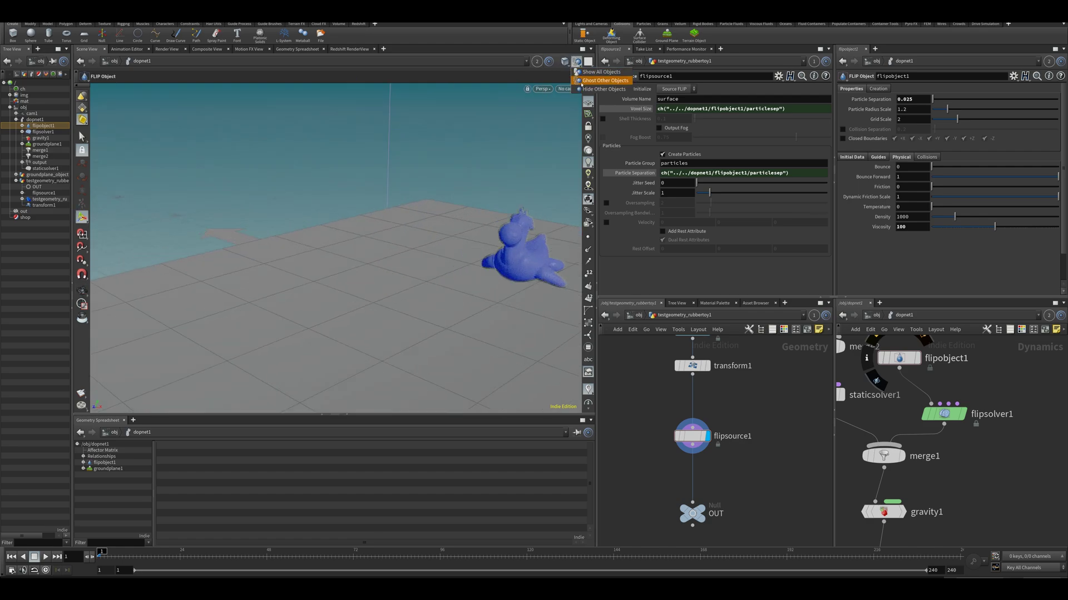
pyautogui.click(576, 89)
pyautogui.keyDown('alt'); pyautogui.moveTo(482, 221); pyautogui.dragTo(420, 225); pyautogui.keyUp('alt')
pyautogui.press('Up')
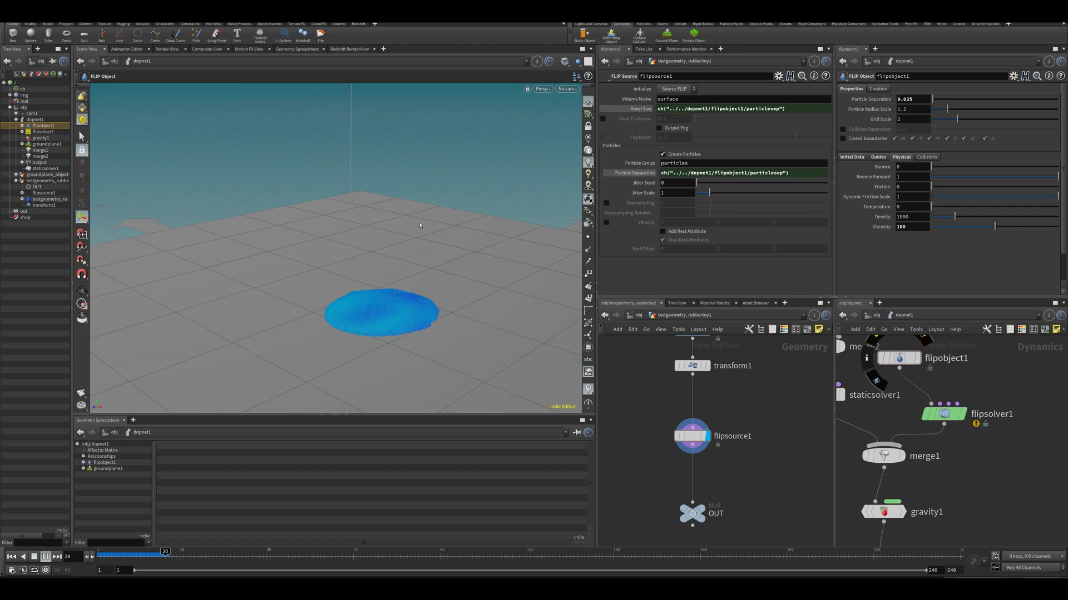
pyautogui.press('Escape')
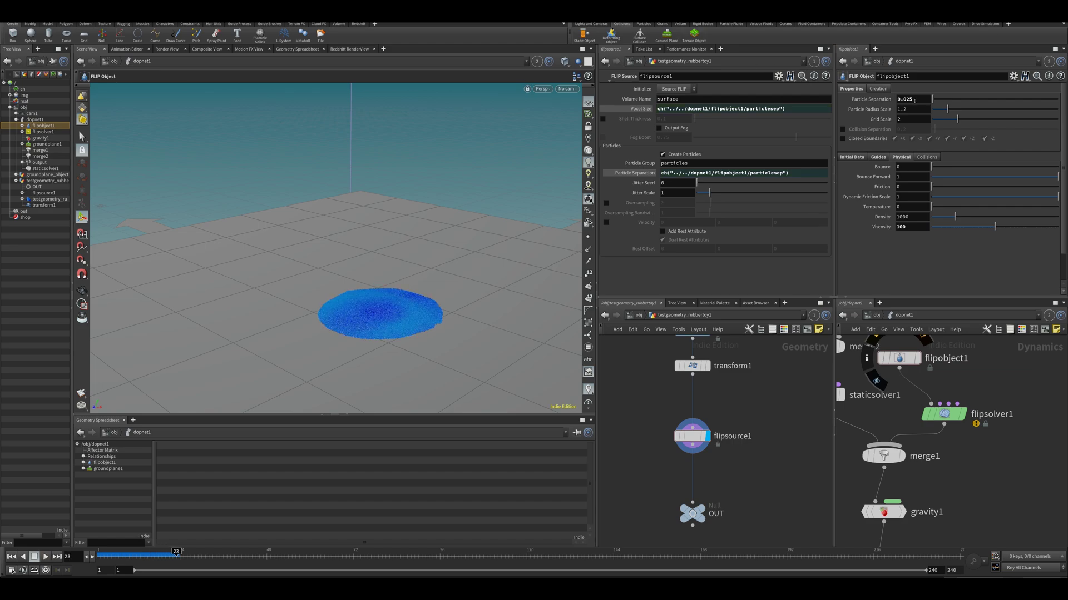
# Set the FLIP Object's Particle Separation to 0.04, replay the simulation from the first frame, and rewind it.
pyautogui.press('Return')
pyautogui.hotkey('ctrl', 'Up')
pyautogui.press('Up')
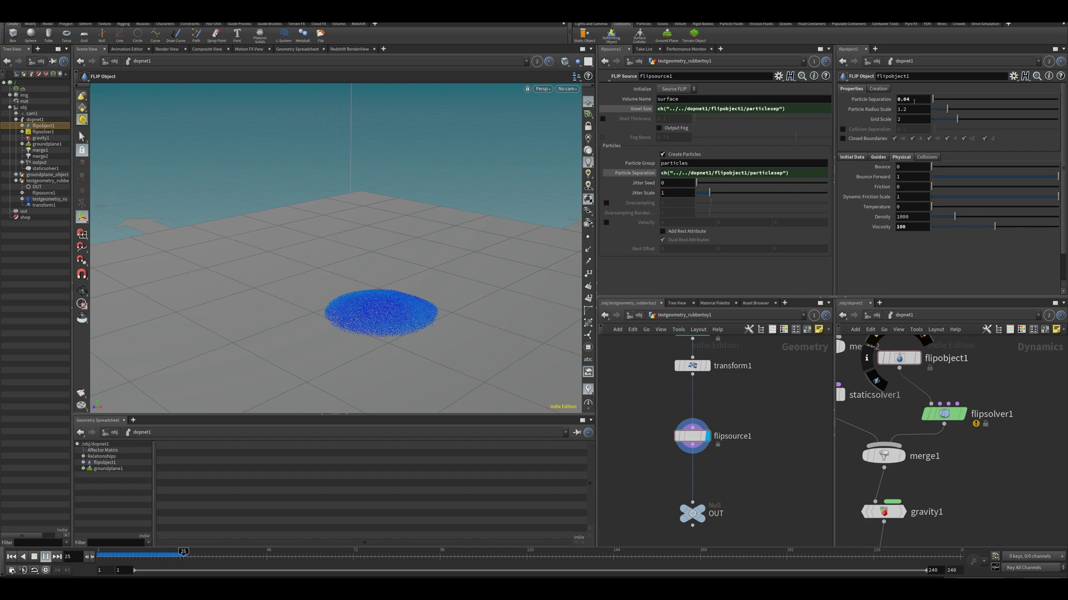
pyautogui.hotkey('ctrl', 'Up')
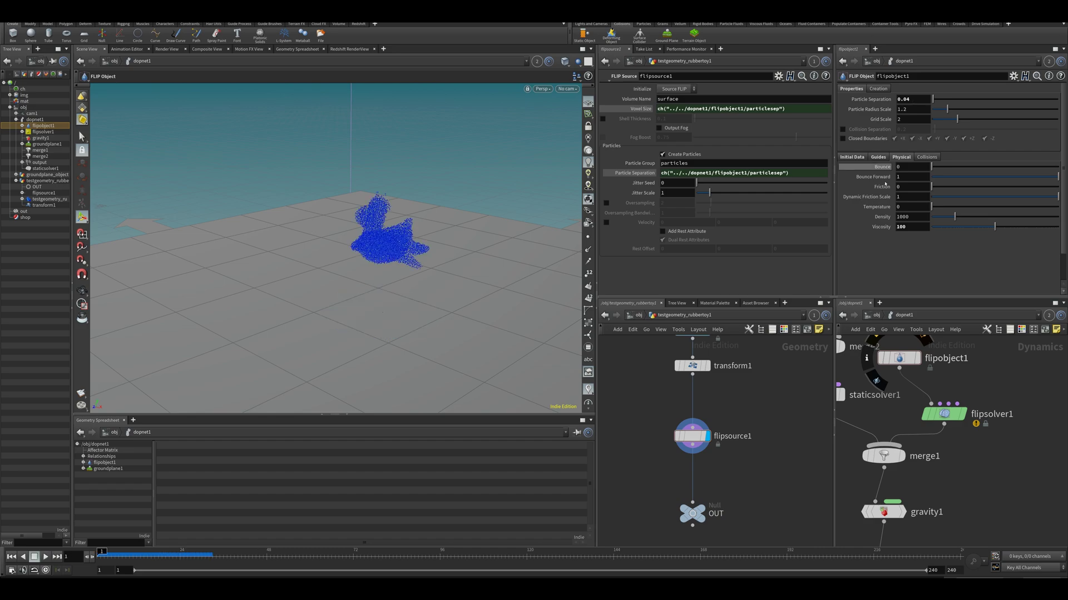
# Go up to the object level and add a new Geometry object beside the existing ones.
pyautogui.moveTo(655, 422); pyautogui.dragTo(664, 424, button='middle')
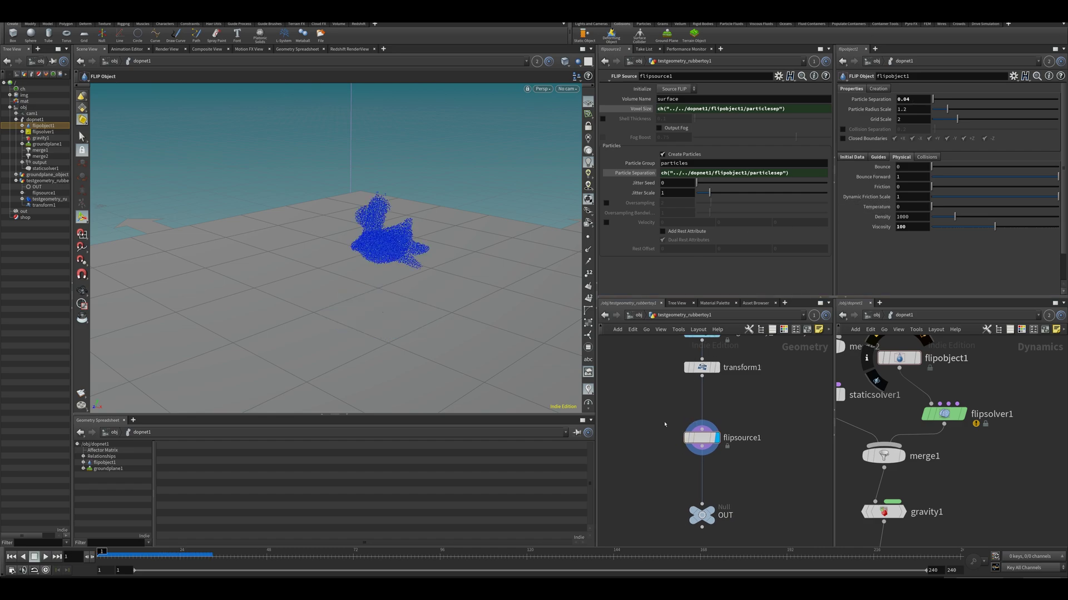
pyautogui.click(638, 316)
pyautogui.press('Tab')
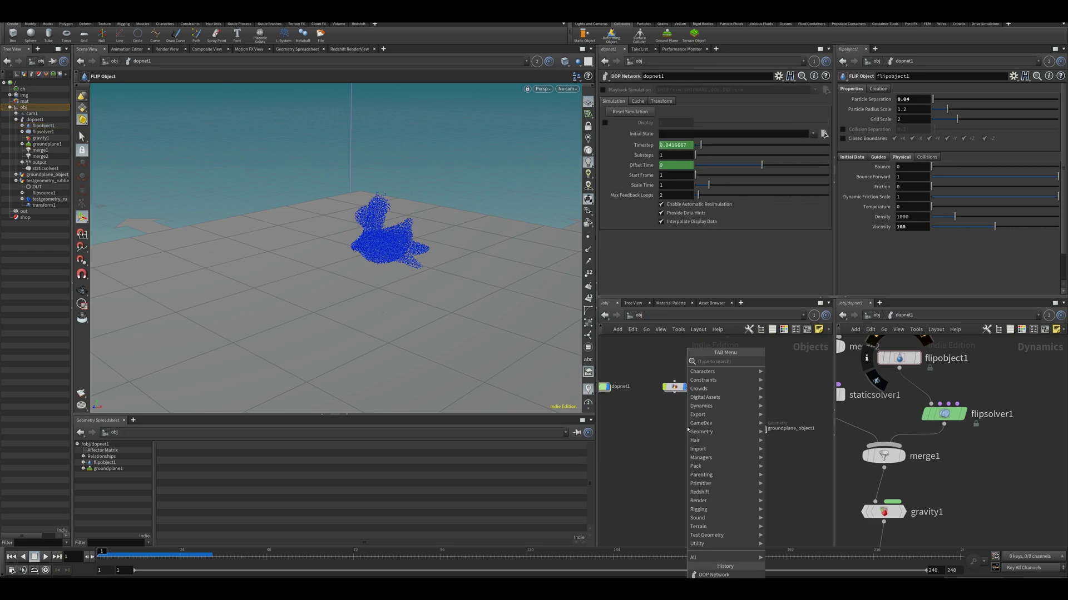
pyautogui.write('geo')
pyautogui.click(773, 362)
pyautogui.click(666, 437)
# Rename the testgeometry_rubbertoy1 object to Emit.
pyautogui.doubleClick(715, 388)
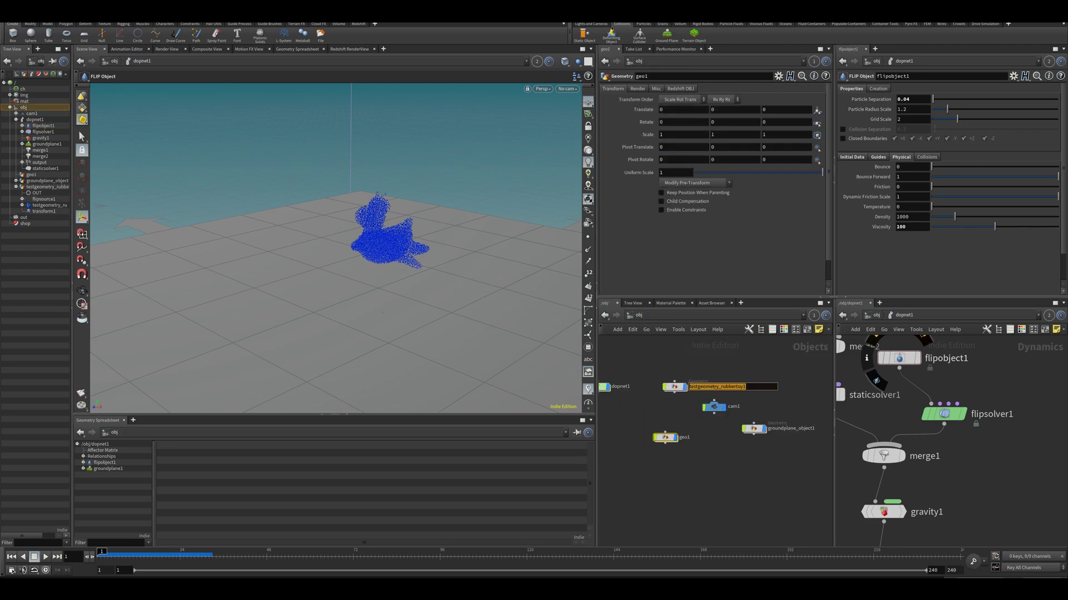
pyautogui.write('Emit')
pyautogui.press('Return')
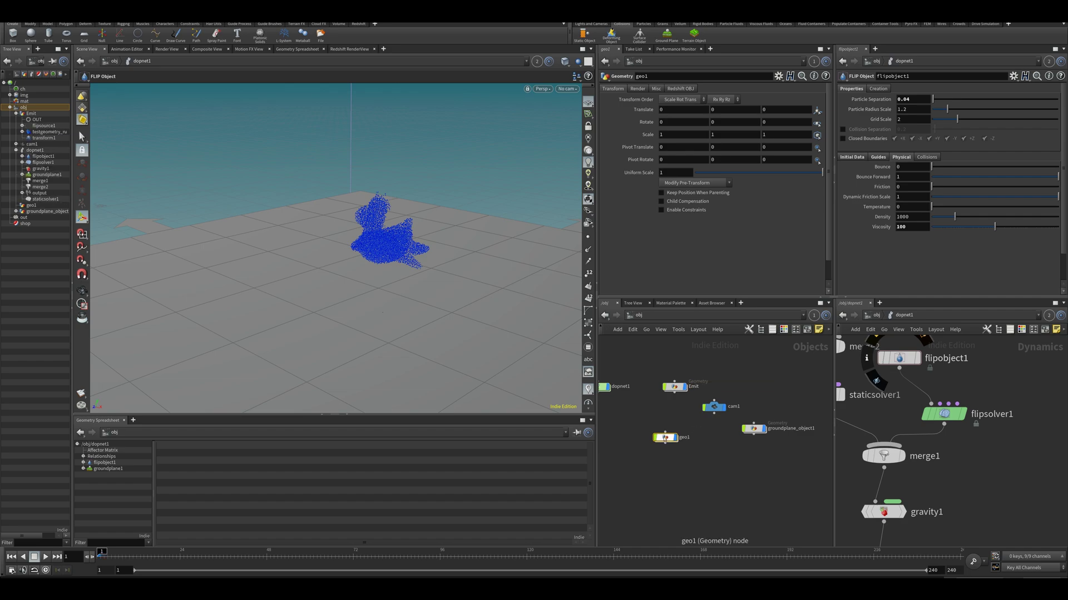
# Enter the new geo1 object and place a Dop I/O node inside it.
pyautogui.moveTo(665, 438); pyautogui.dragTo(679, 439)
pyautogui.doubleClick(680, 438)
pyautogui.press('Tab')
pyautogui.write('dop i')
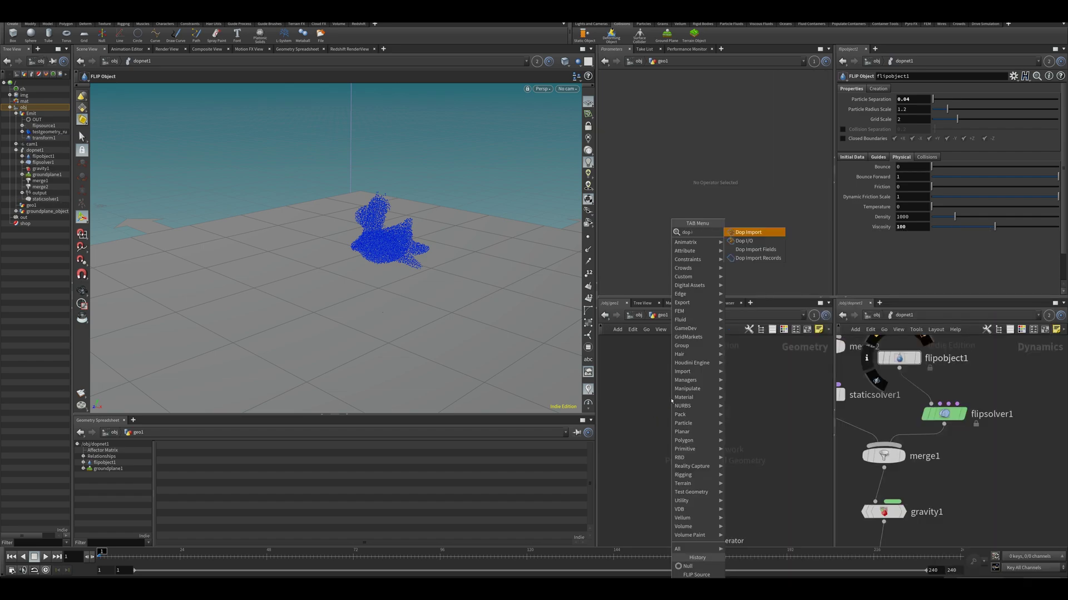
pyautogui.press('Down')
pyautogui.press('Return')
pyautogui.click(671, 399)
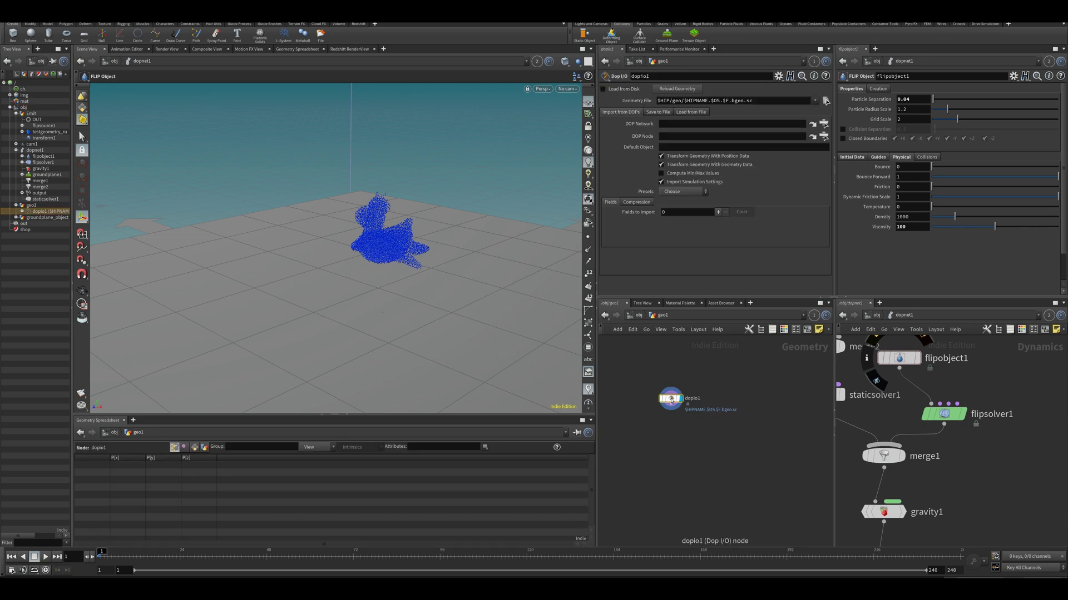
# Set the Dop I/O node's DOP Network to dopnet1 and its DOP Node to flipobject1.
pyautogui.click(874, 316)
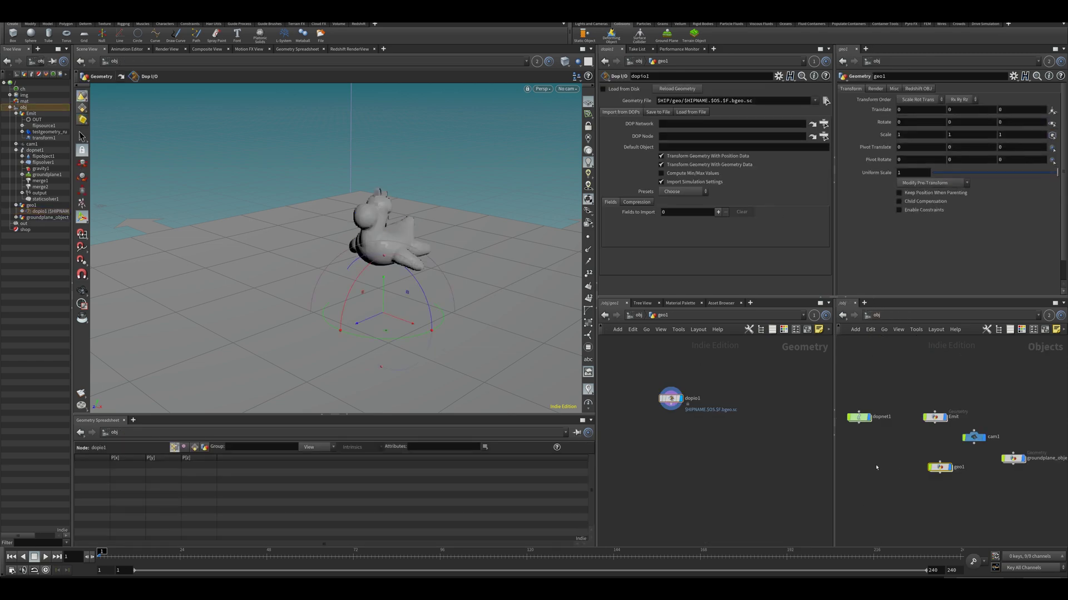
pyautogui.moveTo(864, 418)
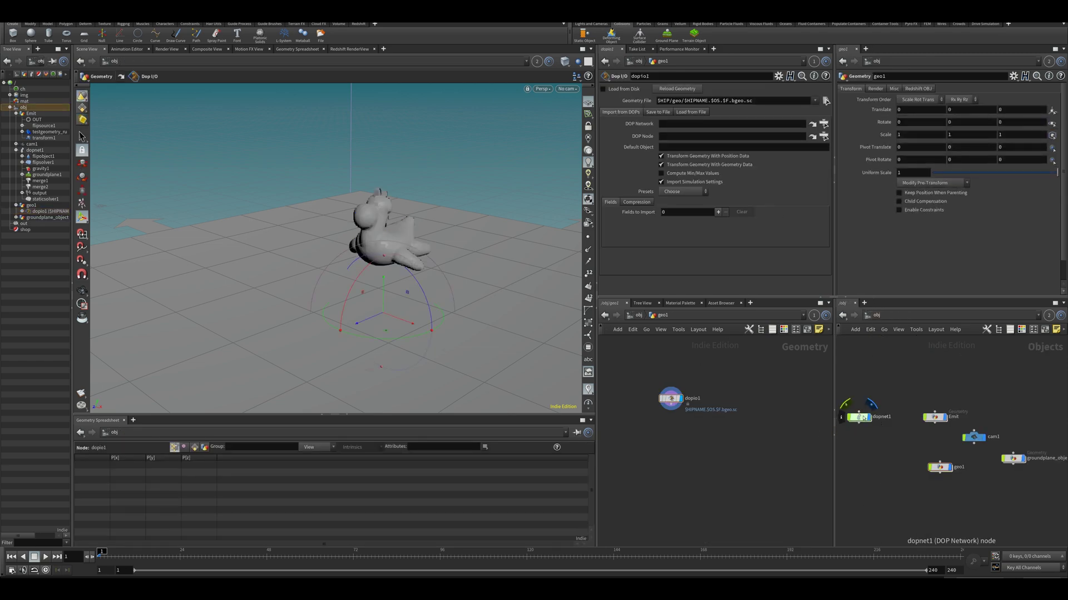
pyautogui.moveTo(864, 417); pyautogui.dragTo(674, 127)
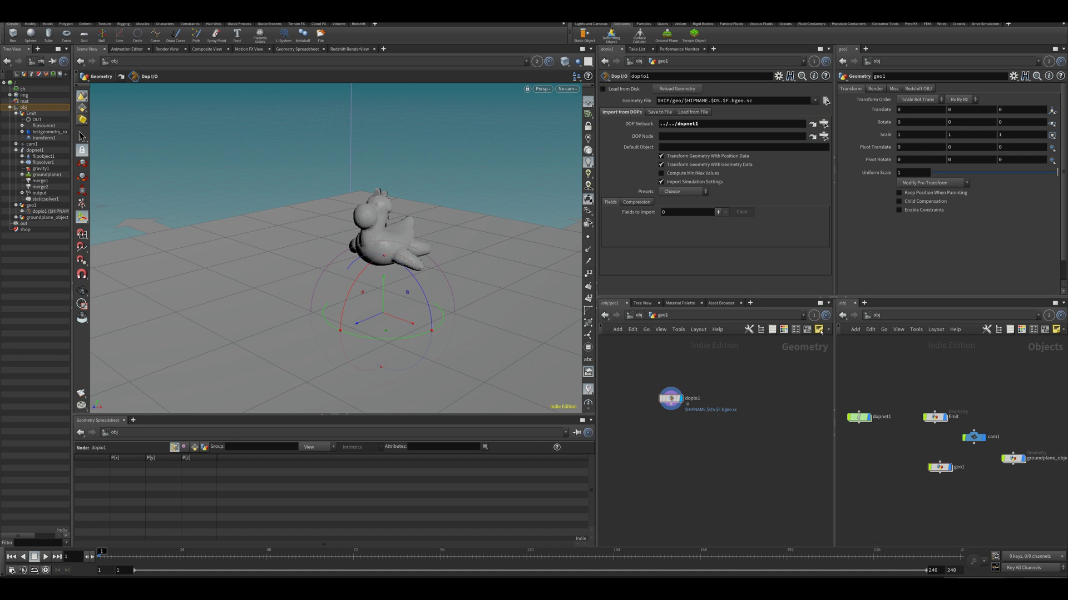
pyautogui.doubleClick(858, 417)
pyautogui.moveTo(899, 358); pyautogui.dragTo(665, 136)
# Link the scene view to pane group 1 and apply the FLIP Fluid preset to the Dop I/O node's imported fields.
pyautogui.click(537, 62)
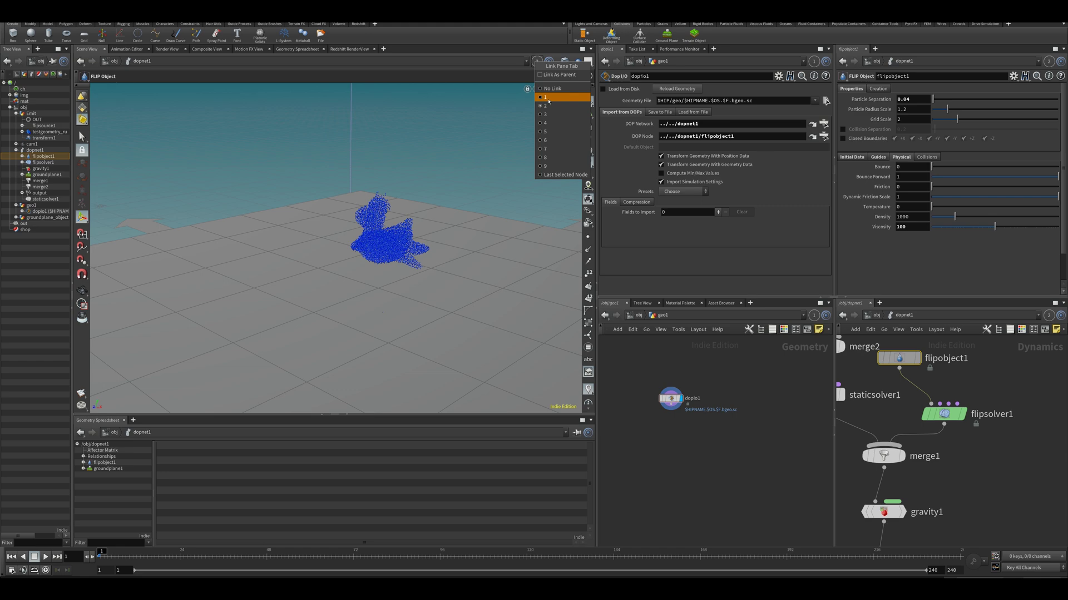
pyautogui.click(546, 98)
pyautogui.click(681, 193)
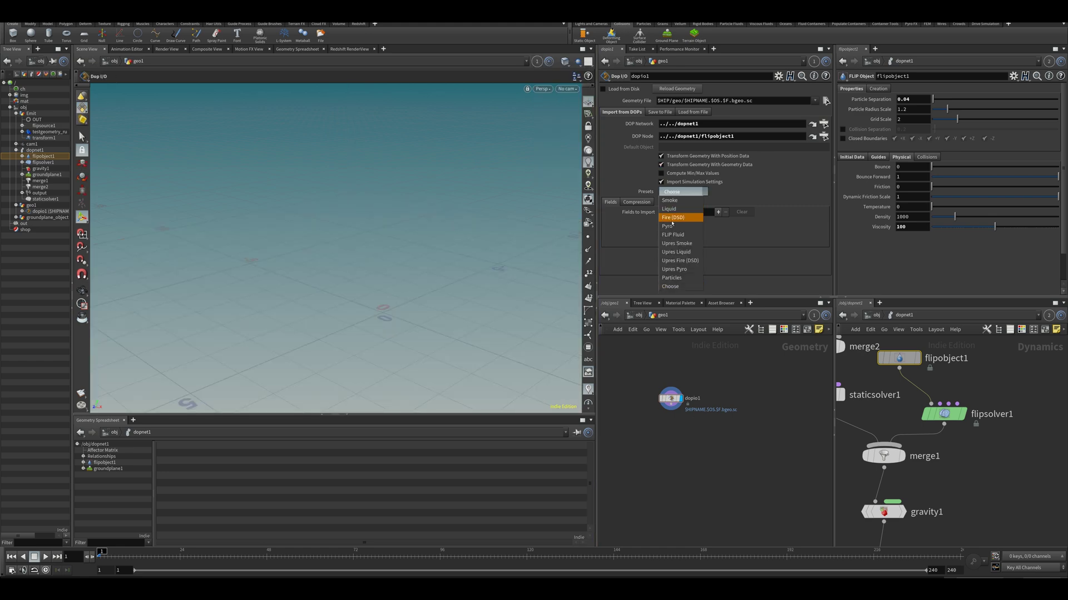
pyautogui.click(682, 235)
pyautogui.press('Return')
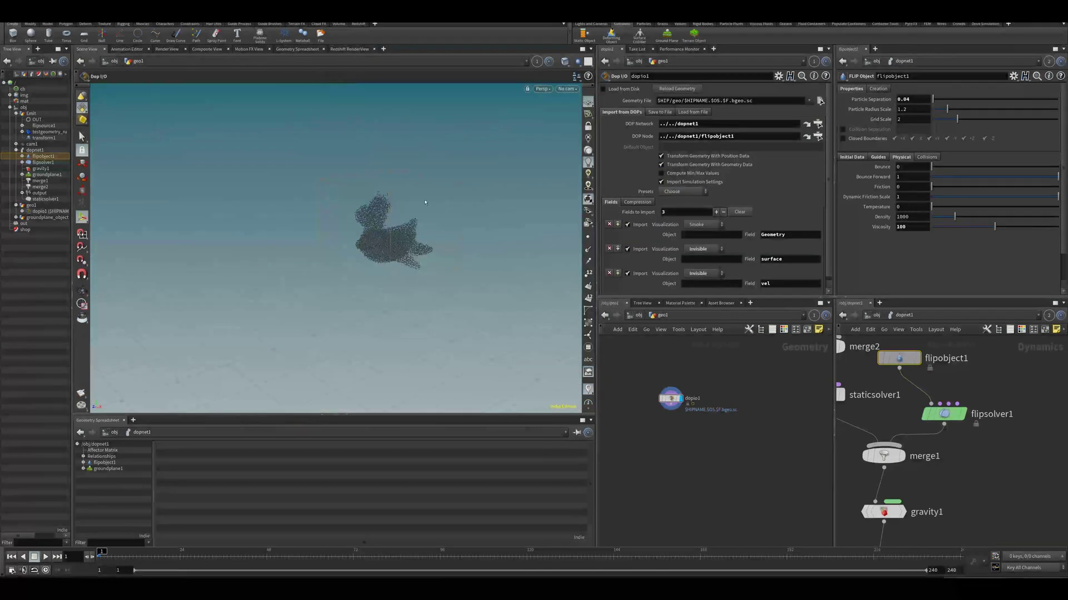
pyautogui.moveTo(432, 218); pyautogui.dragTo(383, 223)
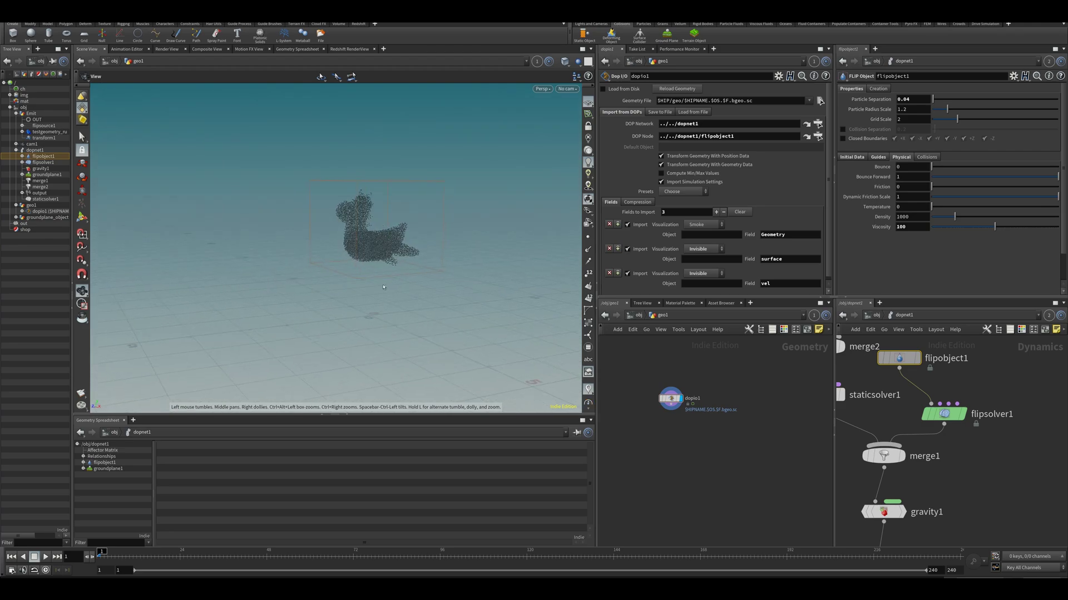
# Add a Particle Fluid Surface node after dopio1 in the geo1 network.
pyautogui.press('Tab')
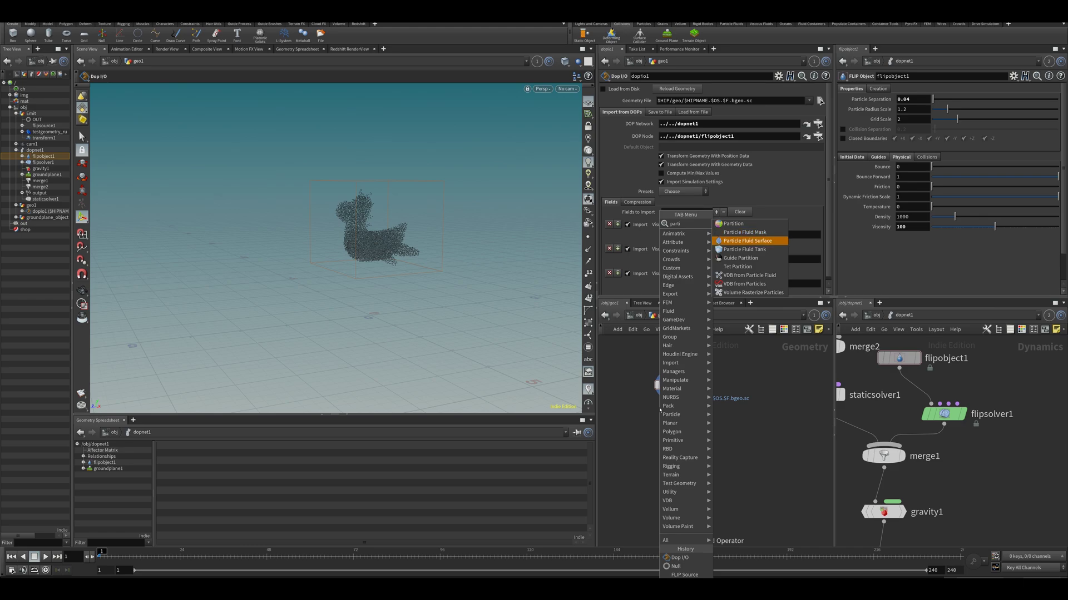
pyautogui.press('Escape')
pyautogui.click(659, 409)
pyautogui.keyDown('alt'); pyautogui.moveTo(497, 269); pyautogui.dragTo(520, 279); pyautogui.keyUp('alt')
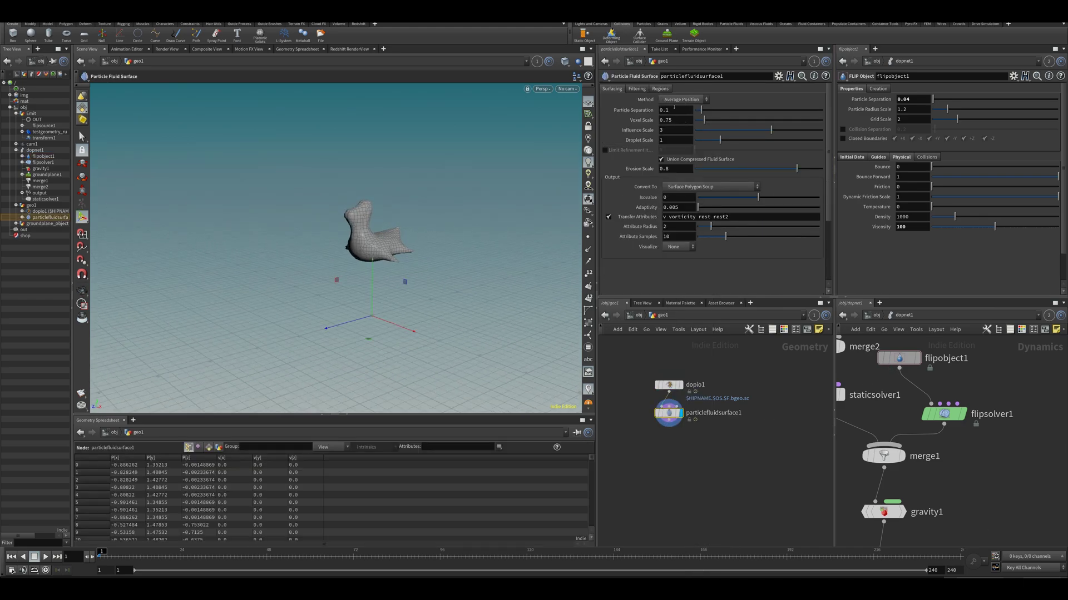
# Reference flipobject1's Particle Separation in the Particle Fluid Surface node's Particle Separation through a relative channel link.
pyautogui.rightClick(917, 100)
pyautogui.click(940, 156)
pyautogui.rightClick(671, 109)
pyautogui.click(702, 188)
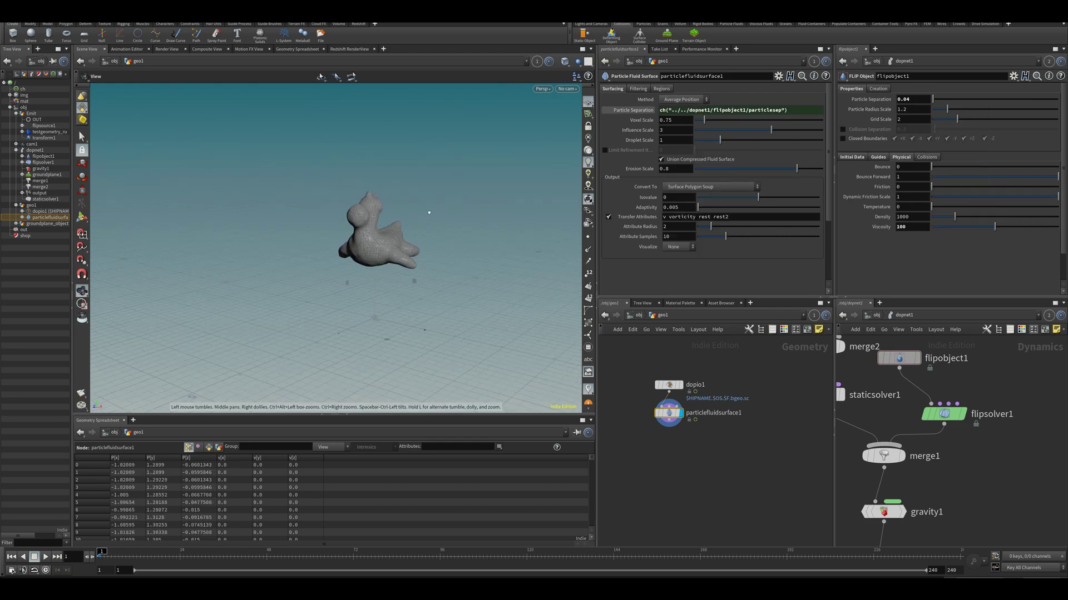
# Play the simulation to frame 16 and examine how the meshed toy falls onto the ground.
pyautogui.scroll(5, 373, 229)
pyautogui.press('Return')
pyautogui.press('Up')
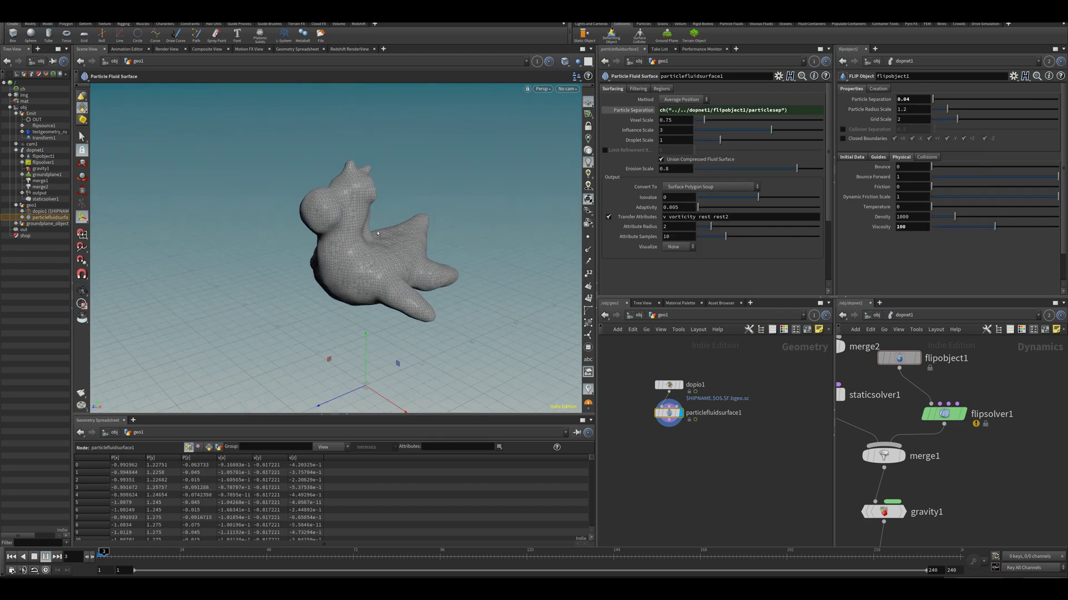
pyautogui.press('Escape')
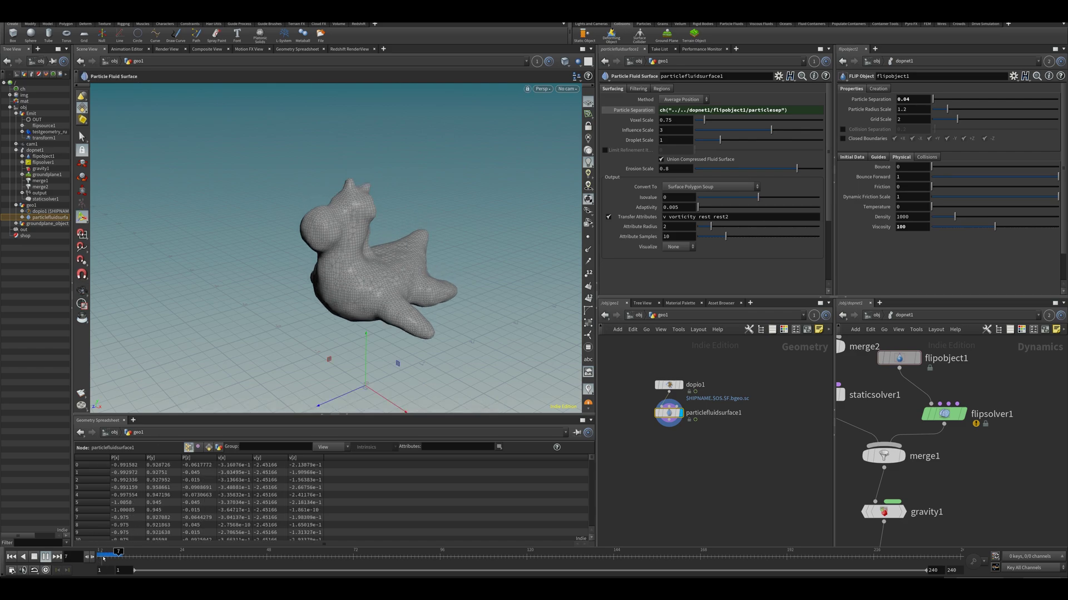
pyautogui.scroll(-3, 288, 317)
pyautogui.press('Return')
pyautogui.press('Up')
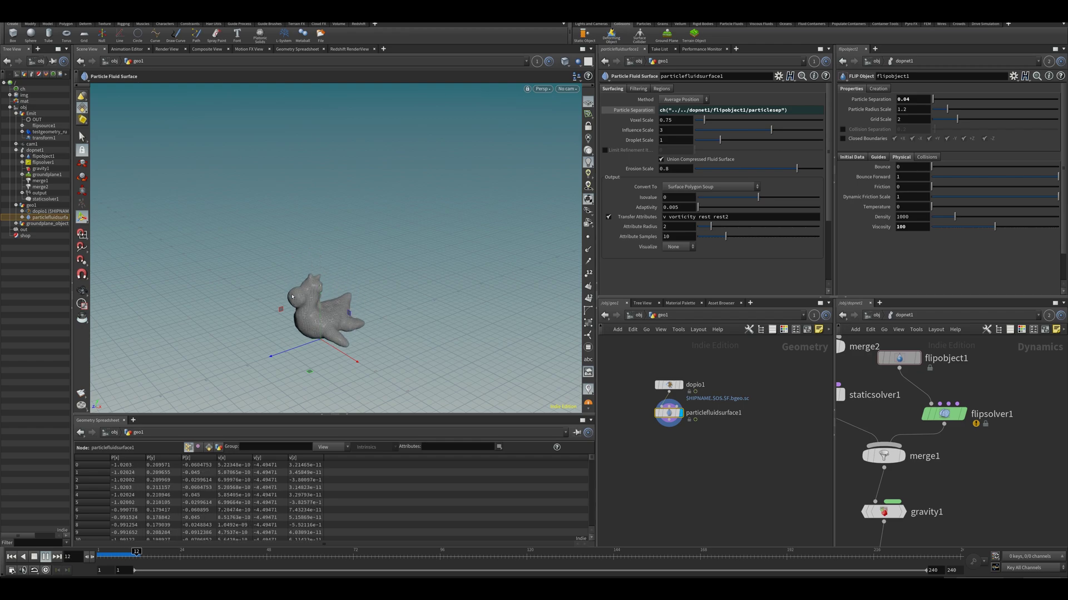
pyautogui.press('Up')
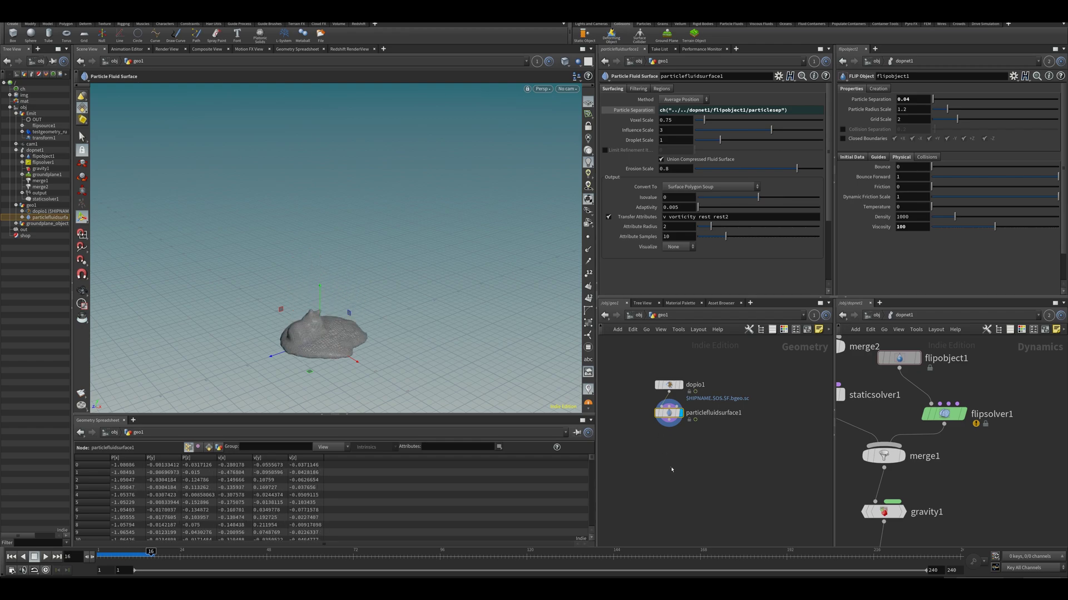
# Append a Material node after particlefluidsurface1.
pyautogui.press('Tab')
pyautogui.write('mat')
pyautogui.press('Return')
pyautogui.press('Return')
# Assign the ToyShader from the Emit object's testgeometry_rubbertoy1/shopnet1 as the Material node's material.
pyautogui.click(824, 153)
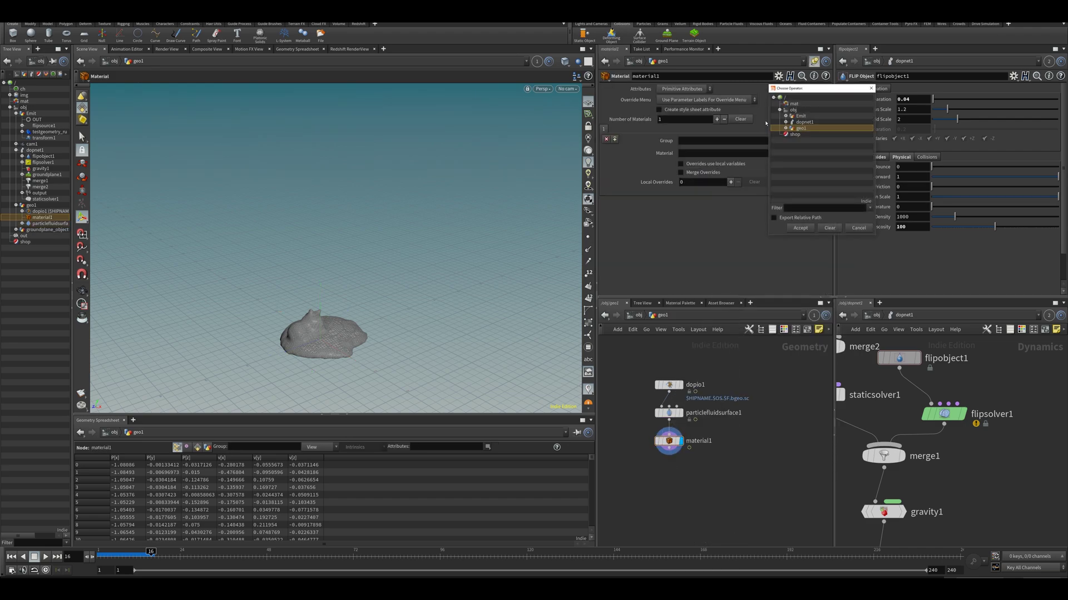
pyautogui.click(786, 115)
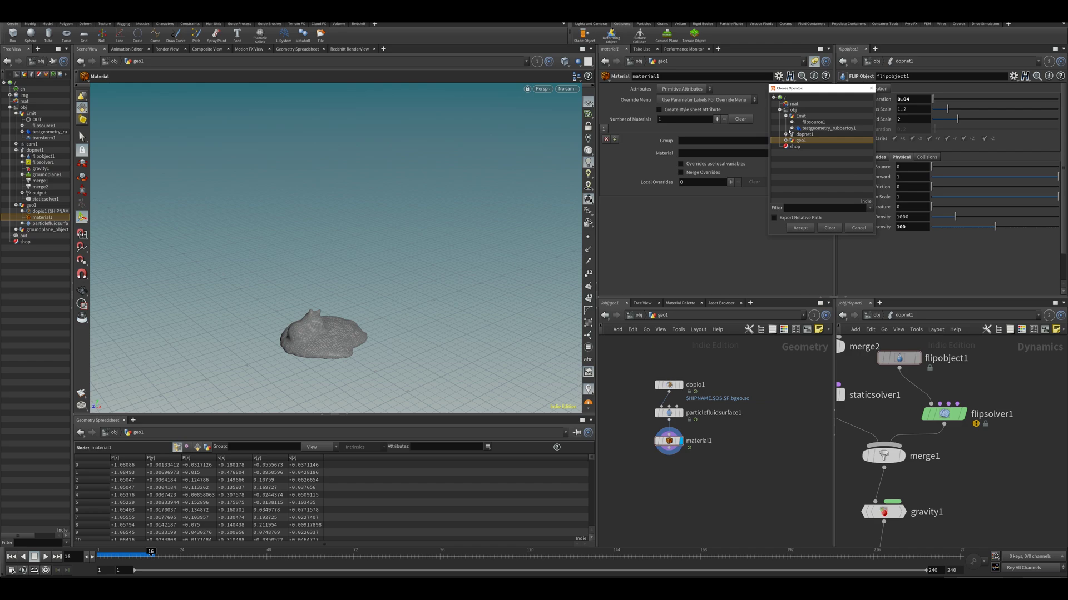
pyautogui.click(792, 128)
pyautogui.click(798, 135)
pyautogui.click(816, 141)
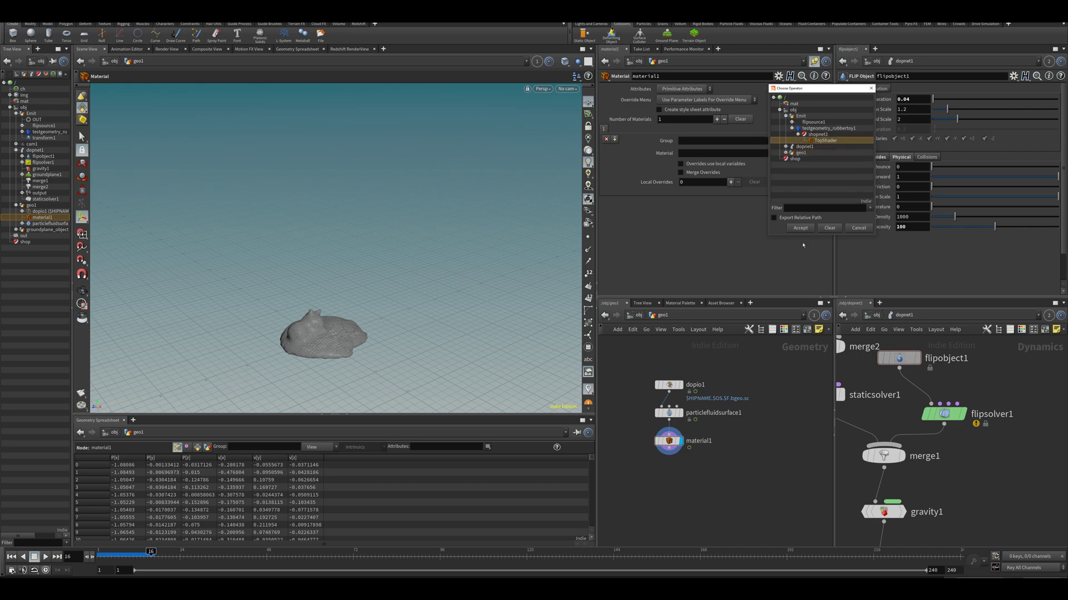
pyautogui.click(800, 228)
pyautogui.press('Escape')
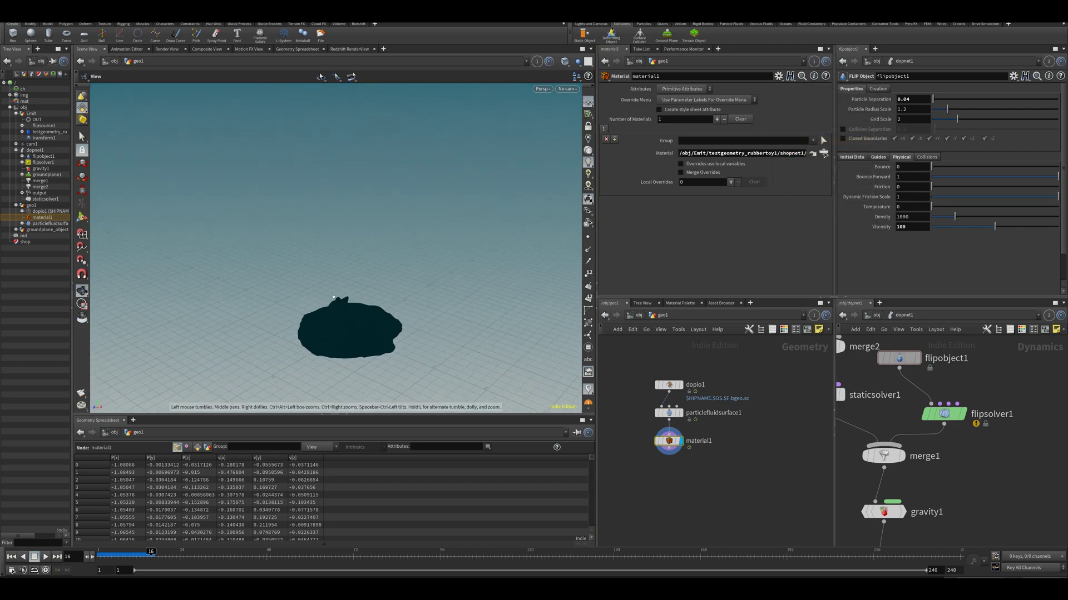
pyautogui.press('Return')
# Append an Output node after material1 at the end of the geo1 chain.
pyautogui.press('Tab')
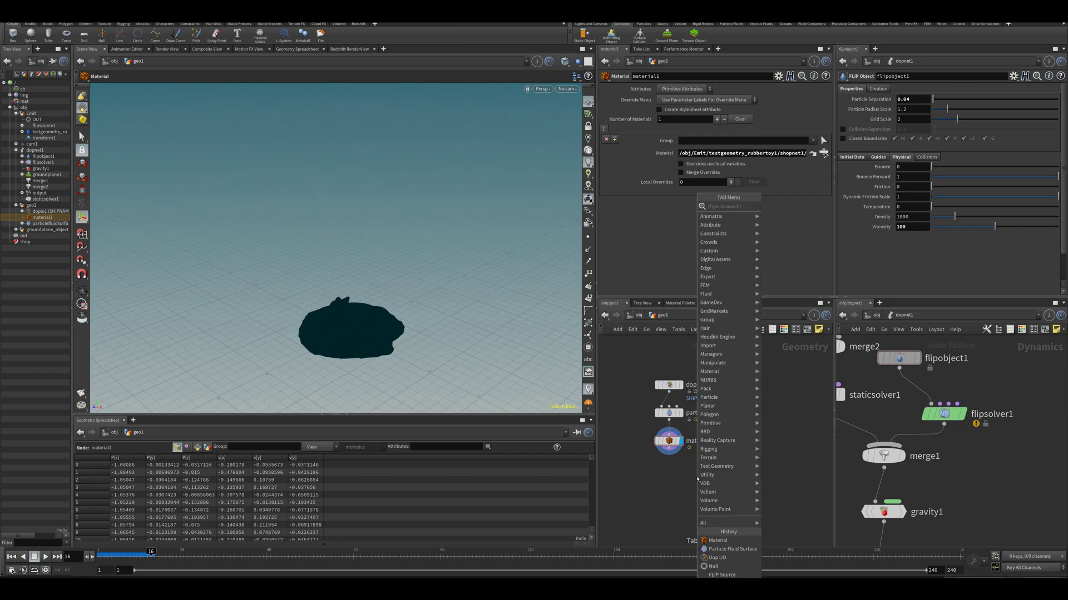
pyautogui.write('output')
pyautogui.press('Return')
pyautogui.click(697, 479)
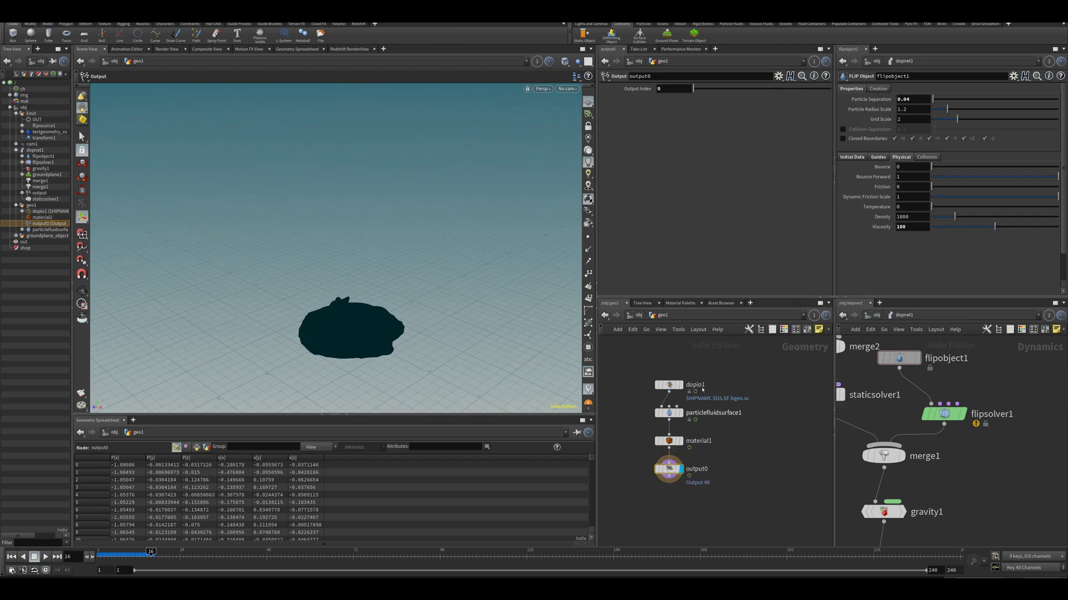
# Display dopio1 and examine its point and vertex attributes in the geometry spreadsheet.
pyautogui.click(669, 385)
pyautogui.click(680, 385)
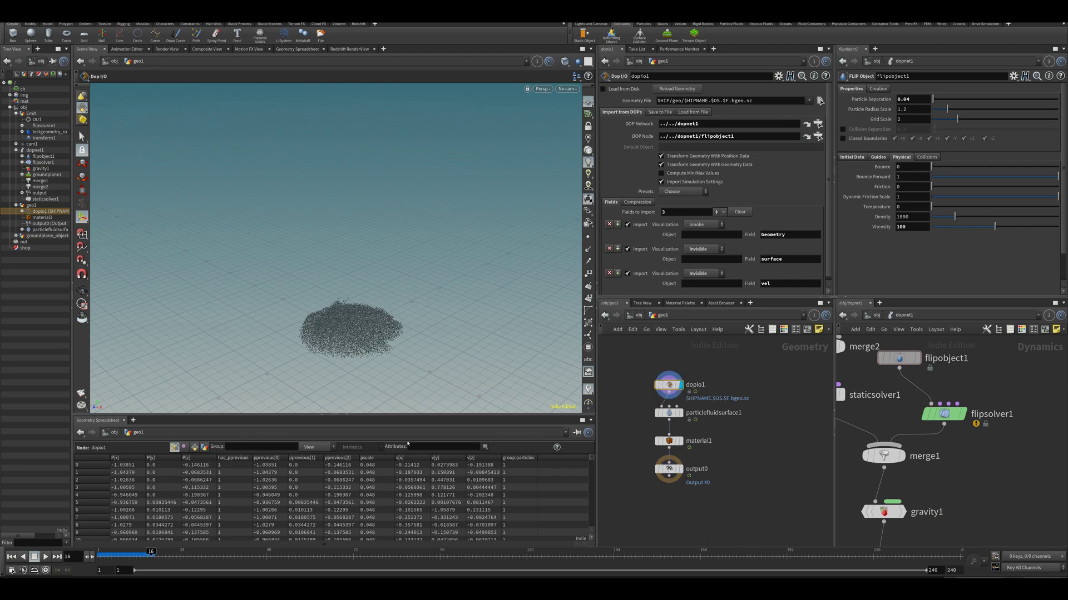
pyautogui.click(184, 448)
pyautogui.click(174, 448)
pyautogui.click(327, 446)
pyautogui.click(590, 43)
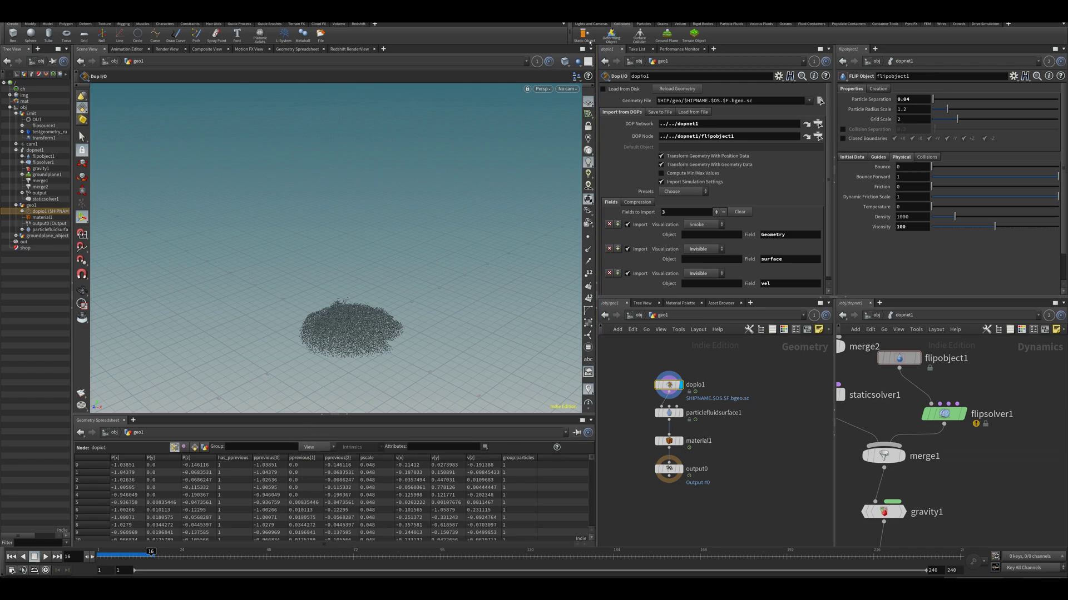
# Link the scene view to pane group 2 and enter the Emit object's network.
pyautogui.click(537, 61)
pyautogui.click(562, 108)
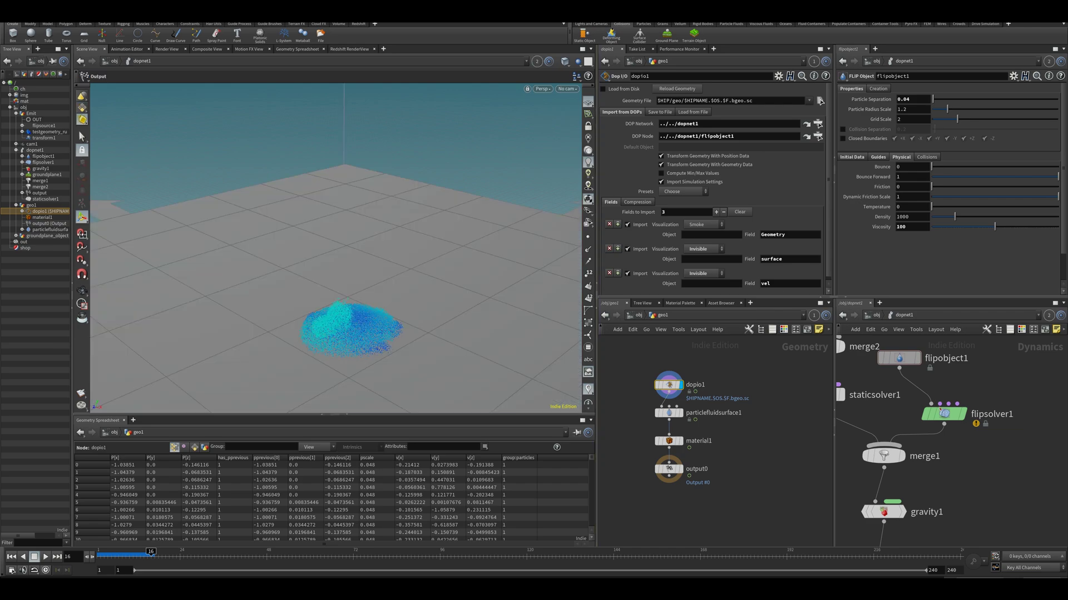
pyautogui.press('u')
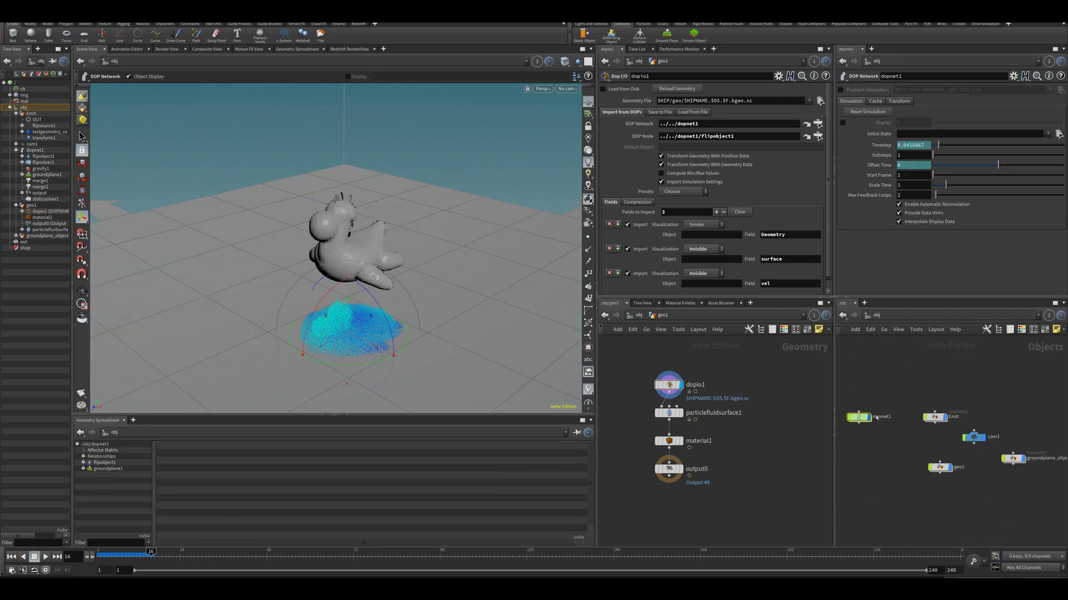
pyautogui.doubleClick(943, 417)
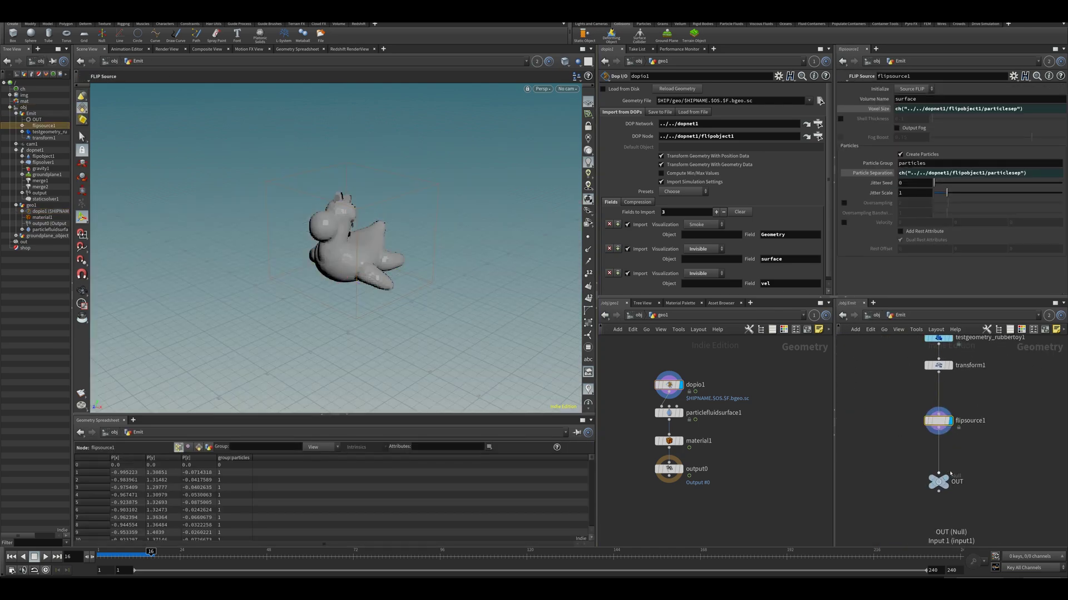
# Compare the attributes of the OUT null and transform1 in the geometry spreadsheet, including transform1's vertex attributes.
pyautogui.click(952, 473)
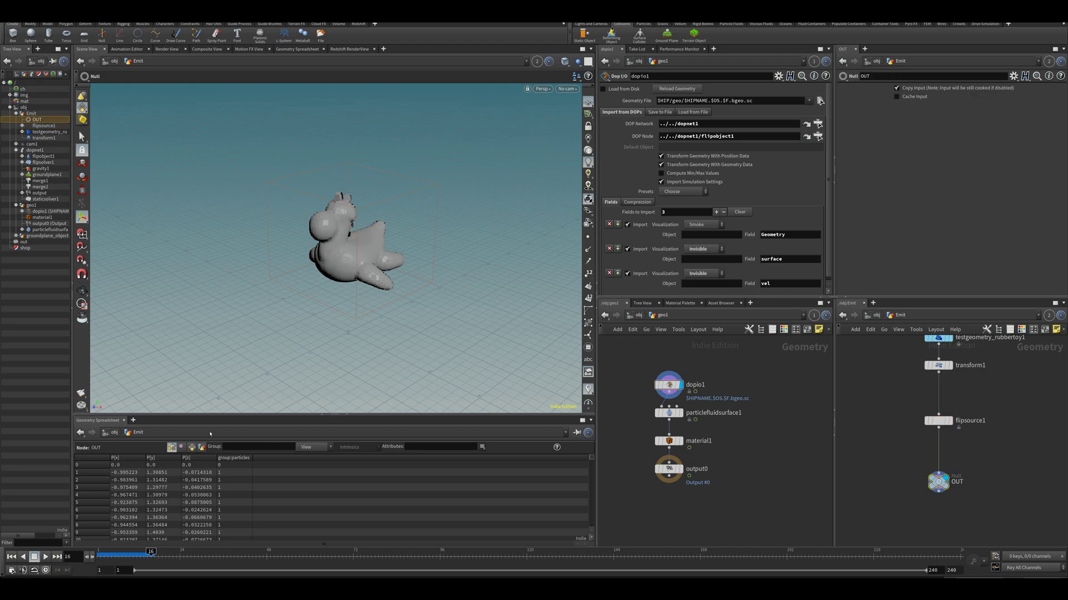
pyautogui.click(309, 449)
pyautogui.click(999, 410)
pyautogui.moveTo(999, 410); pyautogui.dragTo(998, 412, button='middle')
pyautogui.click(949, 367)
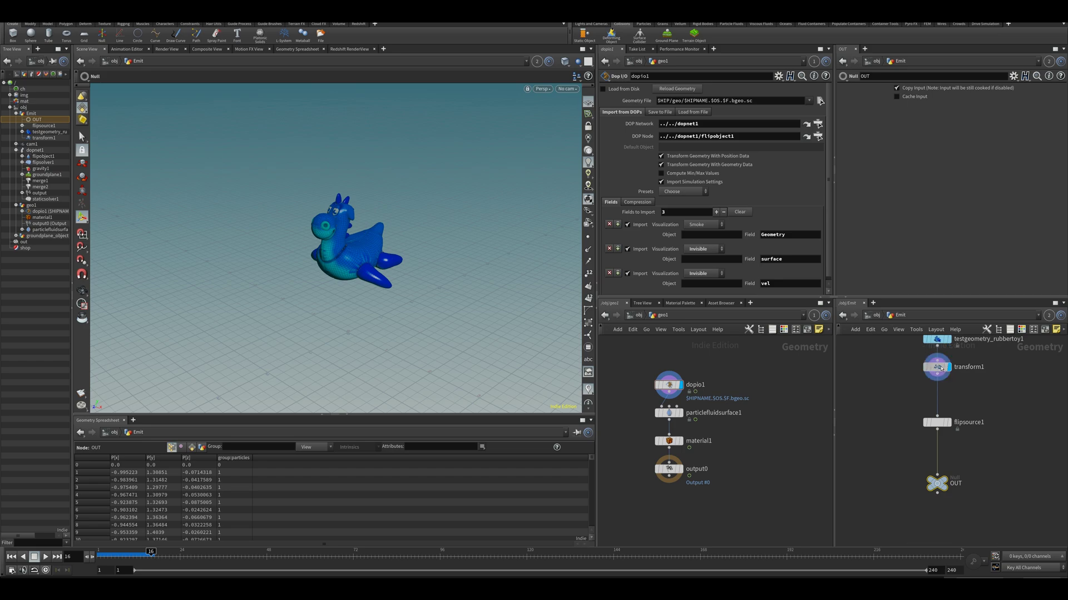
pyautogui.click(937, 367)
pyautogui.click(188, 447)
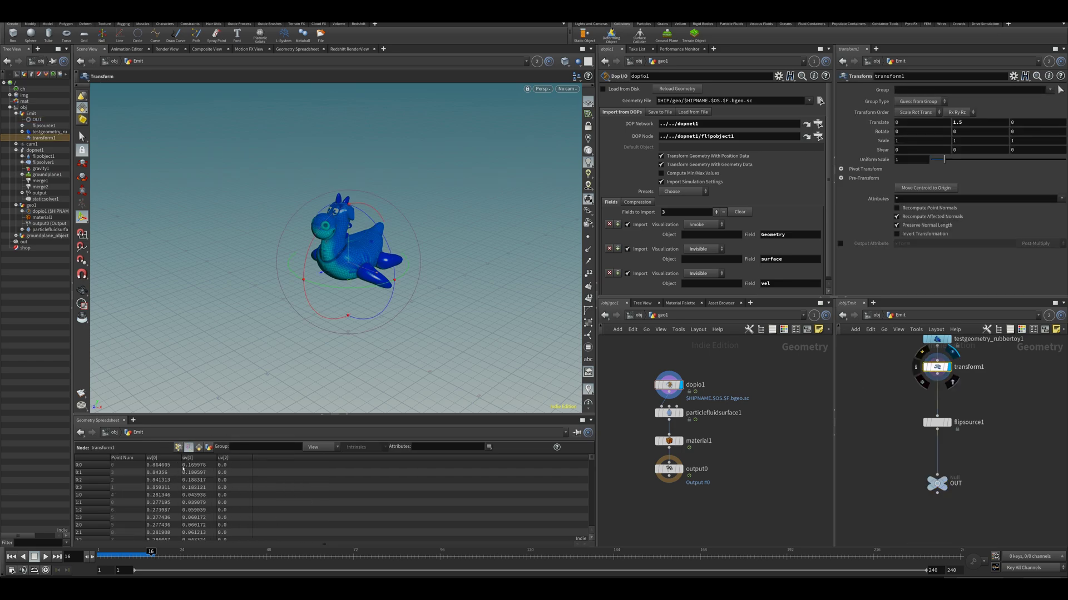
pyautogui.click(178, 447)
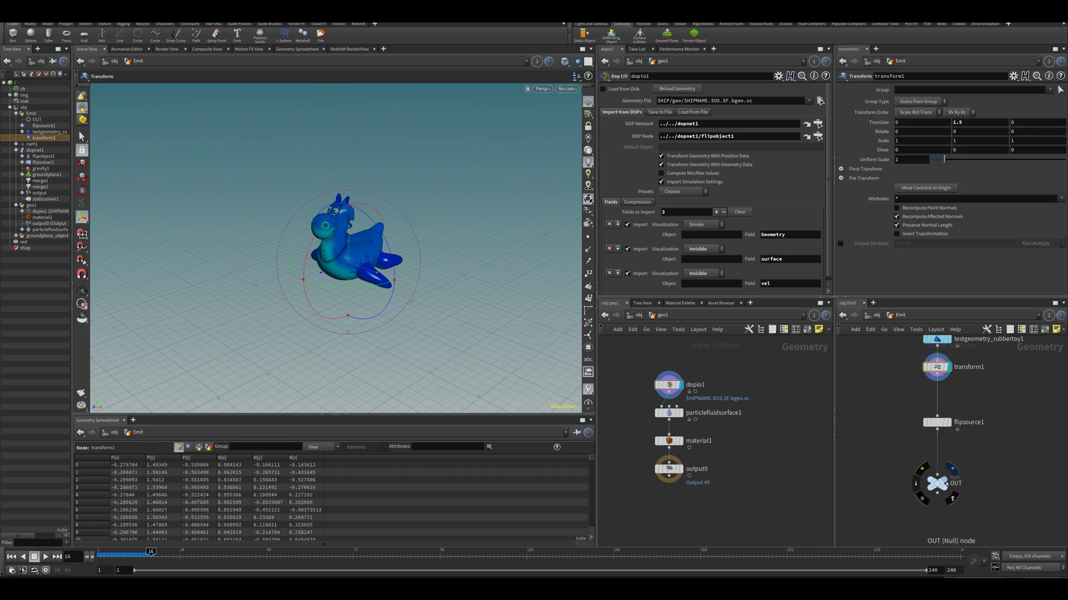
# Display the OUT null, inspect its node information, and check its vertex attributes against those of transform1.
pyautogui.click(953, 468)
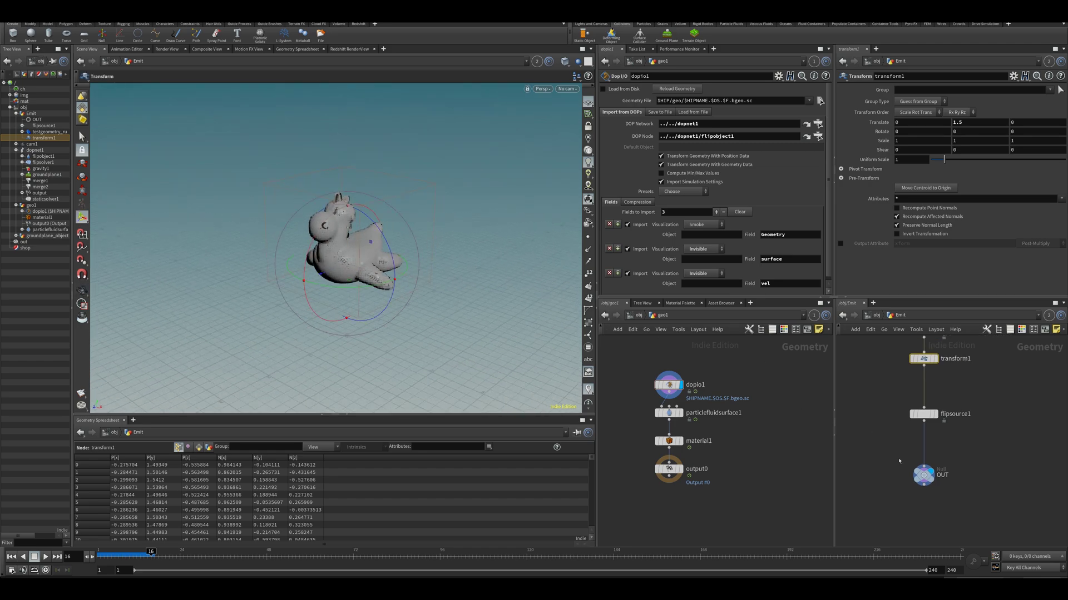
pyautogui.keyDown('alt'); pyautogui.moveTo(293, 246); pyautogui.dragTo(306, 225); pyautogui.keyUp('alt')
pyautogui.keyDown('alt'); pyautogui.moveTo(306, 225); pyautogui.dragTo(363, 126, button='right'); pyautogui.keyUp('alt')
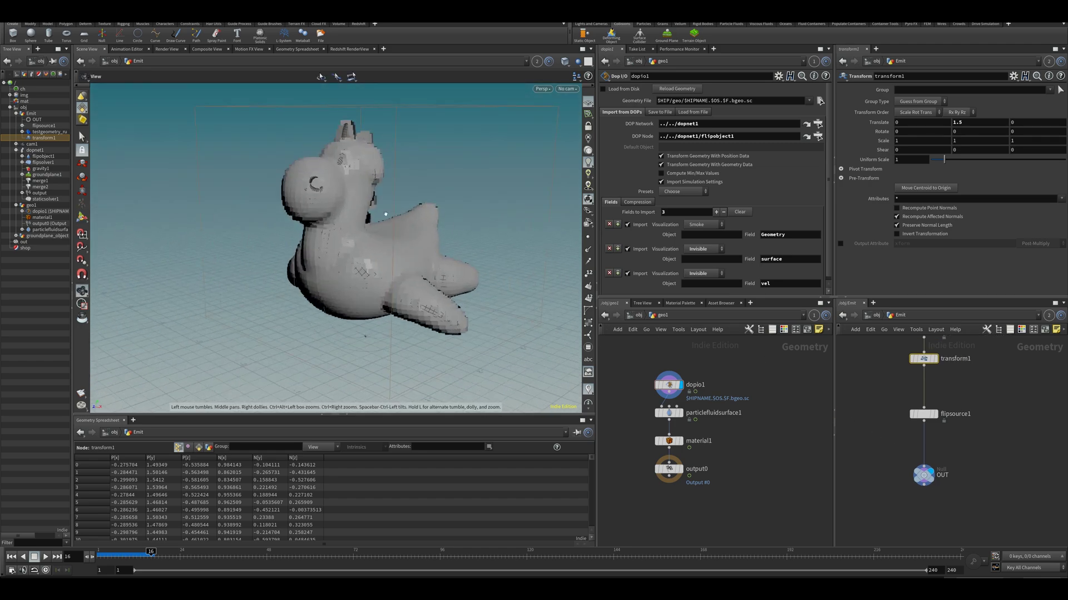
pyautogui.middleClick(925, 476)
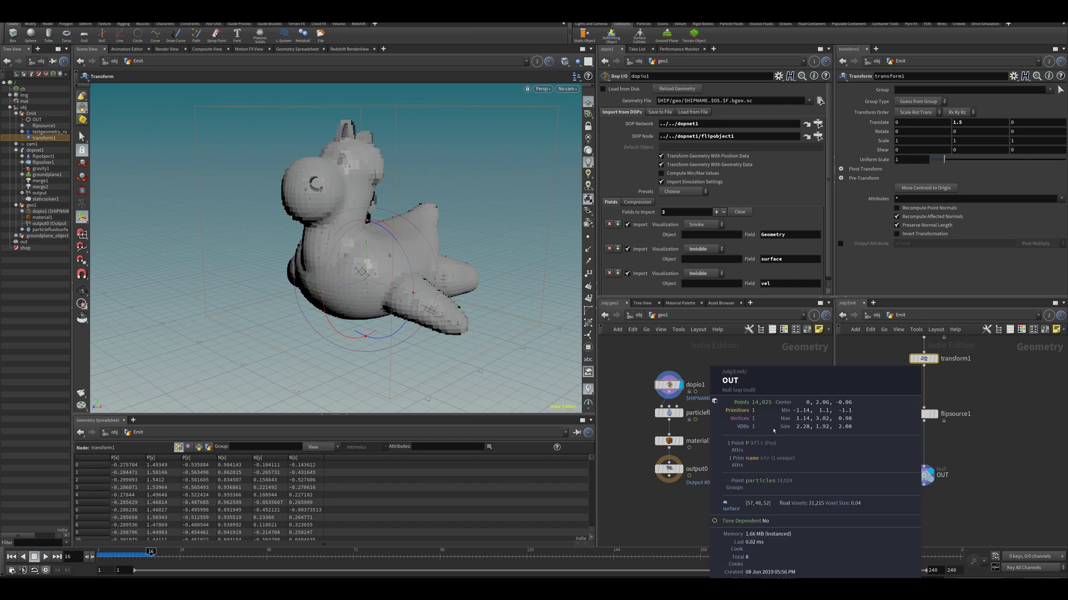
pyautogui.moveTo(959, 451); pyautogui.dragTo(974, 477, button='middle')
pyautogui.moveTo(919, 430); pyautogui.dragTo(919, 423)
pyautogui.scroll(3, 936, 401)
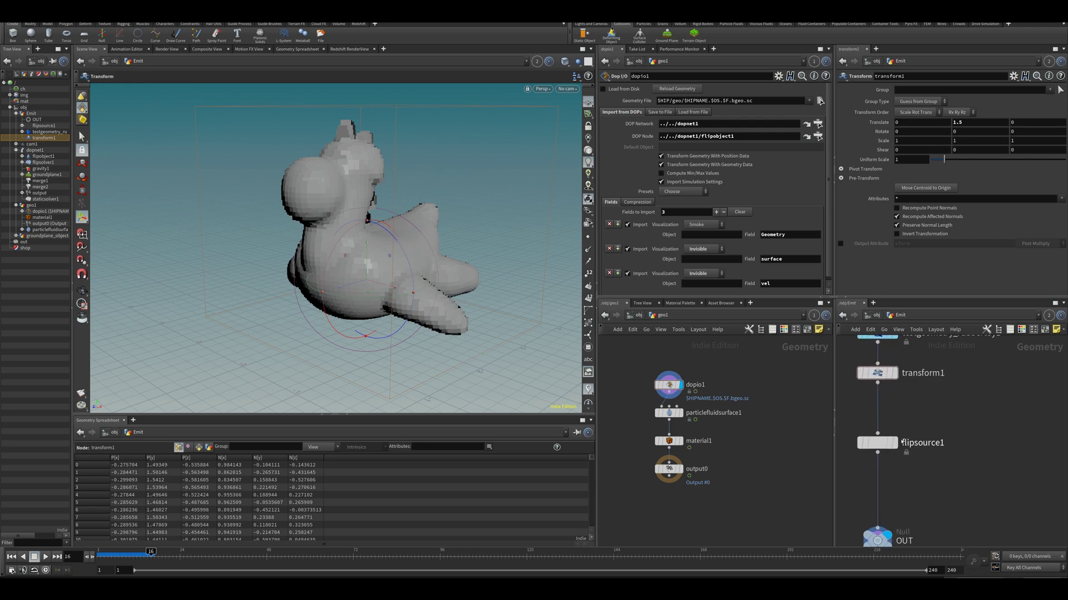
pyautogui.click(188, 448)
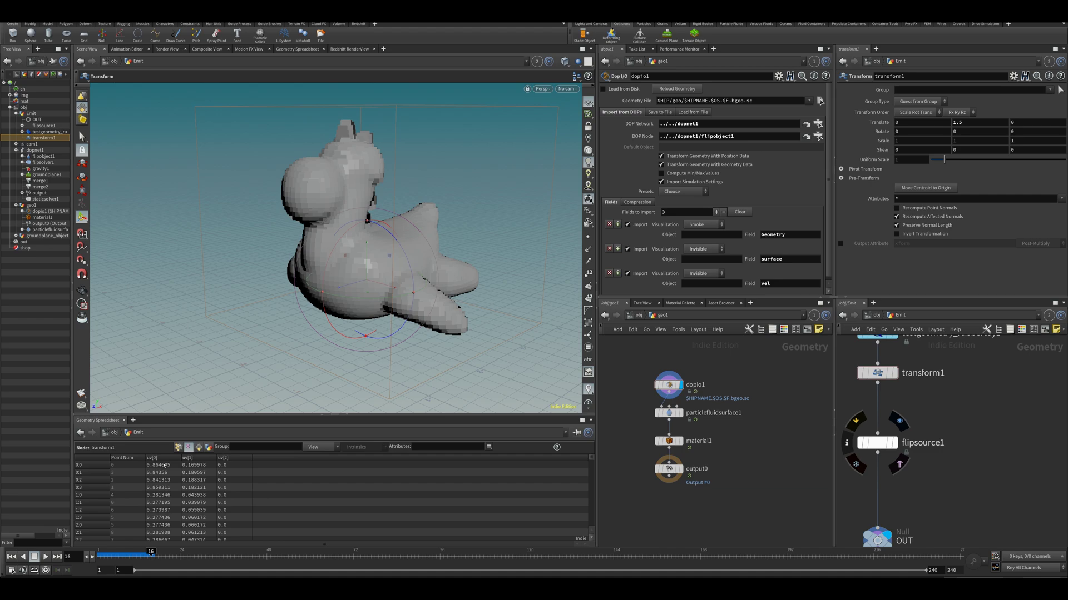
pyautogui.moveTo(946, 474); pyautogui.dragTo(961, 437, button='middle')
pyautogui.scroll(1, 961, 437)
pyautogui.click(879, 517)
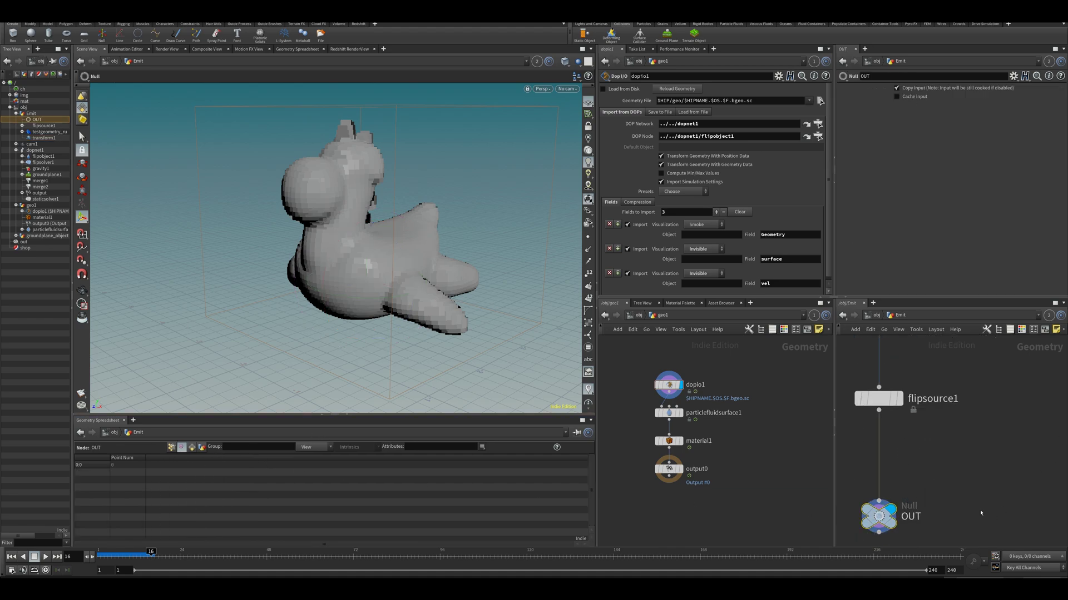
# Insert an Attribute Promote node between transform1 and flipsource1.
pyautogui.press('Tab')
pyautogui.click(887, 456)
pyautogui.moveTo(889, 377); pyautogui.dragTo(898, 420, button='middle')
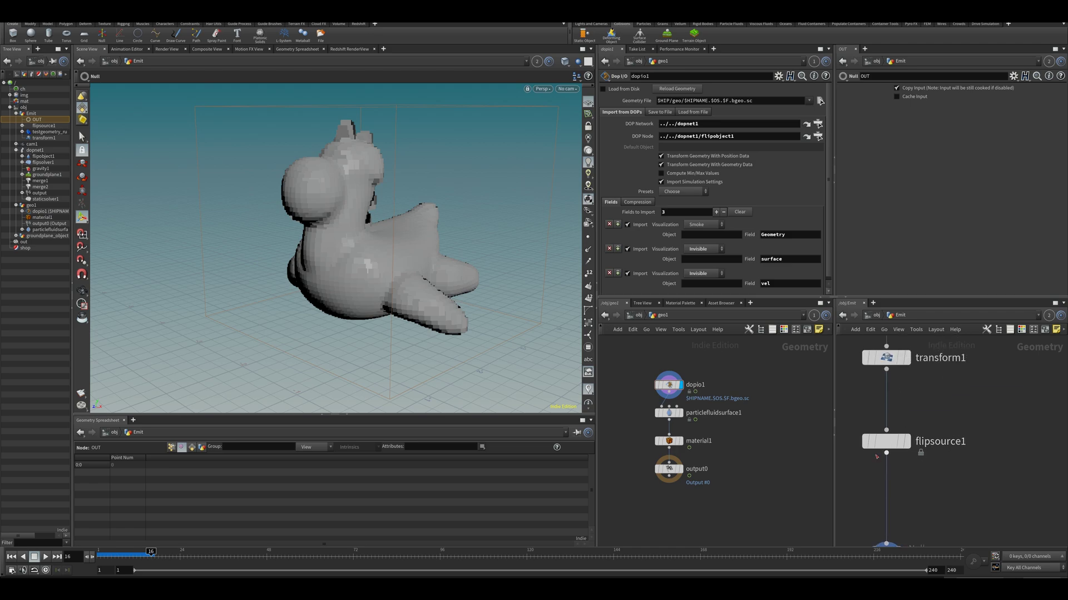
pyautogui.press('Tab')
pyautogui.moveTo(912, 398)
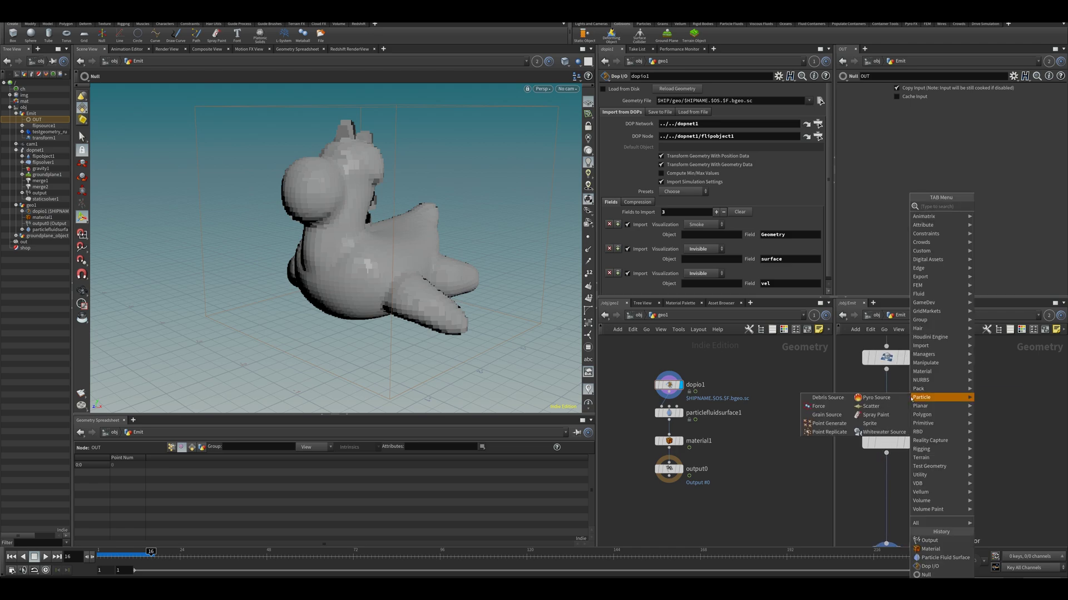
pyautogui.write('awra')
pyautogui.press('Return')
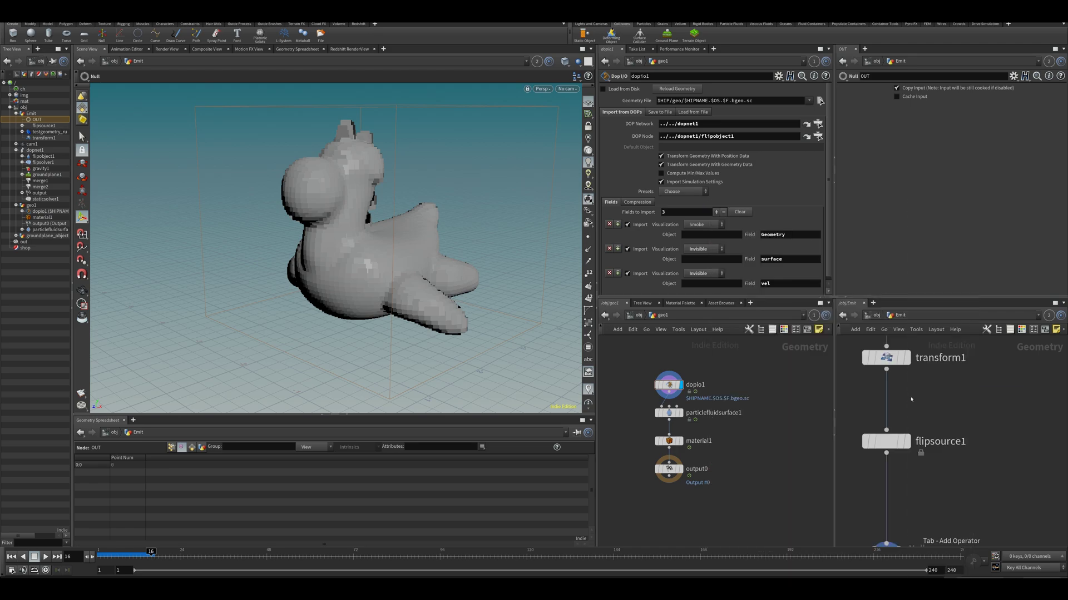
pyautogui.click(911, 399)
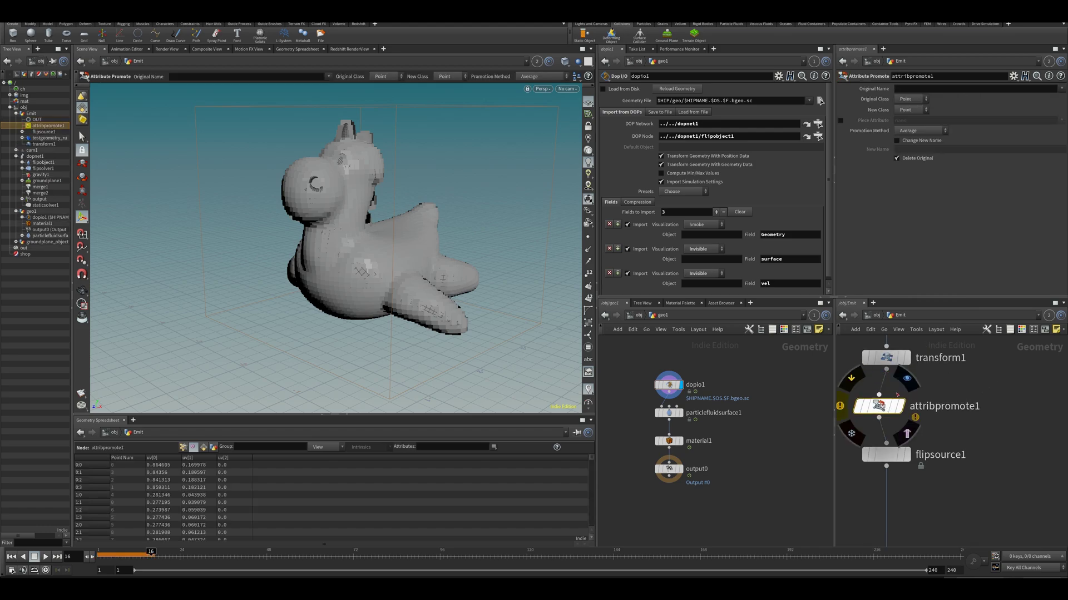
# Display the Attribute Promote node and set it to promote uv from Vertex to Point class.
pyautogui.click(912, 100)
pyautogui.click(911, 132)
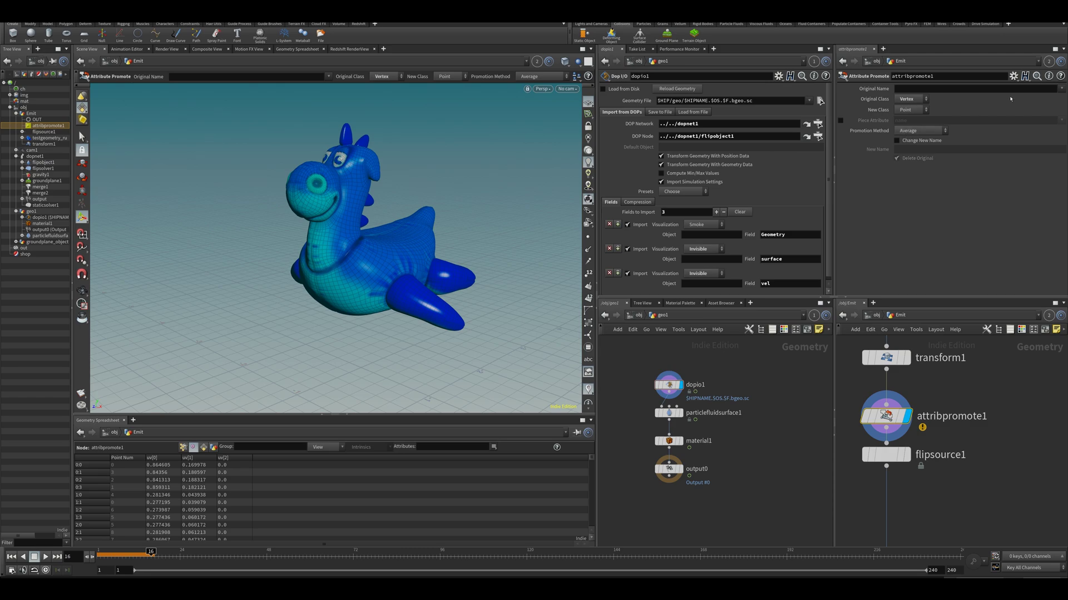
pyautogui.click(1062, 89)
pyautogui.click(1045, 96)
pyautogui.keyDown('alt'); pyautogui.moveTo(300, 239); pyautogui.dragTo(353, 233); pyautogui.keyUp('alt')
pyautogui.scroll(5, 344, 243)
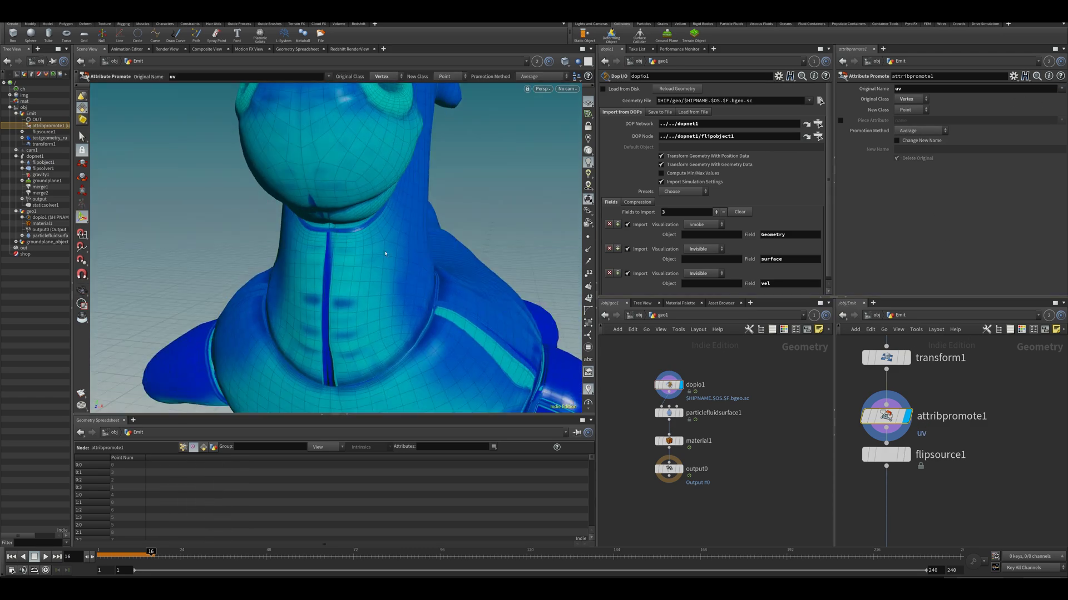
pyautogui.keyDown('alt'); pyautogui.moveTo(426, 285); pyautogui.dragTo(355, 305); pyautogui.keyUp('alt')
pyautogui.scroll(-7, 355, 300)
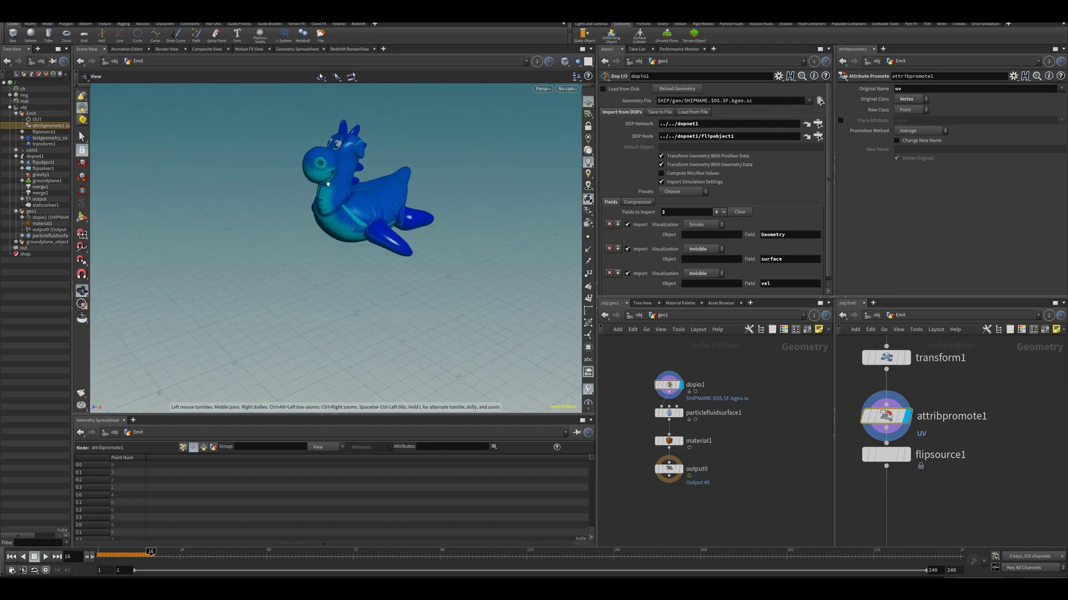
# Display the OUT null and insert an Attribute Transfer node between flipsource1 and OUT.
pyautogui.scroll(3, 328, 184)
pyautogui.press('Return')
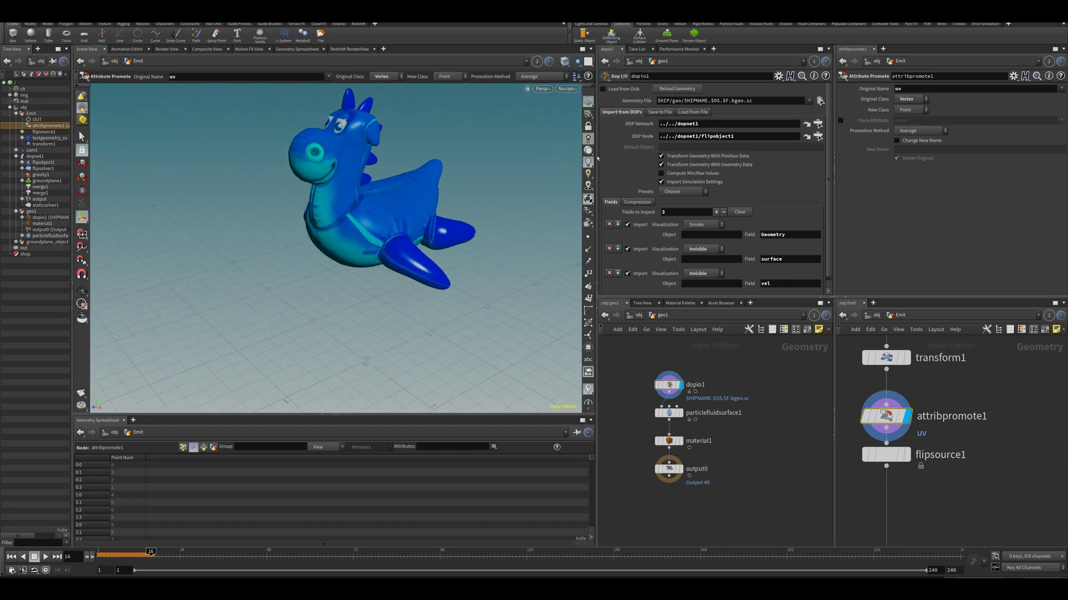
pyautogui.moveTo(956, 490); pyautogui.dragTo(945, 432, button='middle')
pyautogui.moveTo(884, 397); pyautogui.dragTo(884, 413)
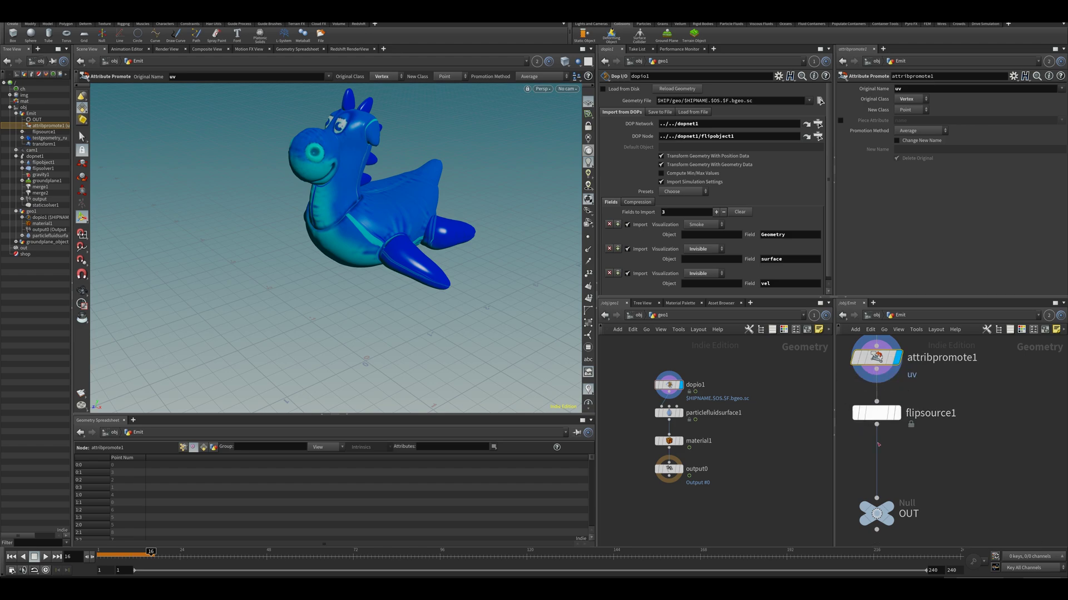
pyautogui.moveTo(899, 490); pyautogui.dragTo(895, 466, button='middle')
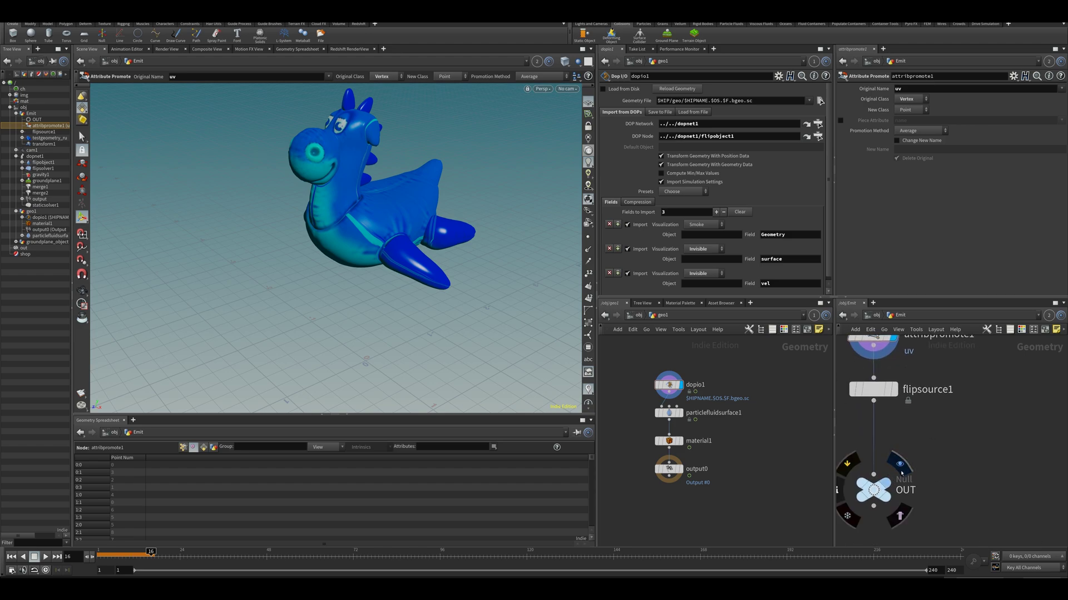
pyautogui.click(899, 463)
pyautogui.press('Tab')
pyautogui.write('atran')
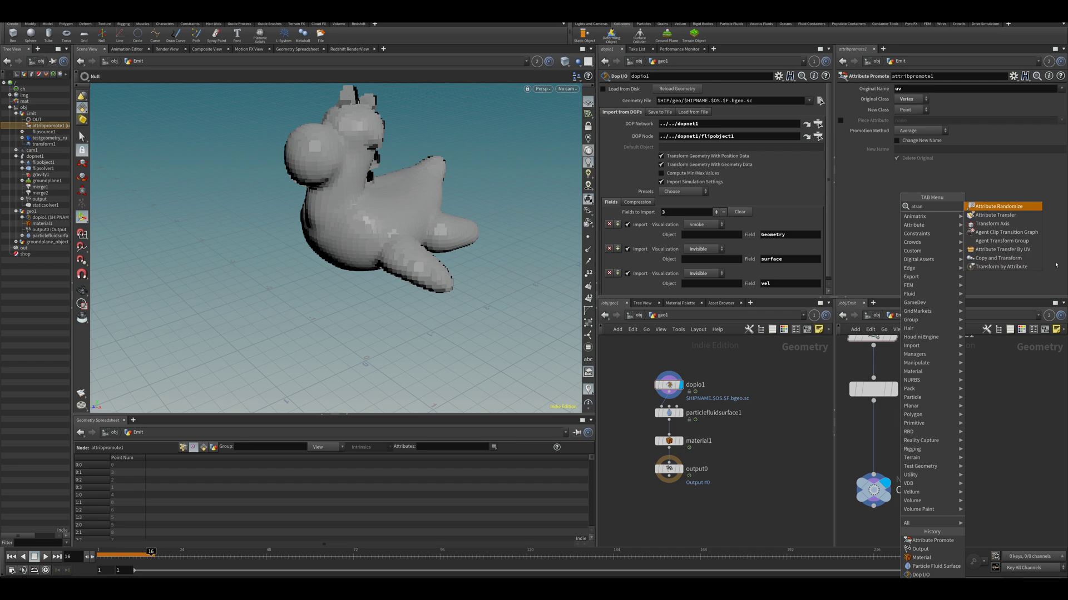
pyautogui.press('Down')
pyautogui.press('Return')
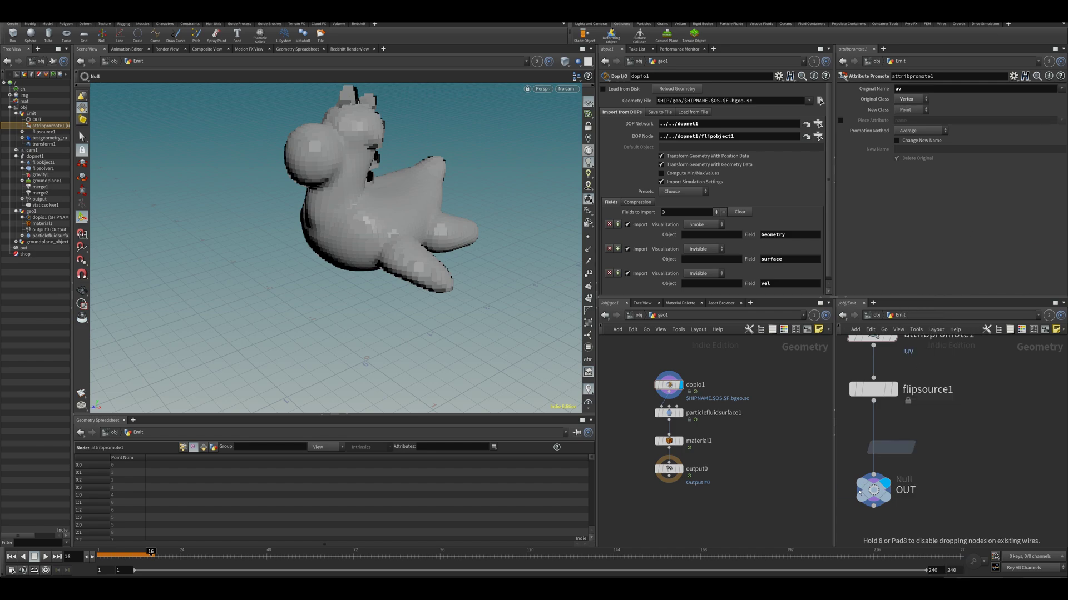
pyautogui.click(878, 455)
# Wire attribpromote1 into the Attribute Transfer node's second input and limit the transfer to the point attribute uv, with primitive attributes disabled.
pyautogui.moveTo(859, 388); pyautogui.dragTo(860, 438, button='middle')
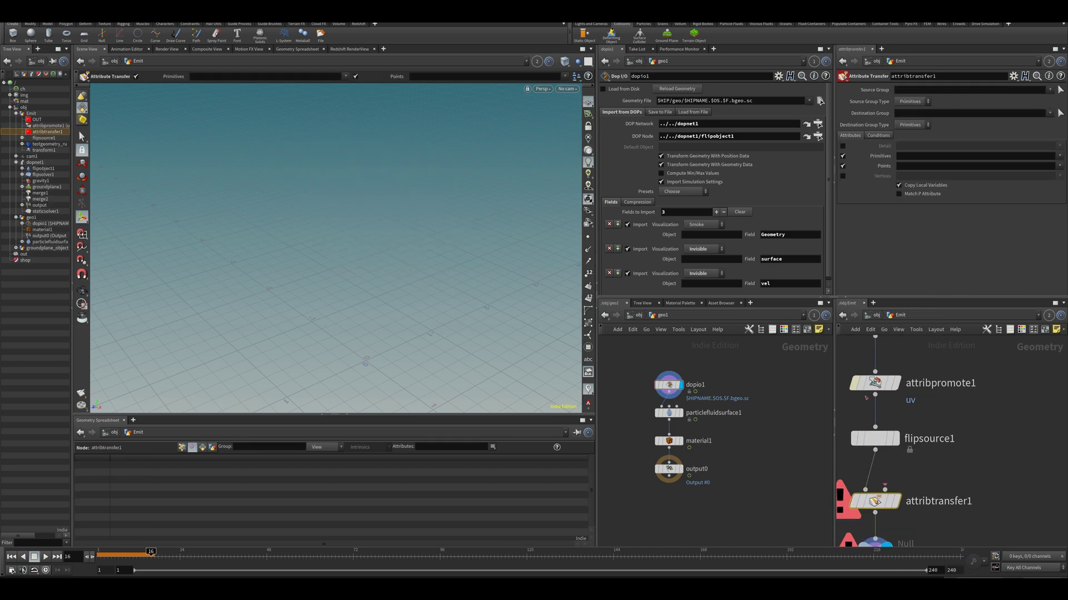
pyautogui.moveTo(884, 490); pyautogui.dragTo(882, 417)
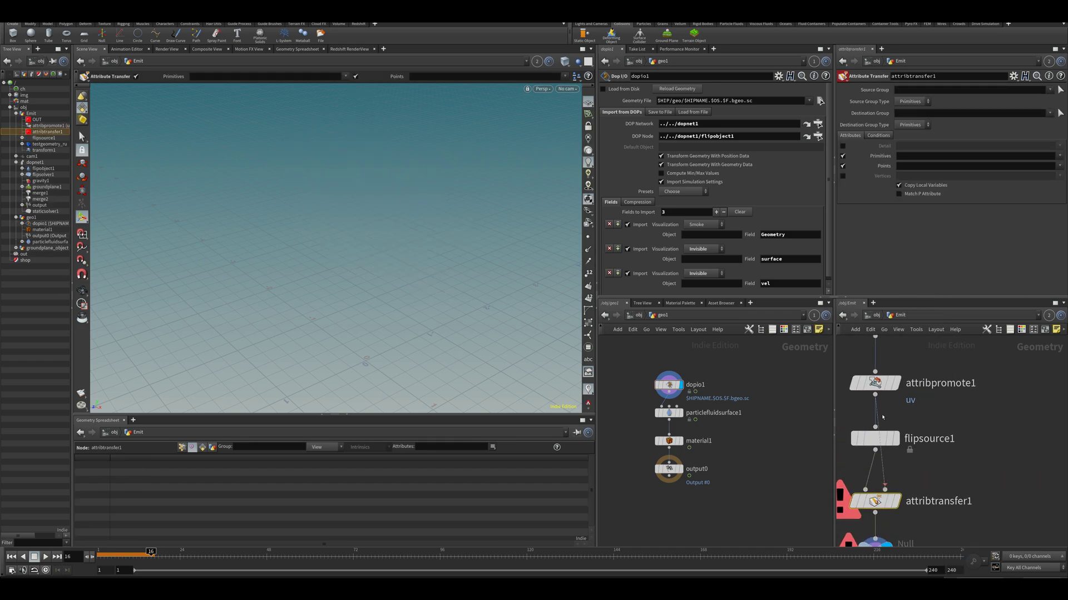
pyautogui.click(1057, 167)
pyautogui.click(1041, 182)
pyautogui.click(842, 156)
# Select the OUT null and check its point attributes in the geometry spreadsheet for the transferred uv.
pyautogui.scroll(-3, 935, 484)
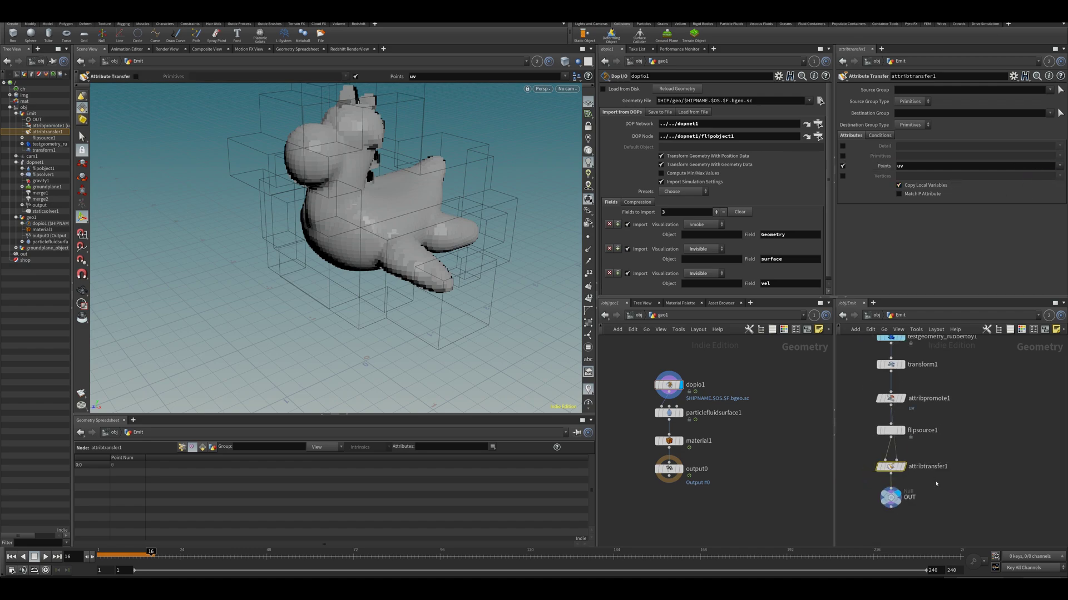
pyautogui.click(891, 497)
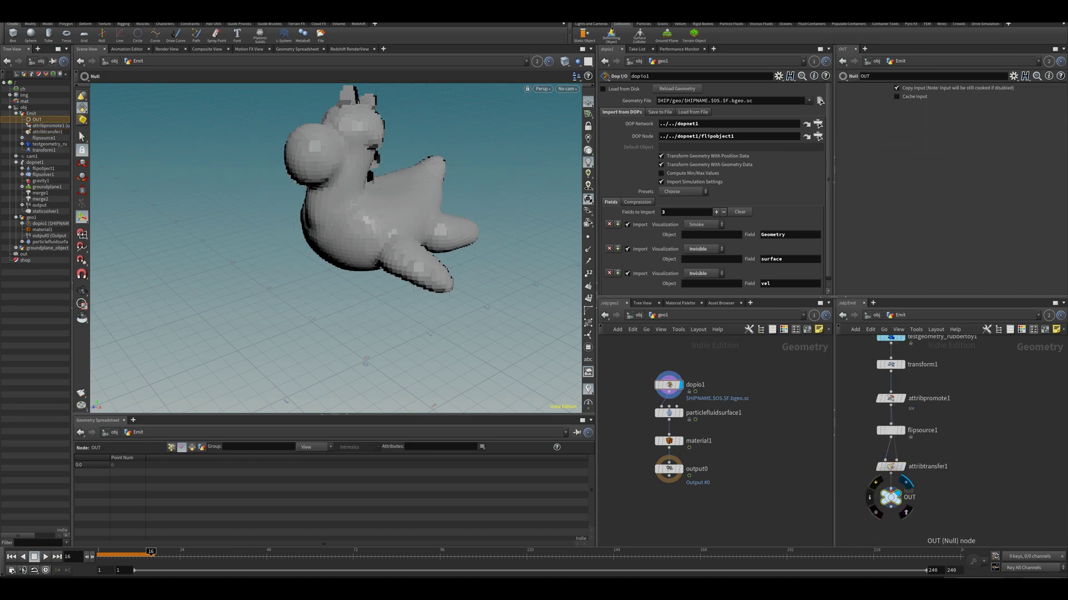
pyautogui.click(172, 448)
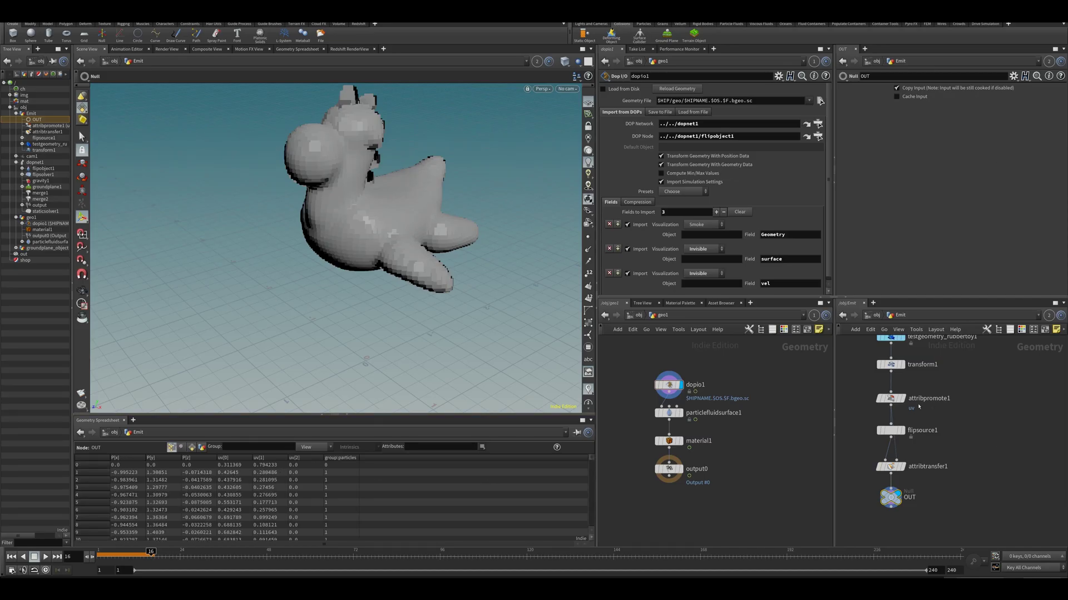
pyautogui.moveTo(964, 412); pyautogui.dragTo(970, 438, button='middle')
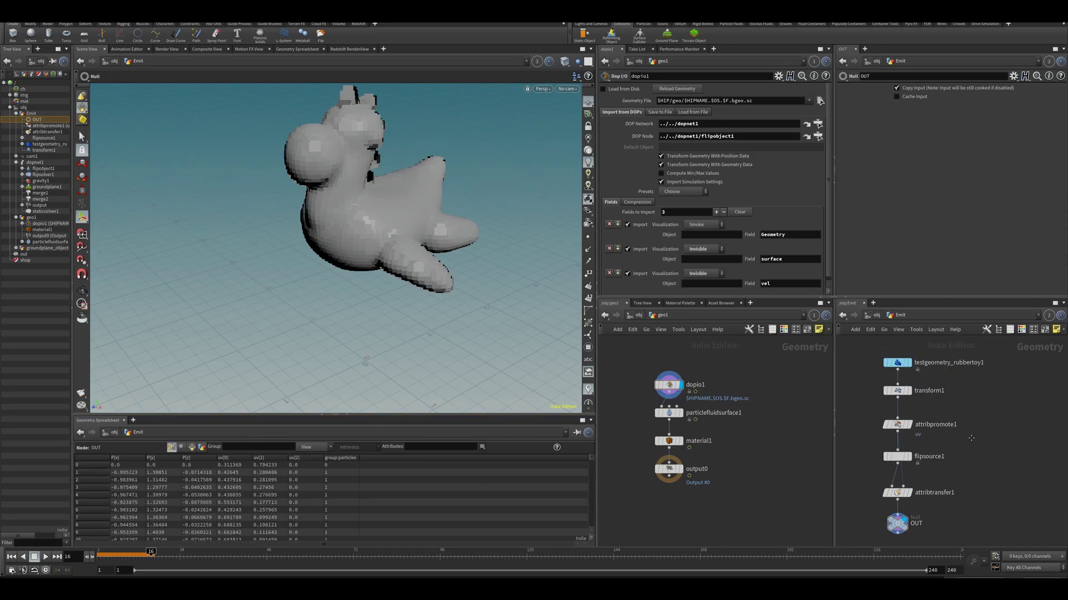
# Display attribpromote1 and add a Vertex Split node beside it in the Emit network.
pyautogui.click(910, 432)
pyautogui.keyDown('alt'); pyautogui.moveTo(267, 223); pyautogui.dragTo(357, 168); pyautogui.keyUp('alt')
pyautogui.moveTo(245, 203)
pyautogui.keyDown('alt'); pyautogui.mouseDown(button='right')
pyautogui.moveTo(291, 185)
pyautogui.moveTo(232, 199)
pyautogui.mouseUp(button='right'); pyautogui.keyUp('alt')
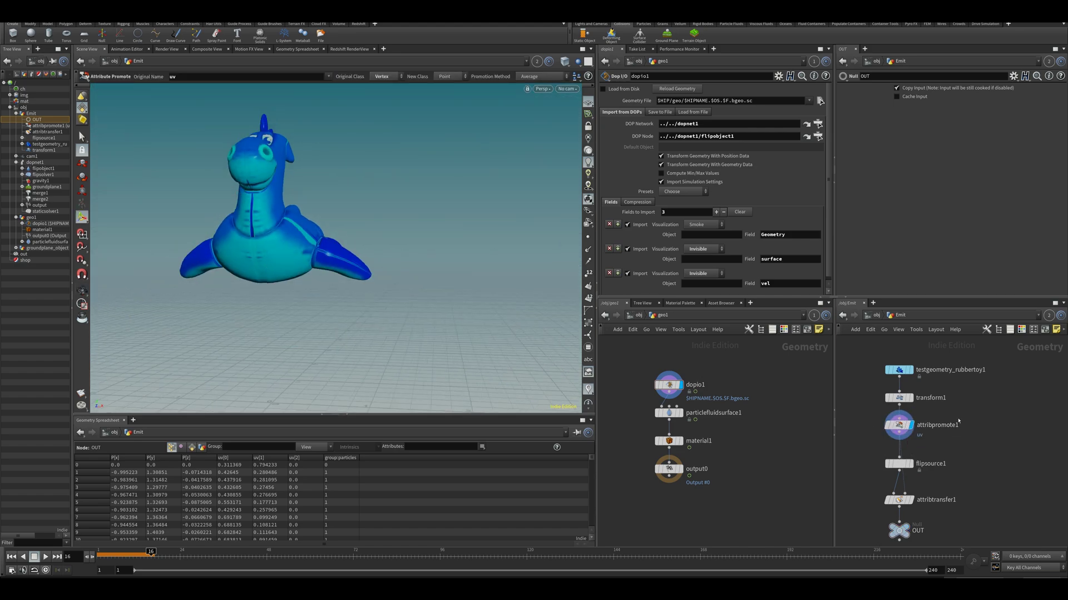
pyautogui.press('Tab')
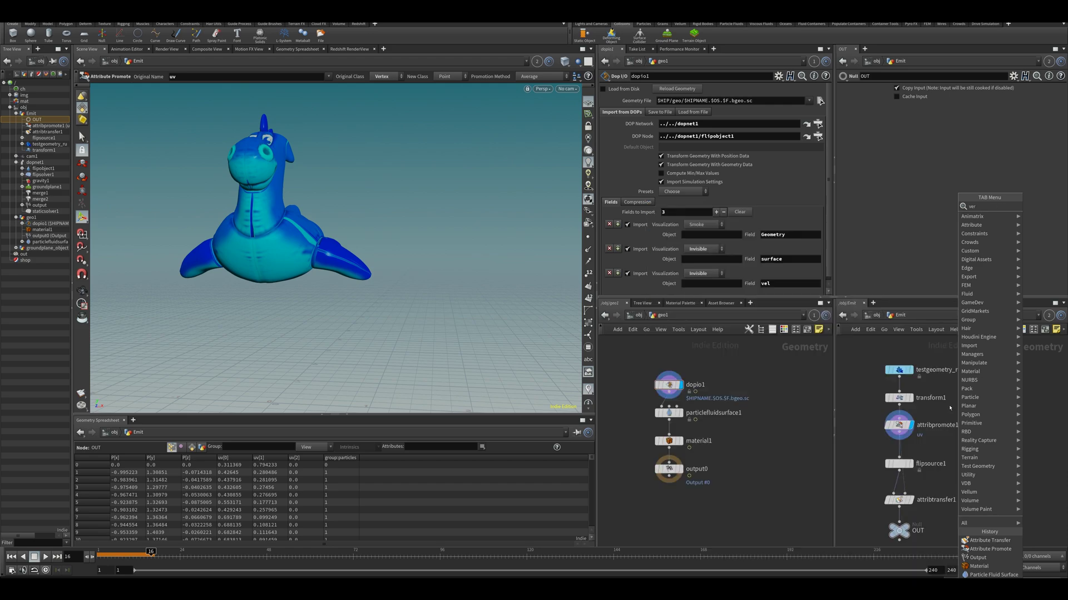
pyautogui.write('vertex s')
pyautogui.press('Return')
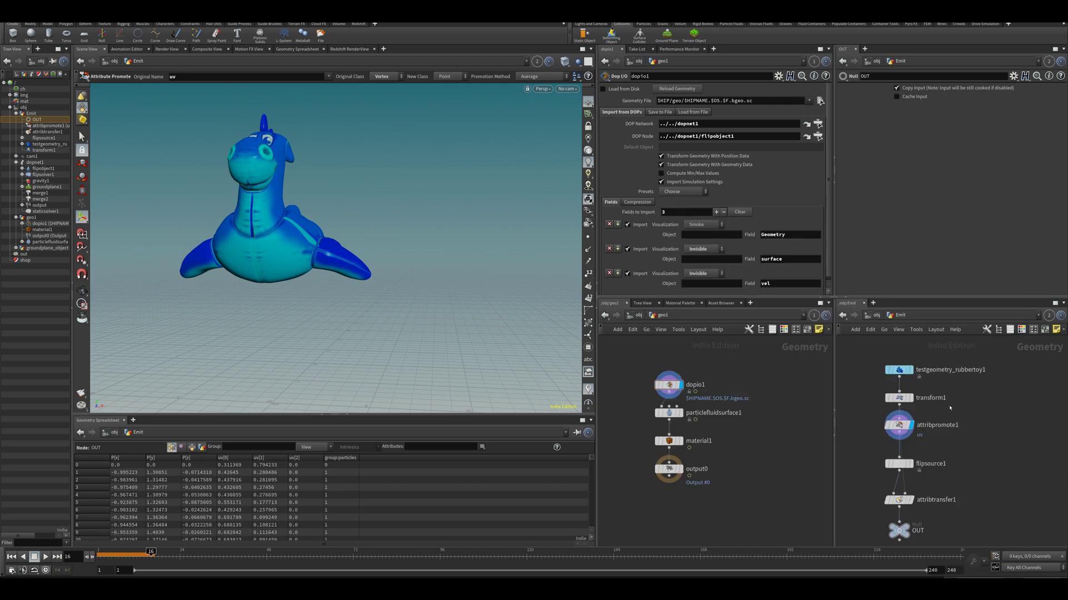
pyautogui.click(969, 408)
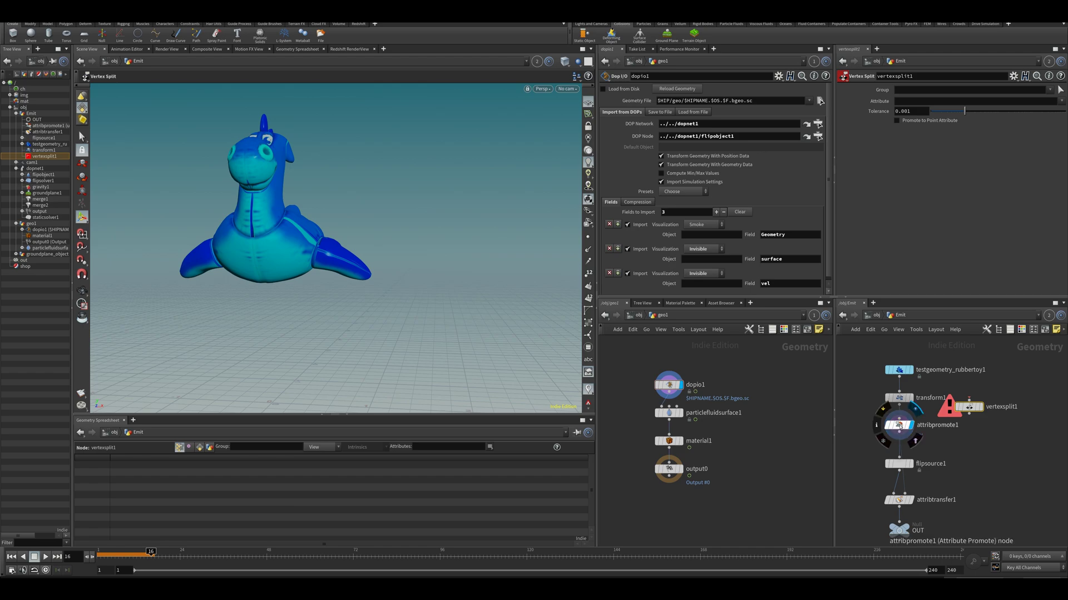
# Insert the Vertex Split node between attribpromote1 and flipsource1 and line it up with the chain.
pyautogui.keyDown('shift'); pyautogui.moveTo(899, 427); pyautogui.dragTo(905, 389); pyautogui.keyUp('shift')
pyautogui.scroll(3, 931, 390)
pyautogui.moveTo(966, 419); pyautogui.dragTo(877, 439)
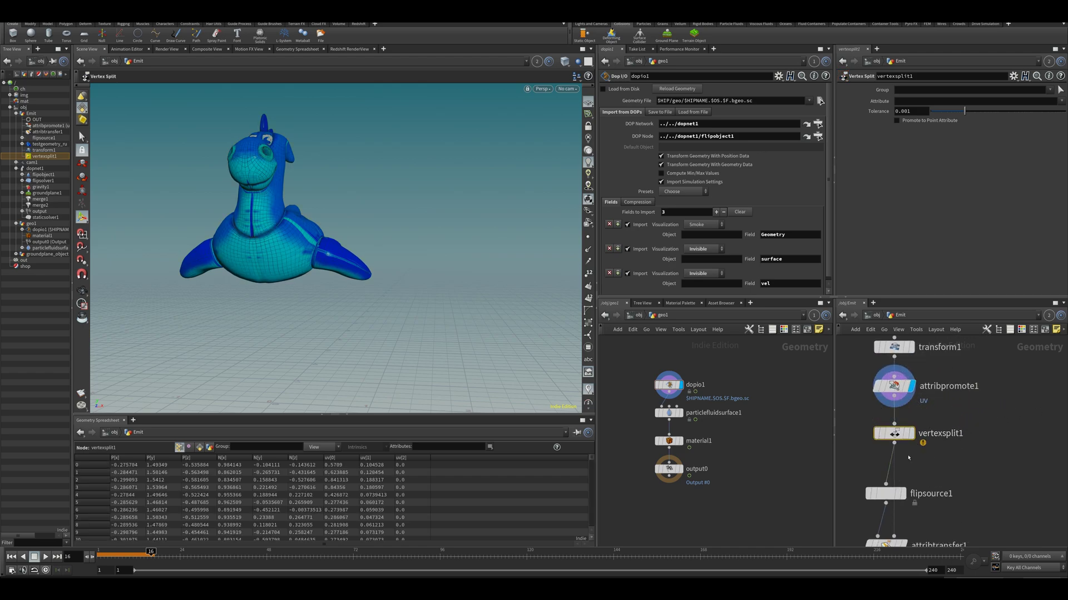
pyautogui.click(893, 469)
pyautogui.moveTo(903, 478); pyautogui.dragTo(894, 434, button='middle')
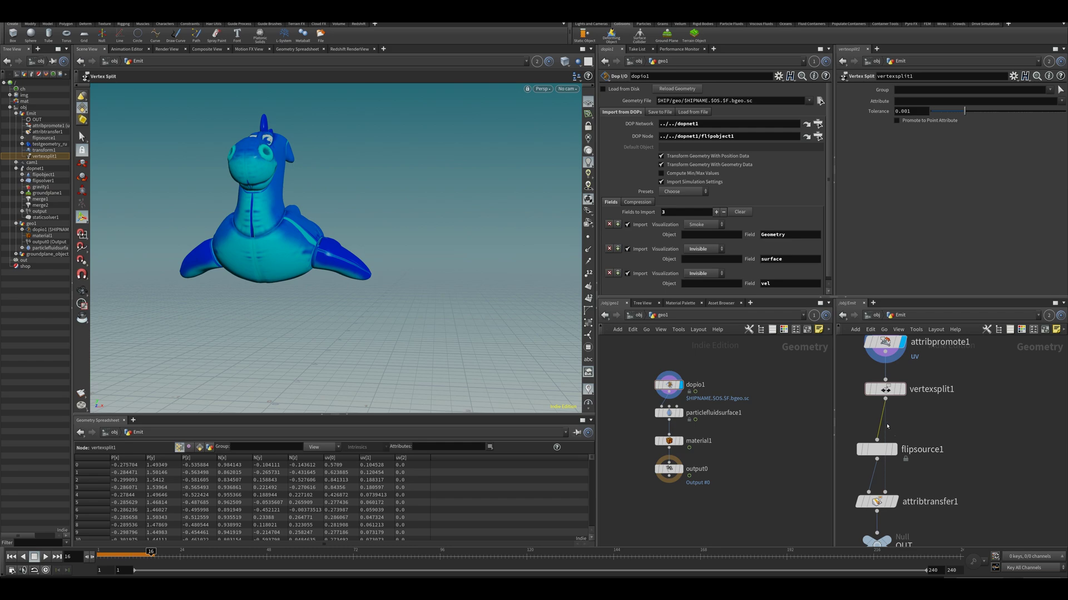
pyautogui.moveTo(903, 391)
pyautogui.moveTo(903, 391); pyautogui.dragTo(895, 393)
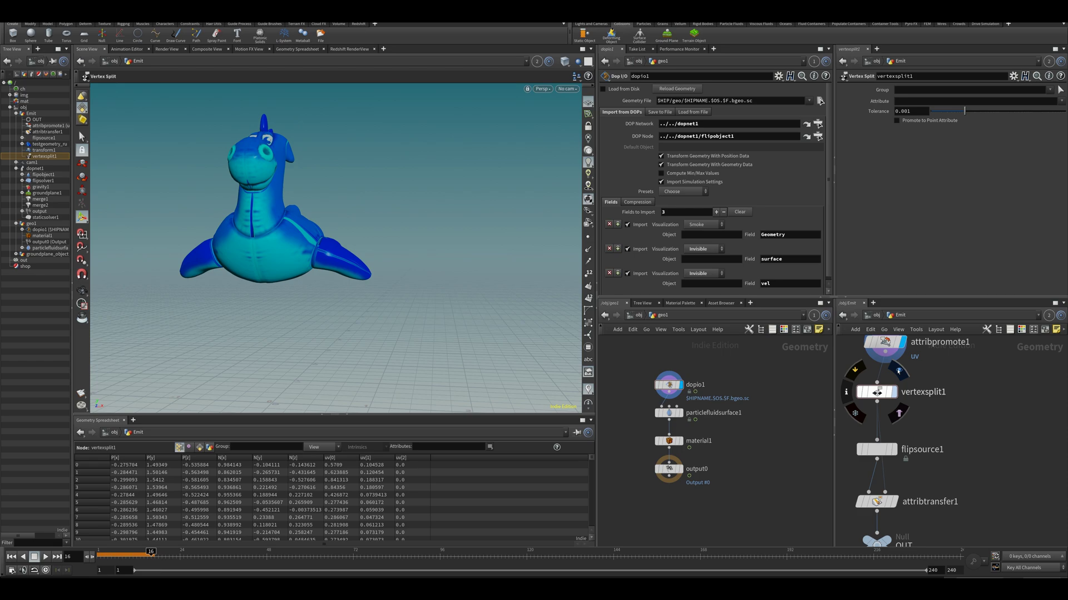
# Compare the UV layouts of vertexsplit1, transform1 and attribpromote1 in the UV view.
pyautogui.hotkey('space', '5')
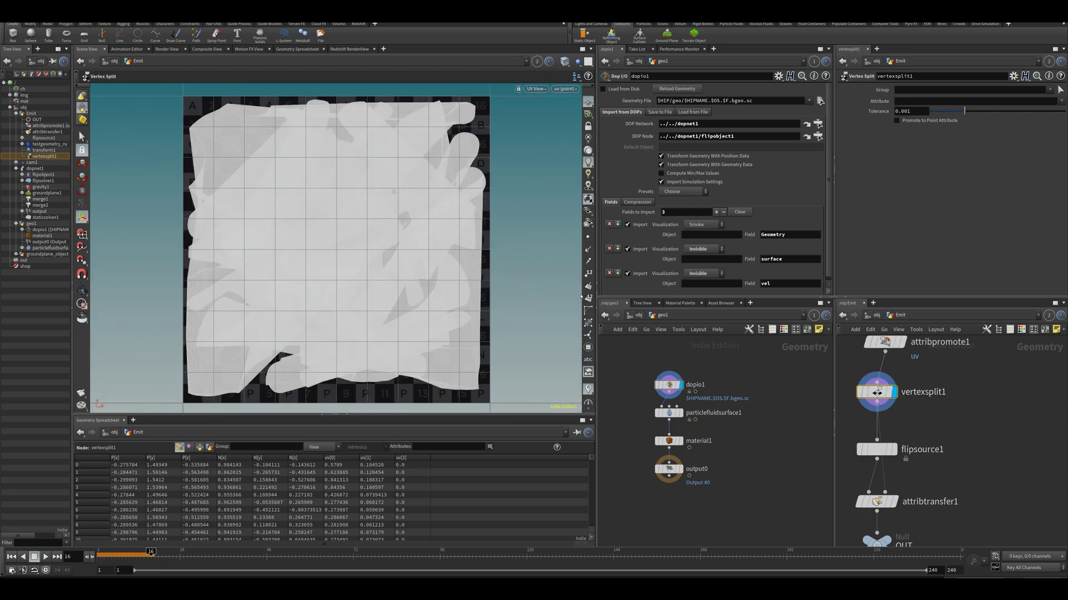
pyautogui.moveTo(915, 354); pyautogui.dragTo(935, 452, button='middle')
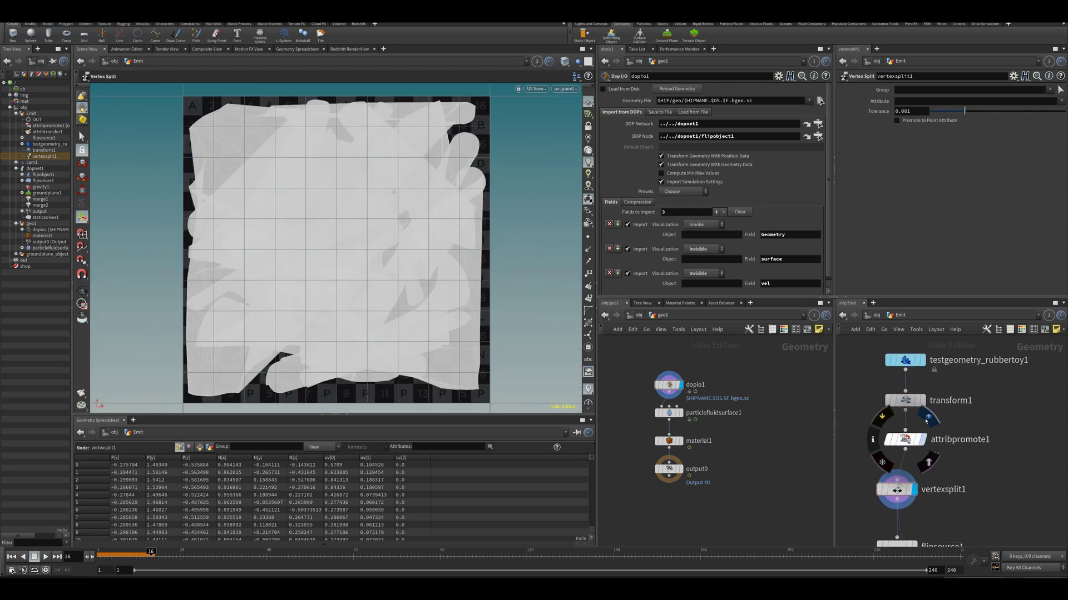
pyautogui.click(906, 439)
pyautogui.click(908, 401)
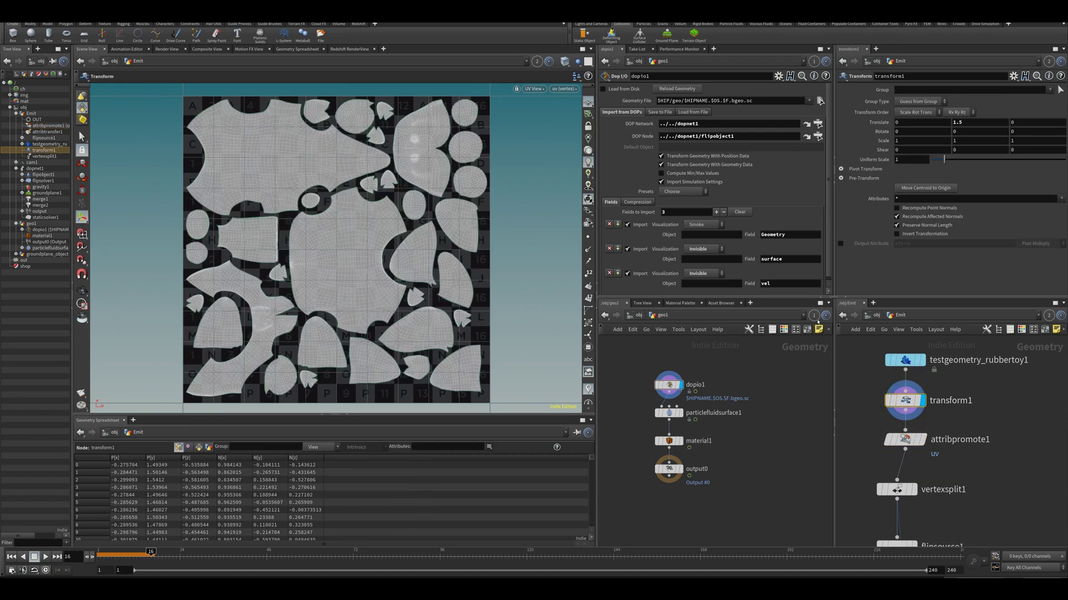
pyautogui.click(905, 439)
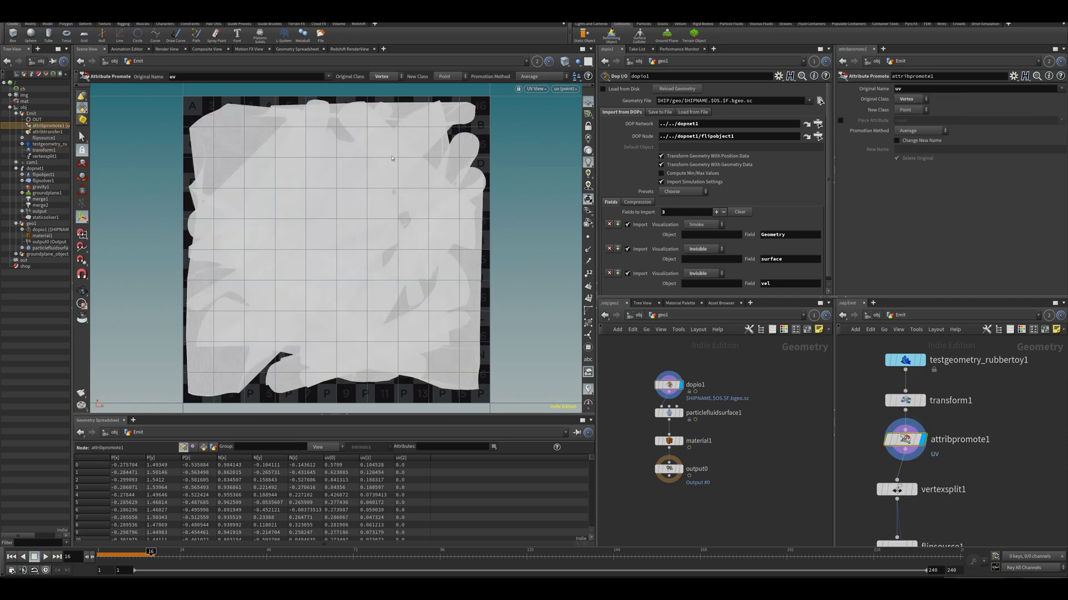
pyautogui.moveTo(906, 400)
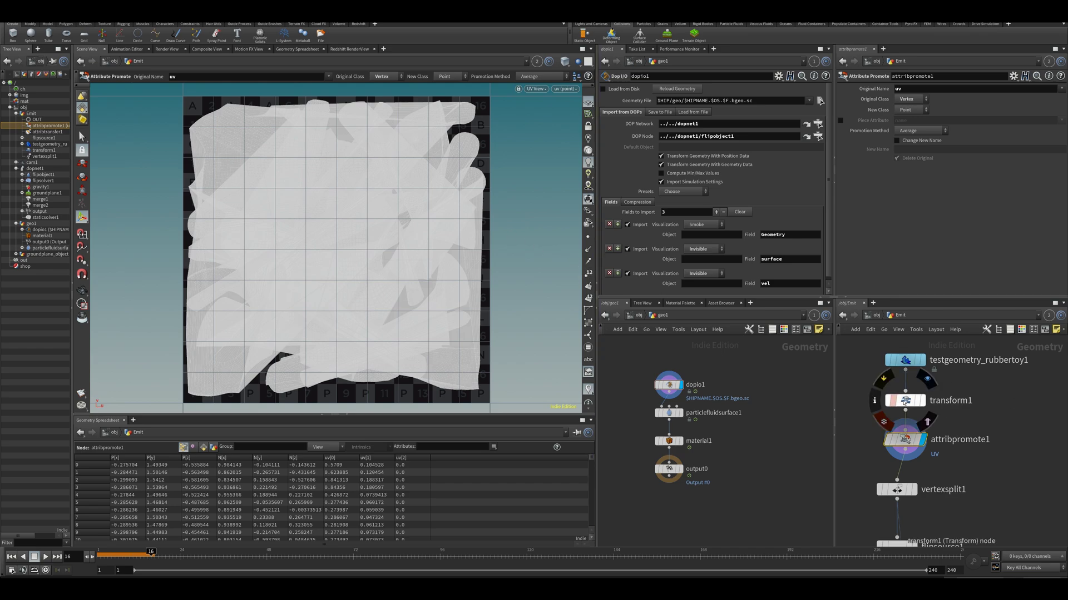
pyautogui.click(926, 379)
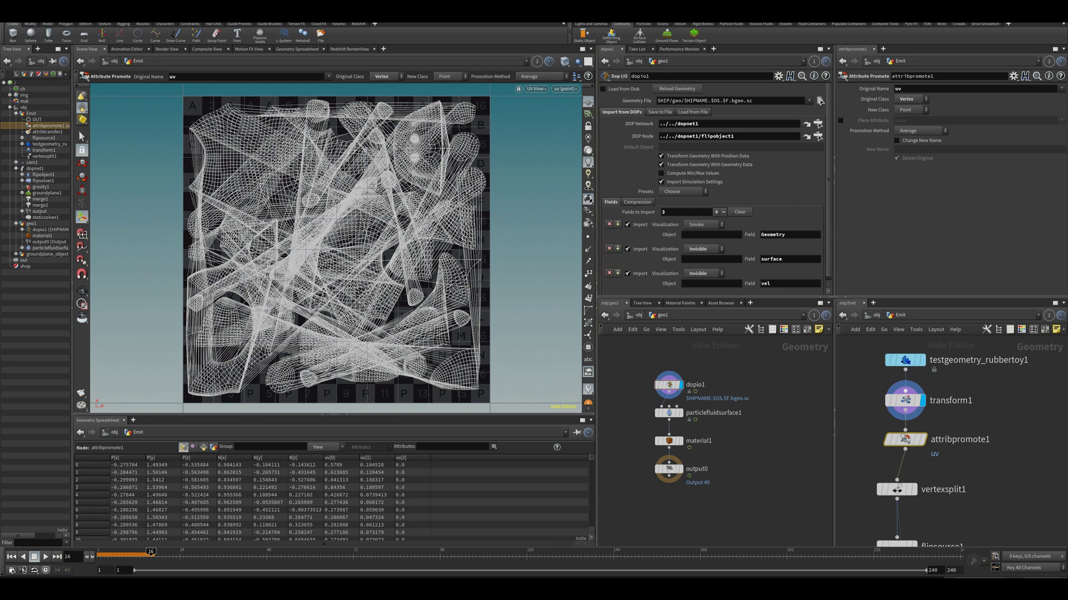
# Move the Vertex Split node upstream so that it sits between transform1 and attribpromote1.
pyautogui.click(901, 493)
pyautogui.press('Delete')
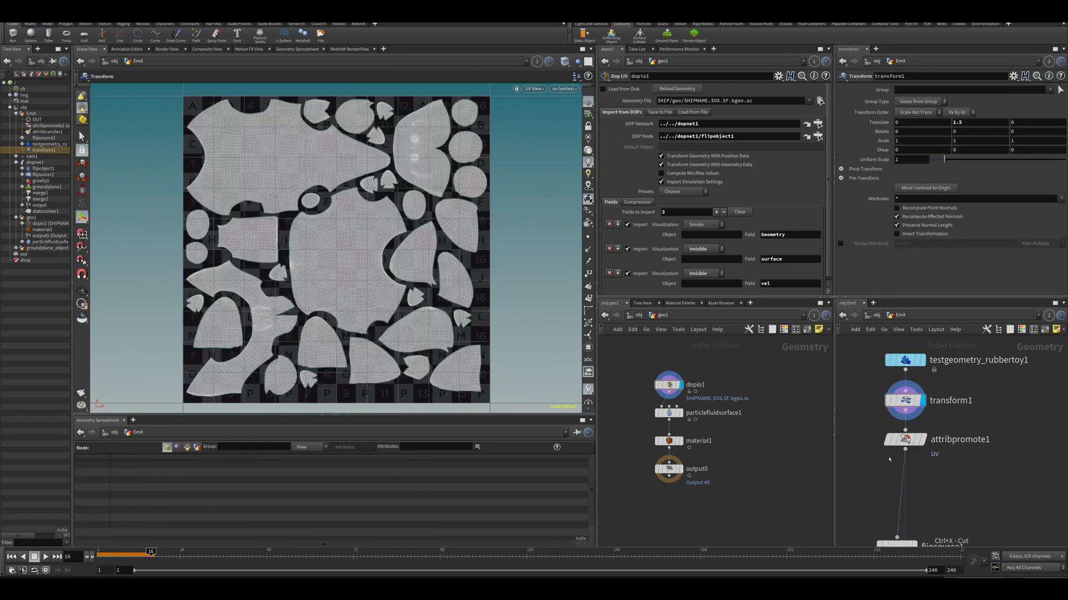
pyautogui.moveTo(900, 447); pyautogui.dragTo(901, 476)
pyautogui.hotkey('ctrl', 'v')
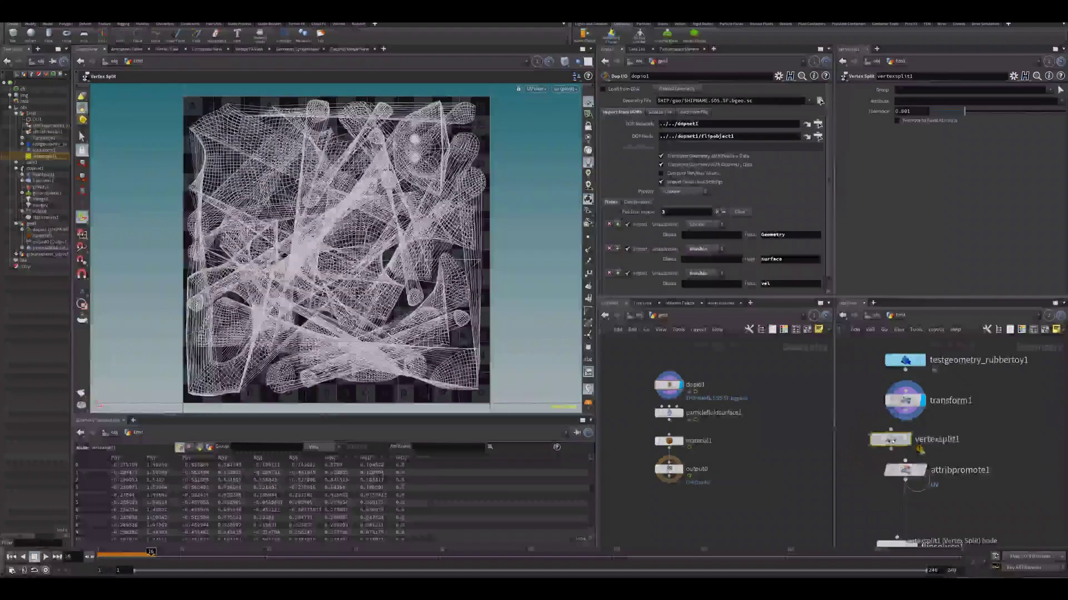
pyautogui.moveTo(888, 441); pyautogui.dragTo(907, 439)
# Set the Vertex Split node's attribute to uv.
pyautogui.click(925, 101)
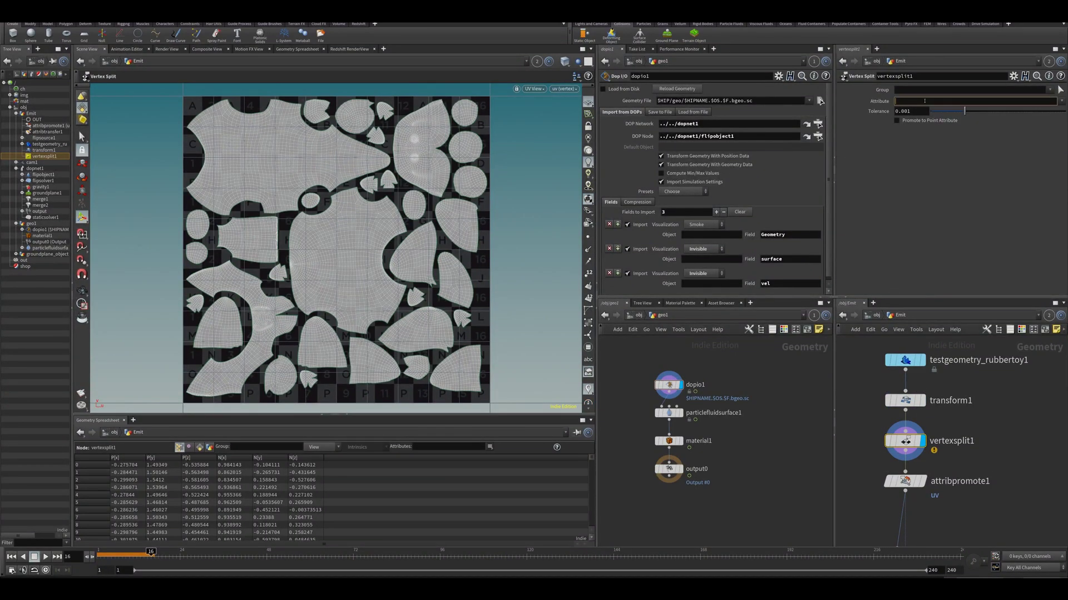
pyautogui.write('uv')
pyautogui.press('Return')
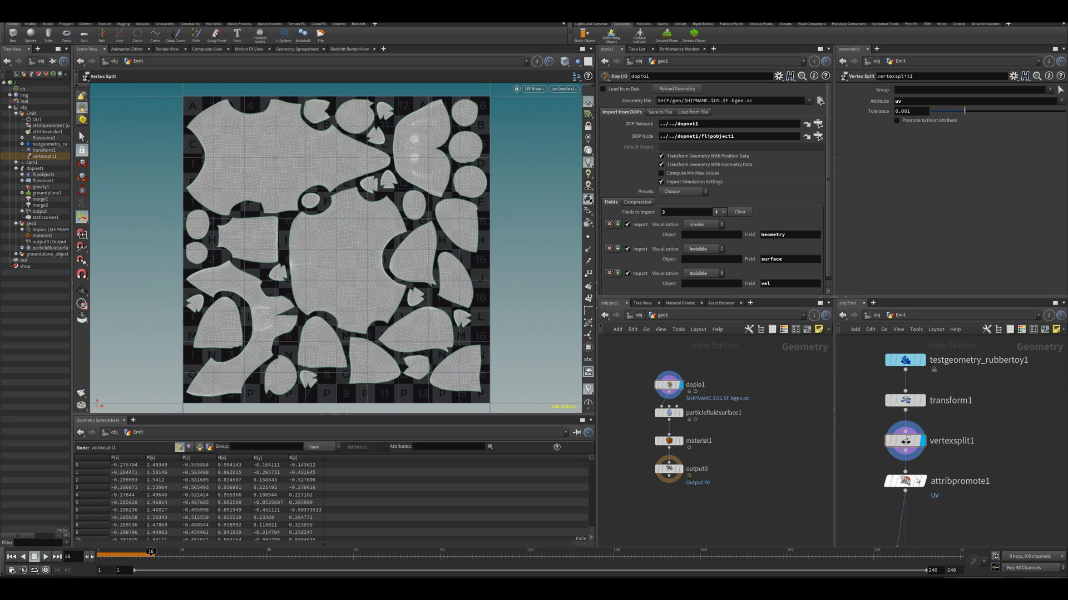
# Display attribpromote1 in the perspective view and inspect the toy's texture from another angle.
pyautogui.click(905, 481)
pyautogui.hotkey('space', '1')
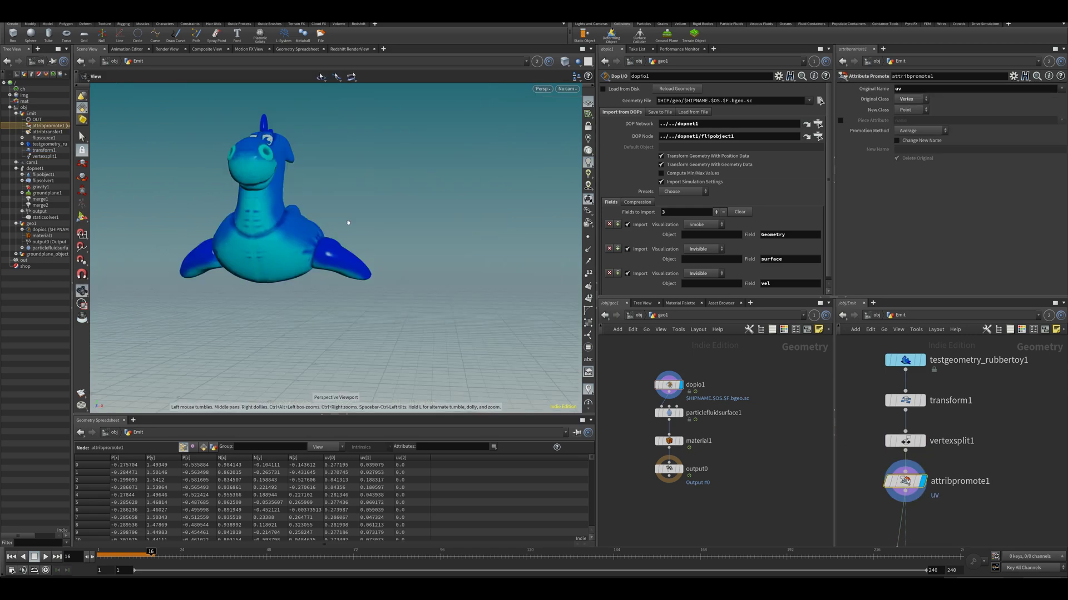
pyautogui.keyDown('alt'); pyautogui.moveTo(345, 223); pyautogui.dragTo(228, 260); pyautogui.keyUp('alt')
pyautogui.keyDown('alt'); pyautogui.moveTo(260, 261); pyautogui.dragTo(300, 287, button='middle'); pyautogui.keyUp('alt')
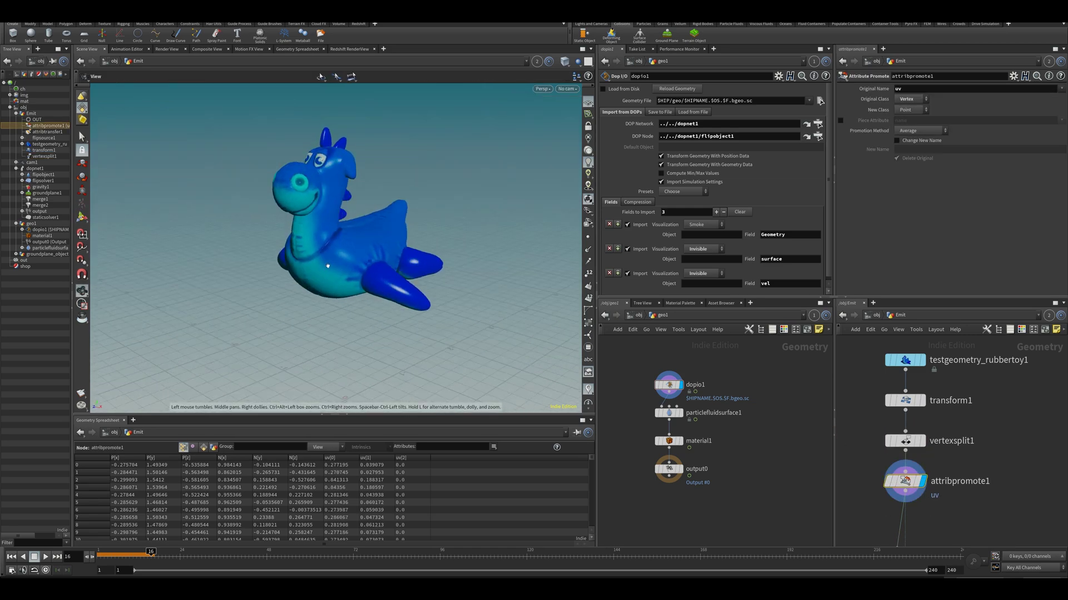
pyautogui.press('Return')
# Display the OUT null, and switch the scene view to geo1 to show the fluid particles from dopio1.
pyautogui.scroll(-5, 879, 426)
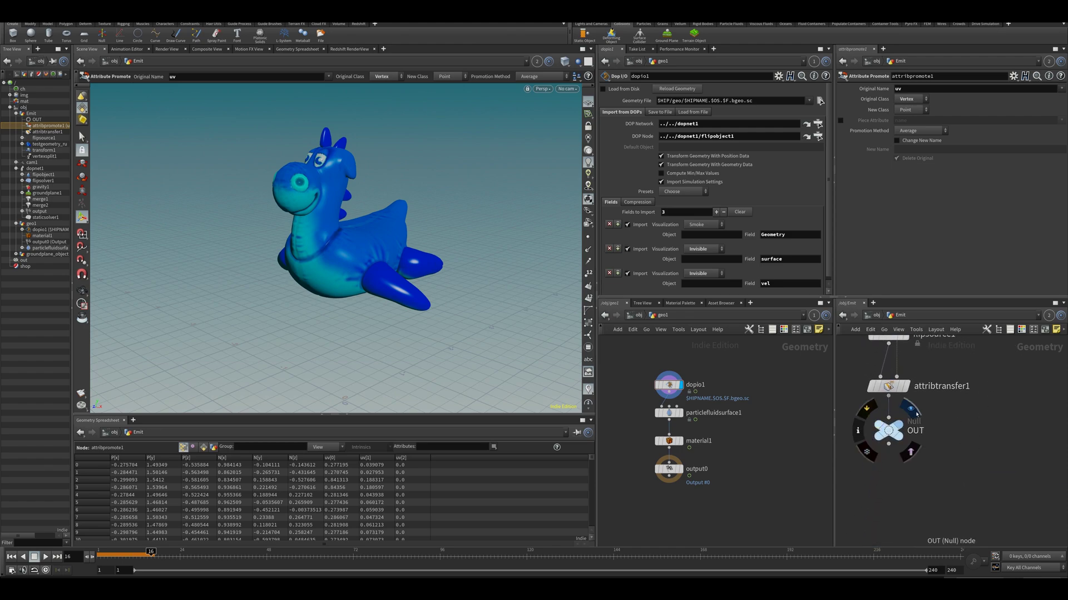
pyautogui.click(884, 428)
pyautogui.press('Return')
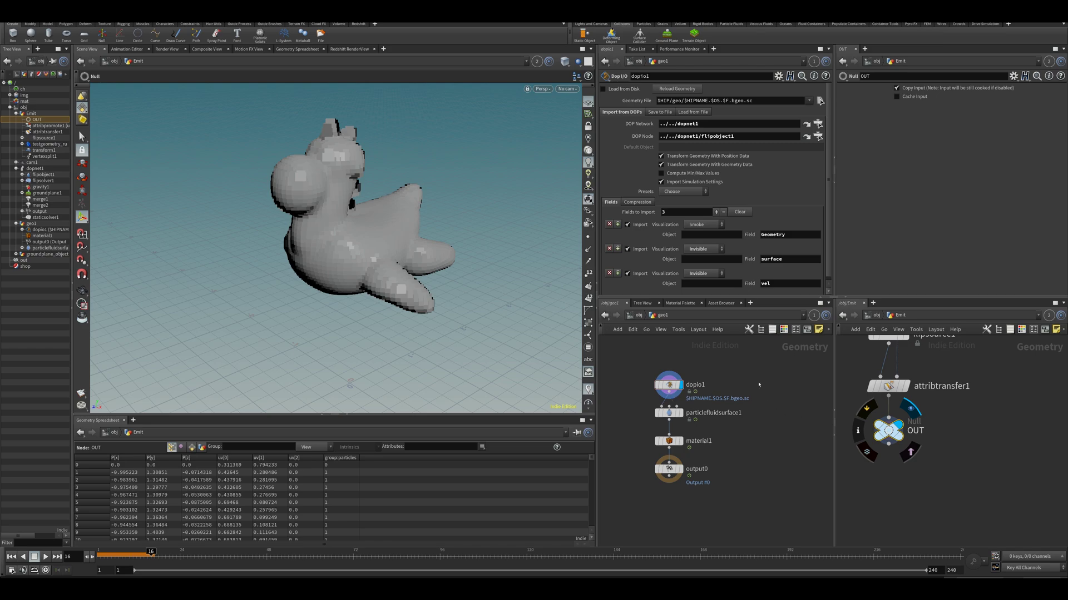
pyautogui.moveTo(661, 385); pyautogui.dragTo(660, 376)
pyautogui.click(537, 62)
pyautogui.click(552, 104)
pyautogui.scroll(-2, 372, 208)
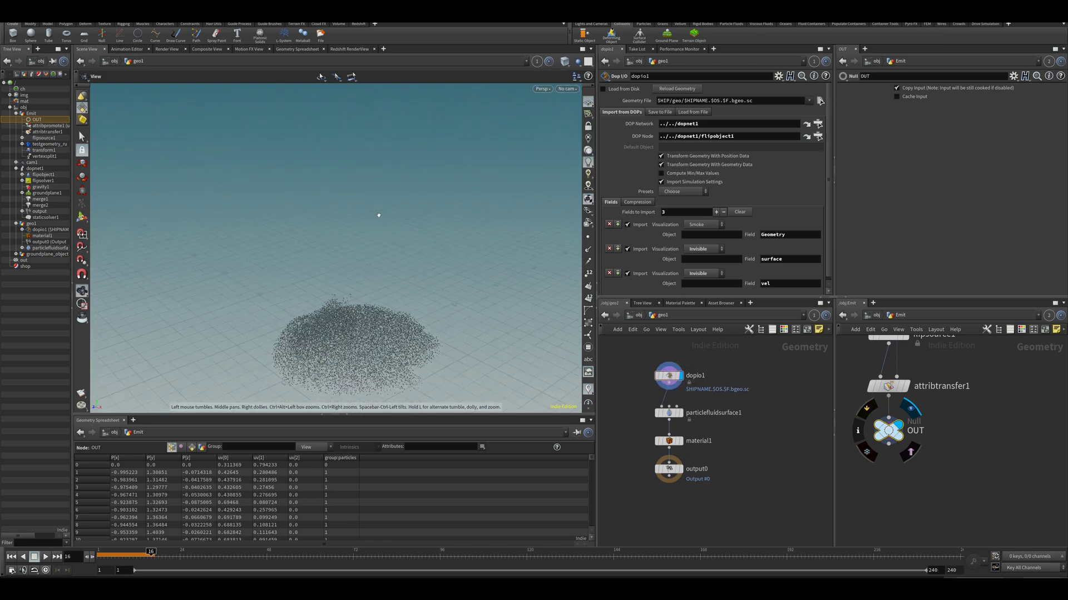
# Rerun the simulation from the start, go to frame 14, and sort OUT's points by uv[1] in the geometry spreadsheet.
pyautogui.moveTo(129, 553); pyautogui.dragTo(101, 553)
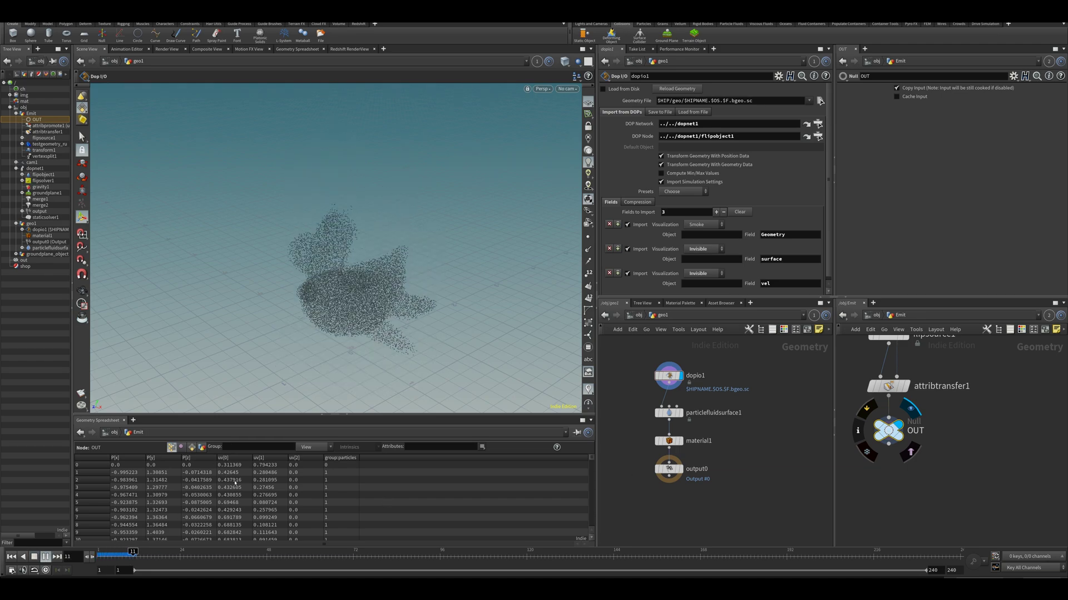
pyautogui.click(144, 554)
pyautogui.click(261, 459)
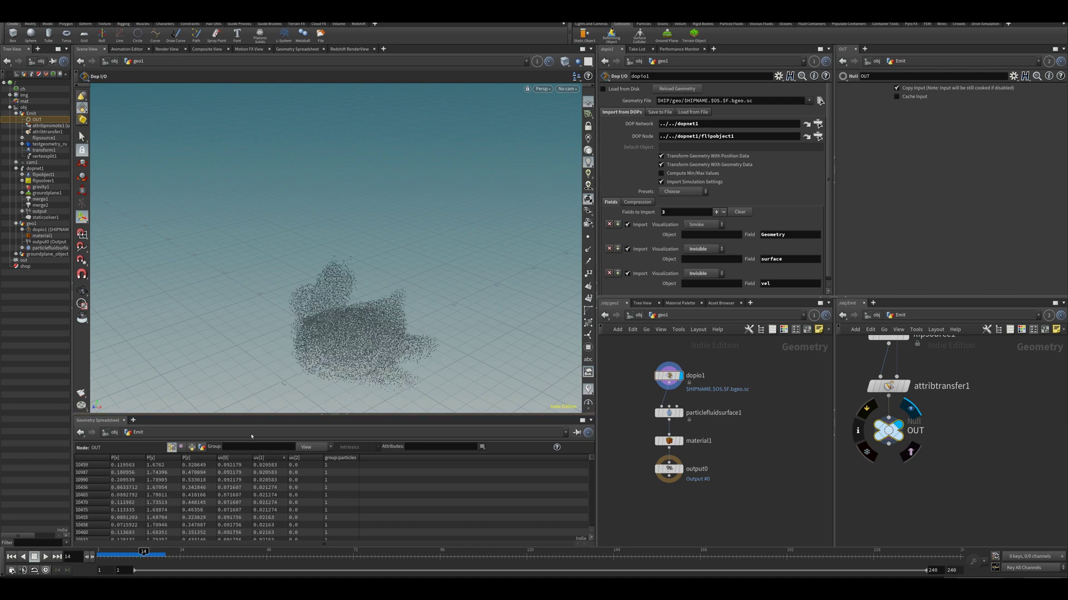
# Add uv to the transfer attributes of particlefluidsurface1, and display output0.
pyautogui.click(669, 393)
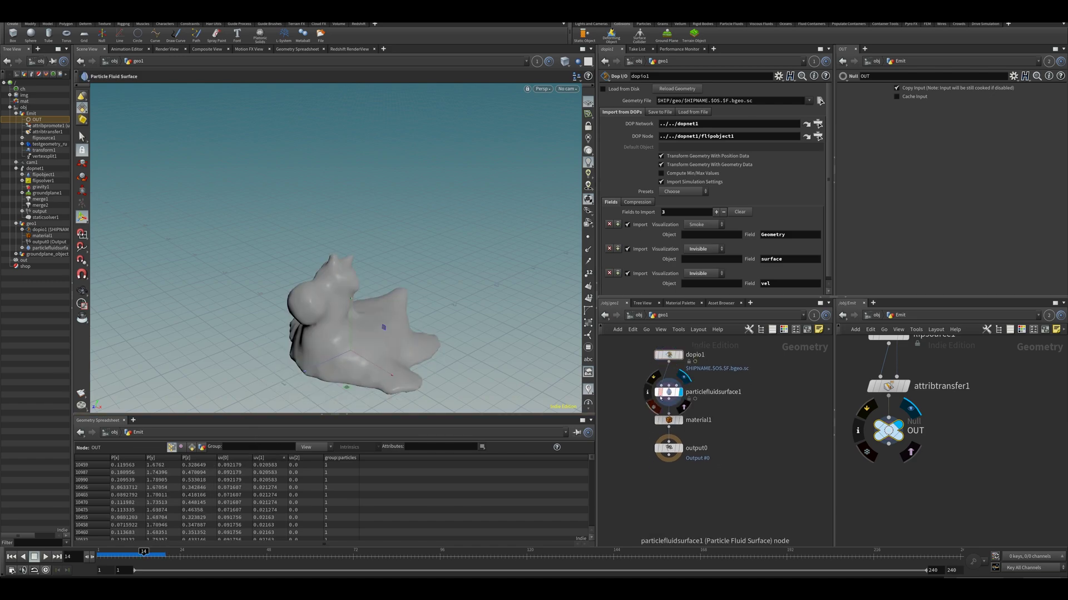
pyautogui.click(746, 216)
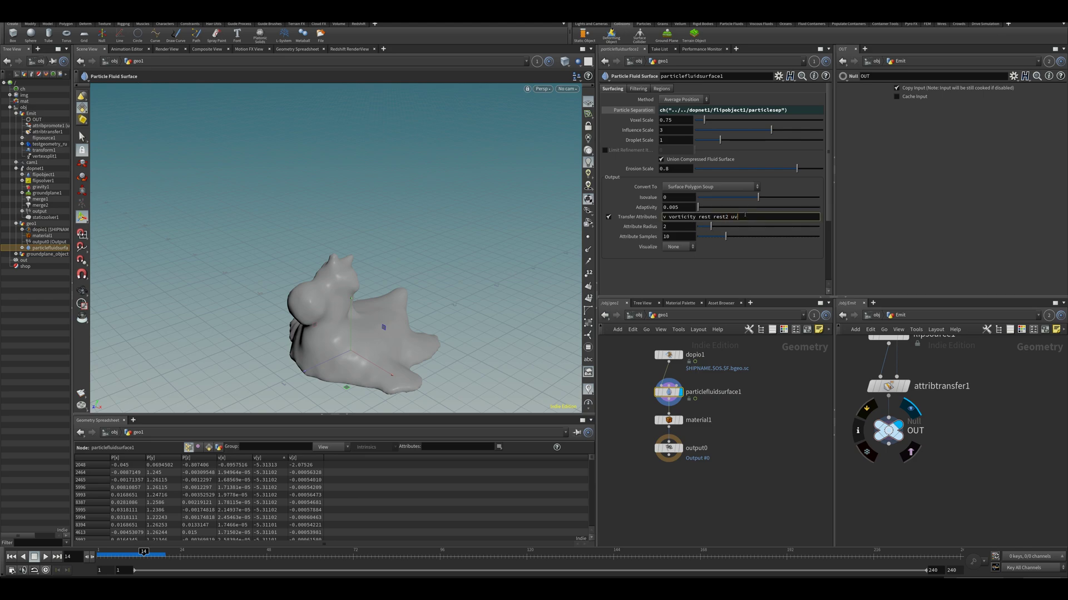
pyautogui.write('uv')
pyautogui.press('Return')
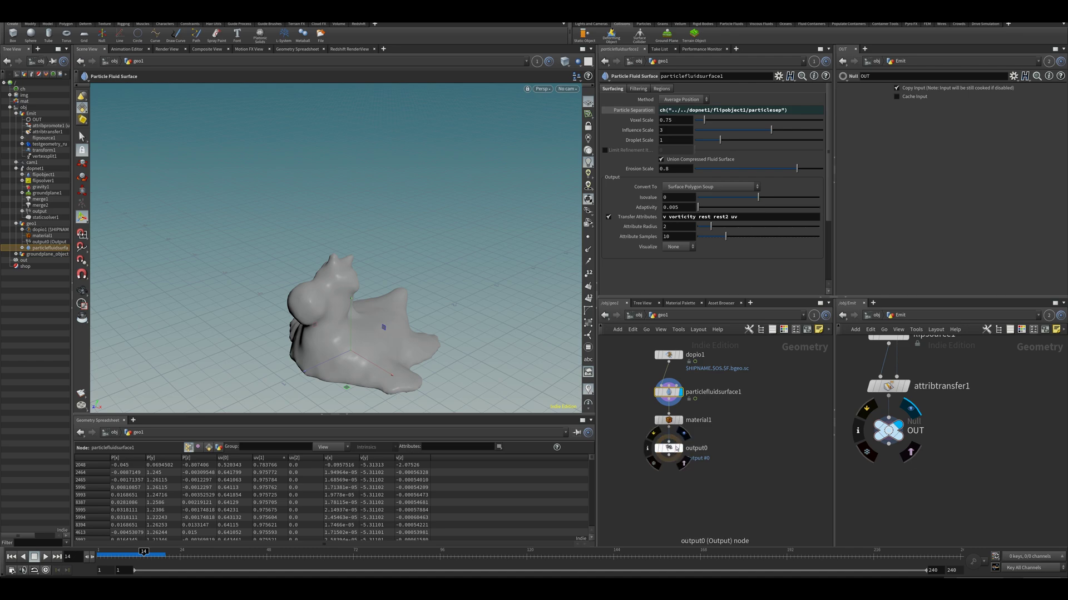
pyautogui.click(686, 435)
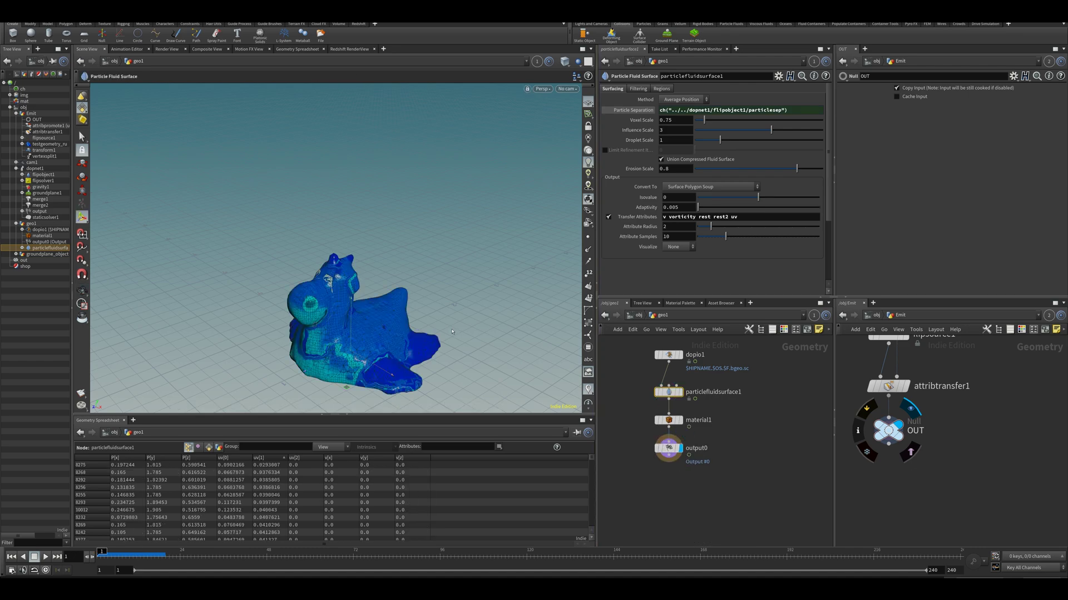
# Play the simulation from the first frame, inspect the textured fluid mesh up to frame 17, and return to the start.
pyautogui.hotkey('ctrl', 'Up')
pyautogui.keyDown('alt'); pyautogui.moveTo(381, 265); pyautogui.dragTo(407, 220); pyautogui.keyUp('alt')
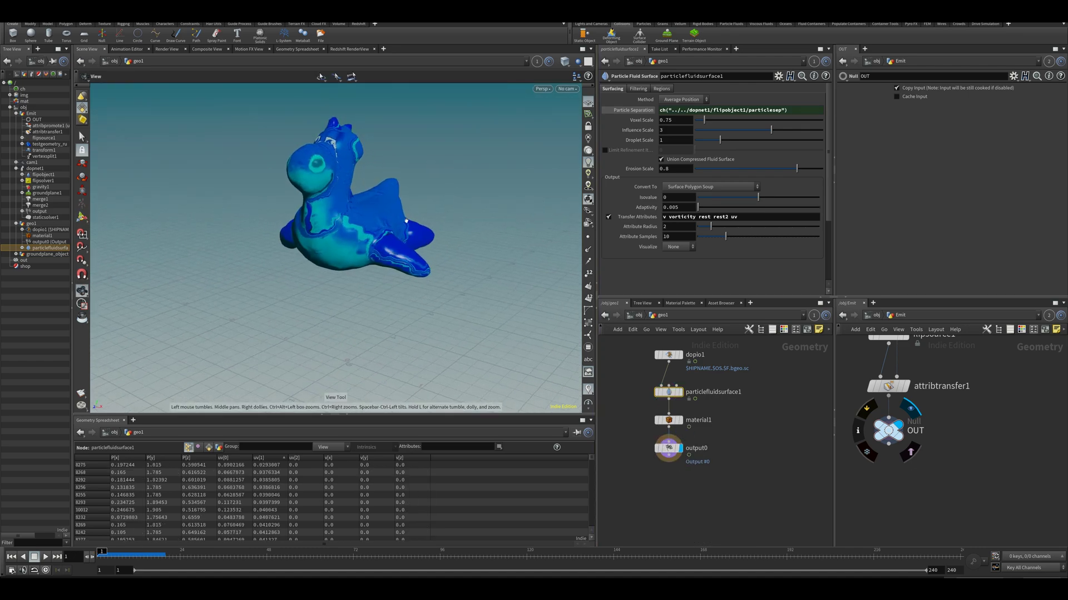
pyautogui.keyDown('alt'); pyautogui.scroll(2, 406, 220); pyautogui.keyUp('alt')
pyautogui.keyDown('alt'); pyautogui.moveTo(408, 219); pyautogui.dragTo(442, 227, button='middle'); pyautogui.keyUp('alt')
pyautogui.moveTo(443, 227); pyautogui.dragTo(452, 224)
pyautogui.click(45, 557)
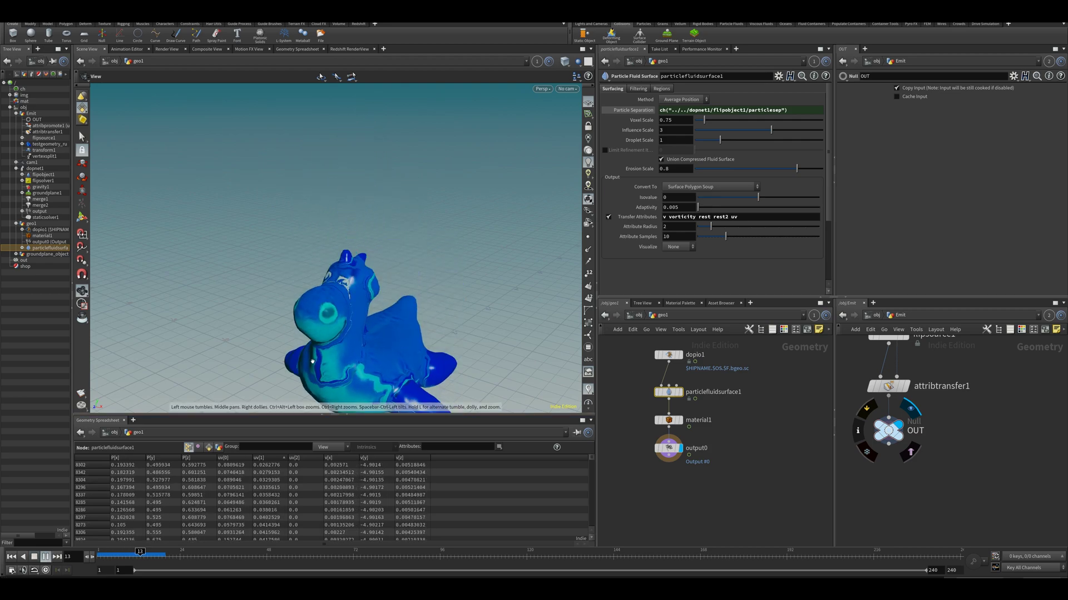
pyautogui.click(154, 557)
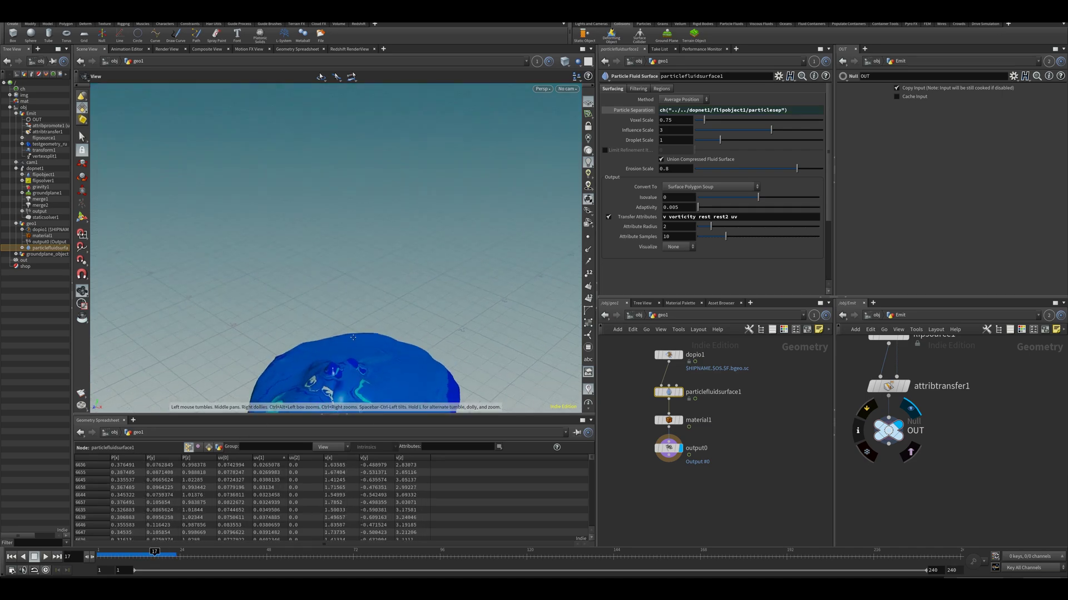
pyautogui.hotkey('ctrl', 'Up')
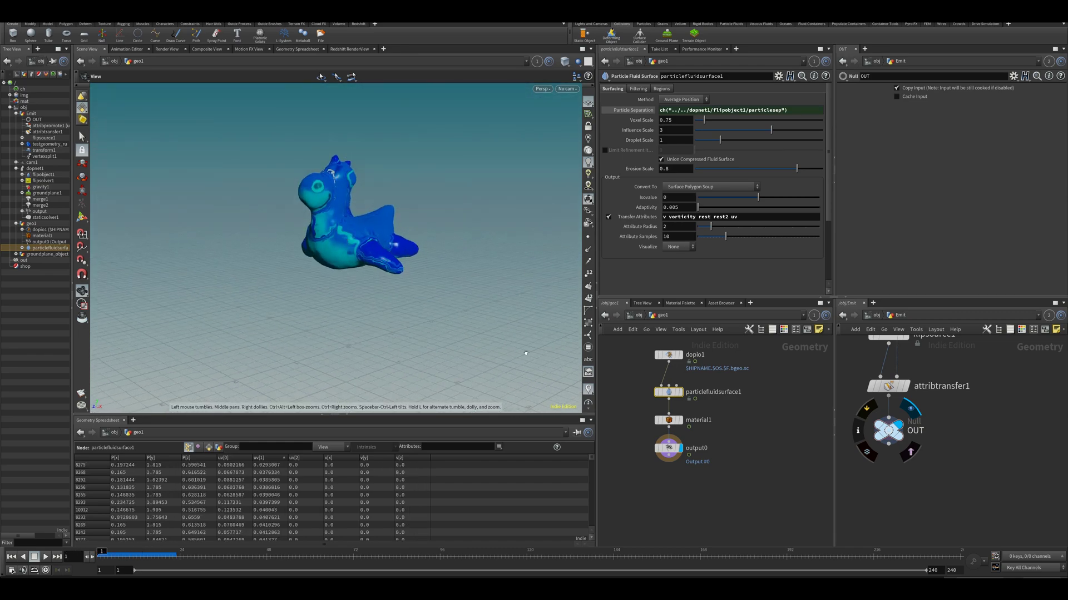
# Set flipsource1's Voxel Size, which is linked to flipobject1's particle separation, to 0.015.
pyautogui.moveTo(719, 502); pyautogui.dragTo(736, 489, button='middle')
pyautogui.scroll(1, 736, 489)
pyautogui.click(736, 489)
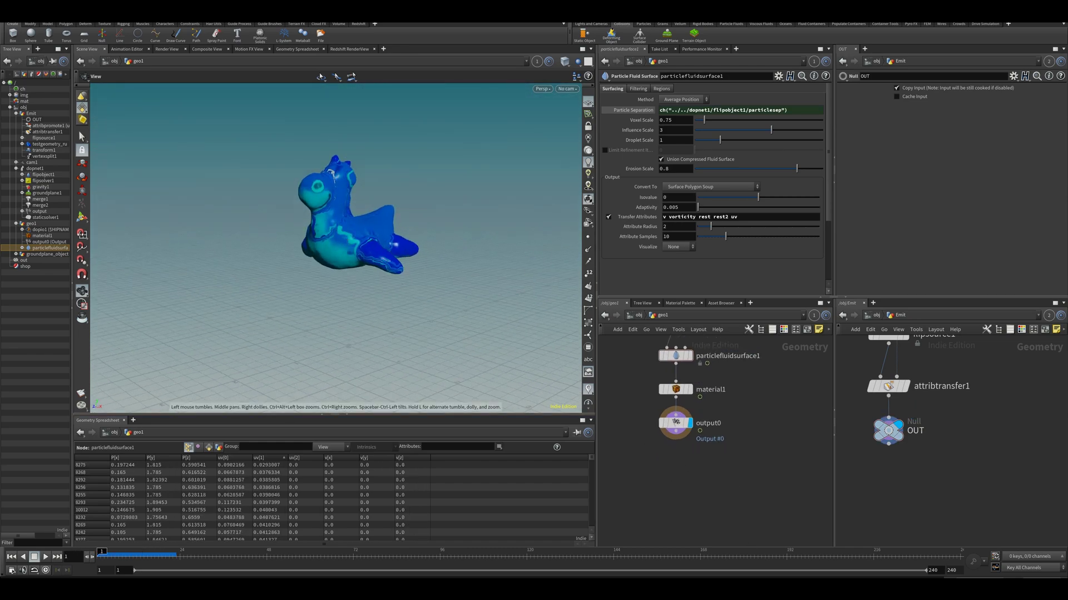
pyautogui.moveTo(1025, 371); pyautogui.dragTo(1030, 477, button='middle')
pyautogui.click(893, 440)
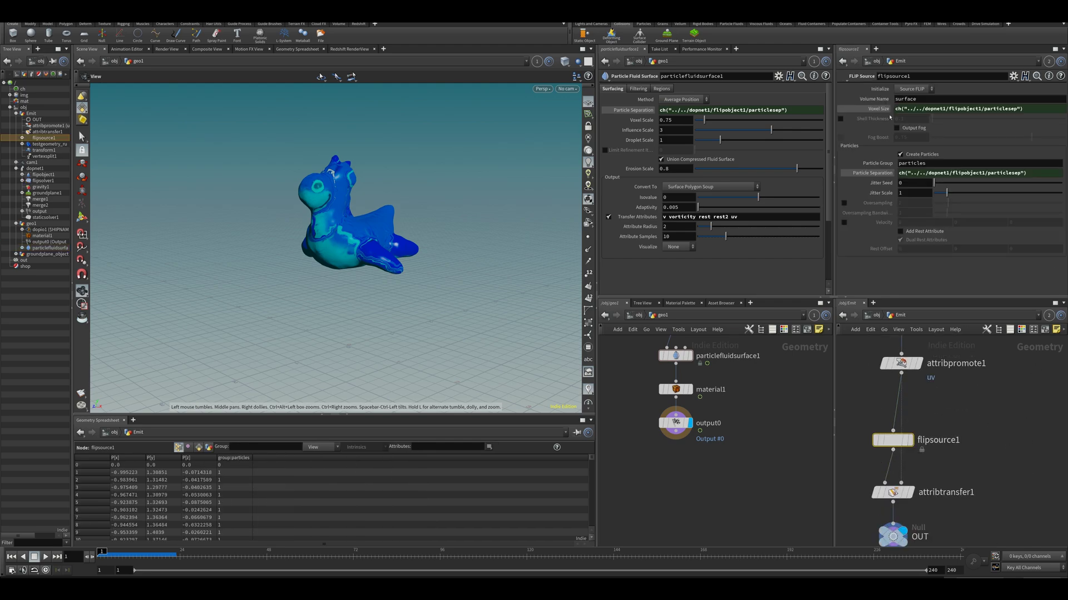
pyautogui.click(883, 111)
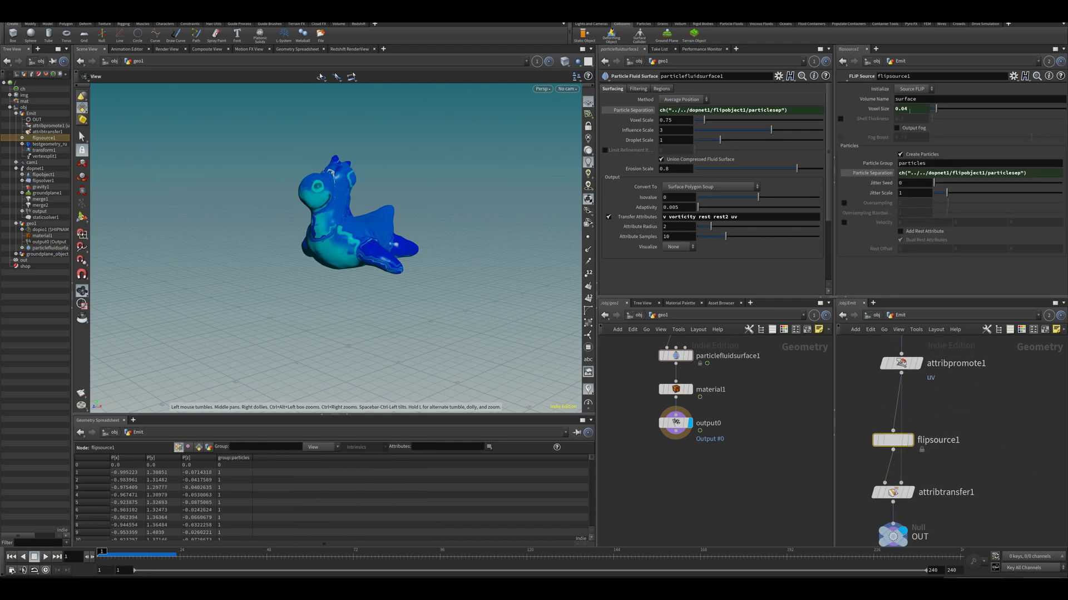
pyautogui.click(910, 109)
pyautogui.press('Return')
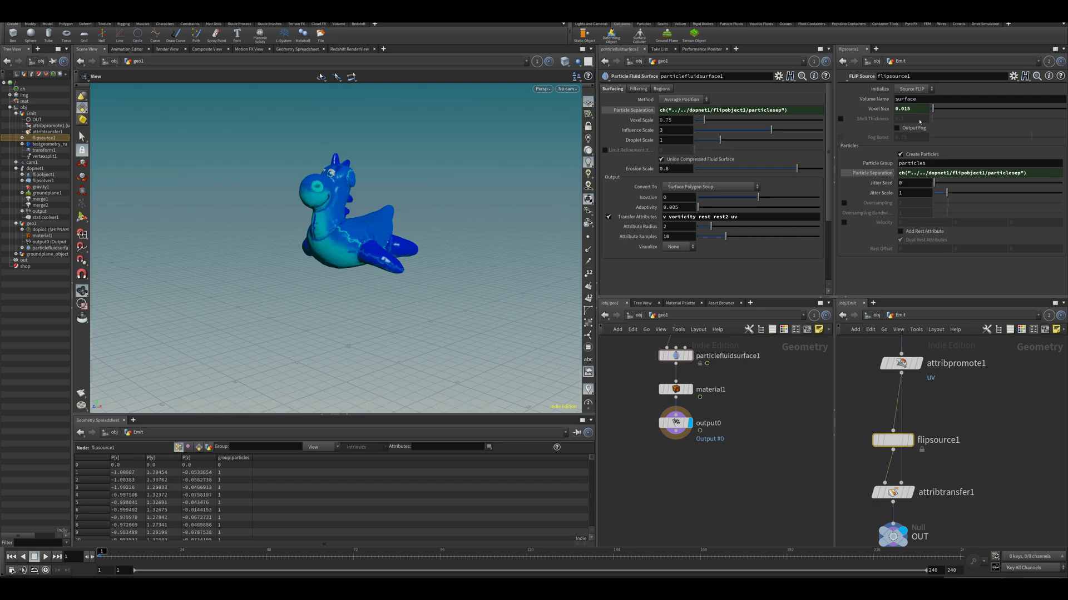
# Inspect the texture and UV seams on the refined toy mesh from the front and side.
pyautogui.moveTo(432, 171); pyautogui.dragTo(280, 238)
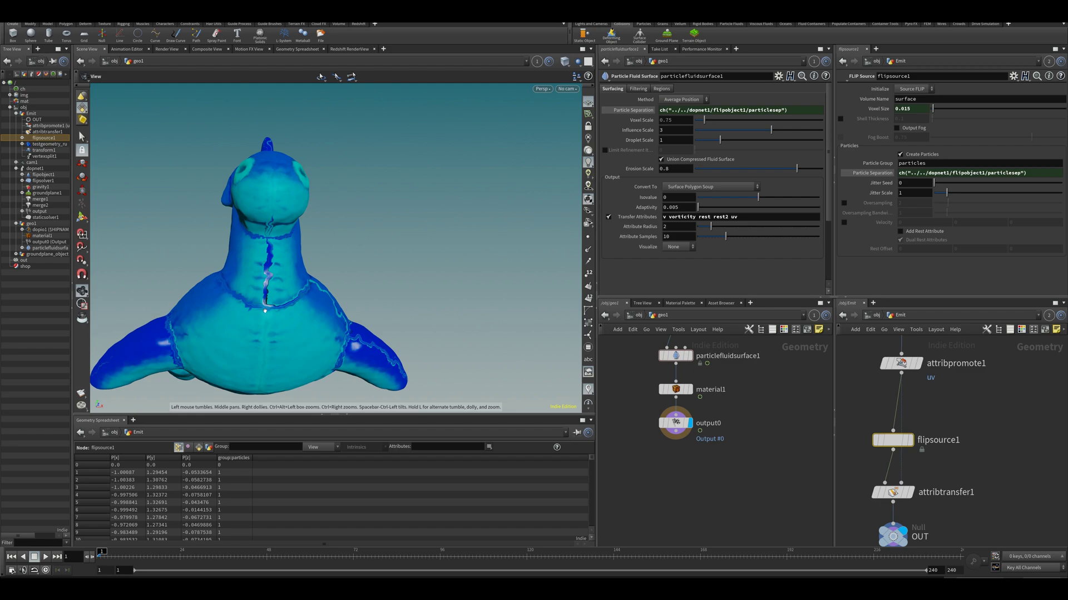
pyautogui.moveTo(335, 282); pyautogui.dragTo(241, 310)
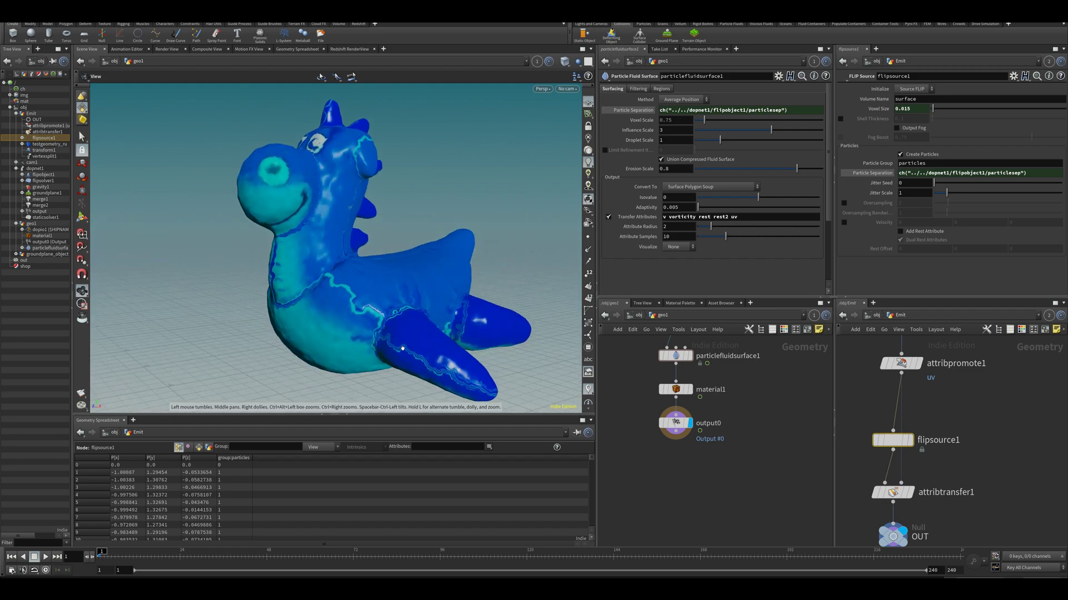
pyautogui.moveTo(403, 349); pyautogui.dragTo(323, 286)
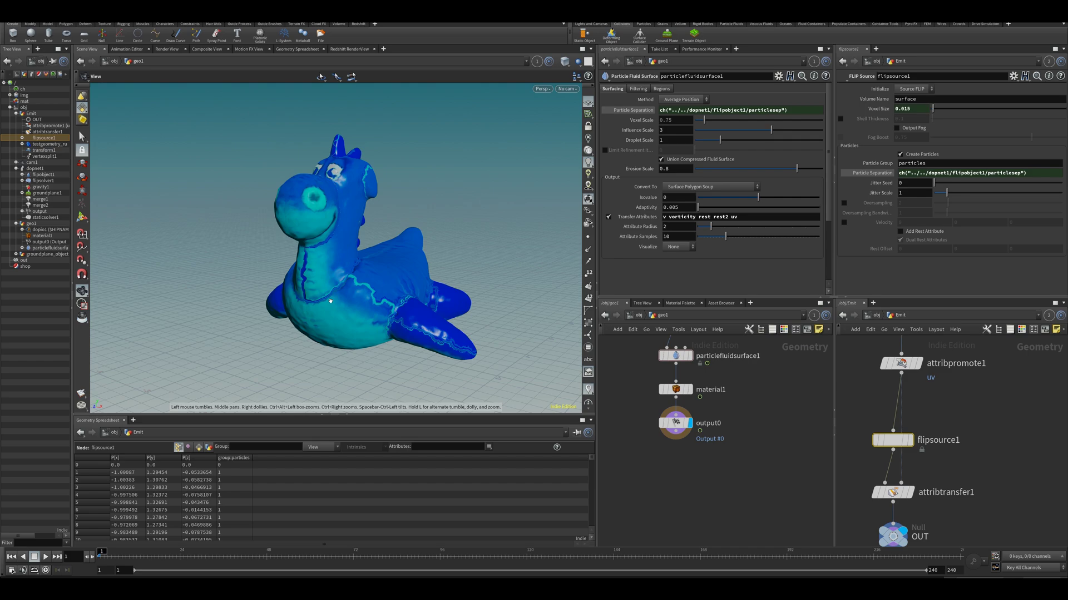
pyautogui.moveTo(334, 299); pyautogui.dragTo(383, 261)
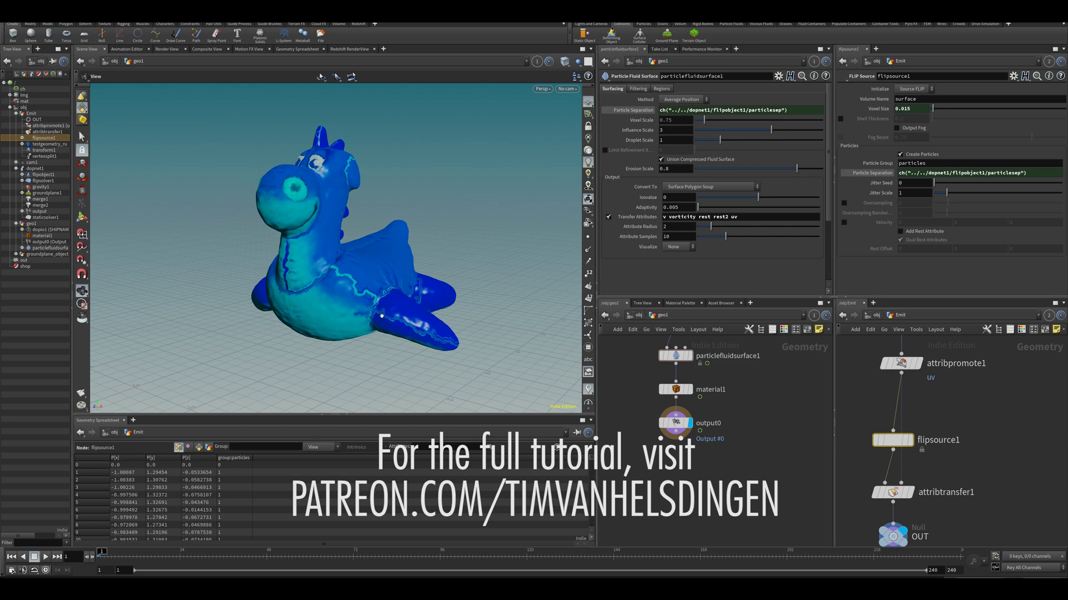
pyautogui.moveTo(367, 301); pyautogui.dragTo(346, 276)
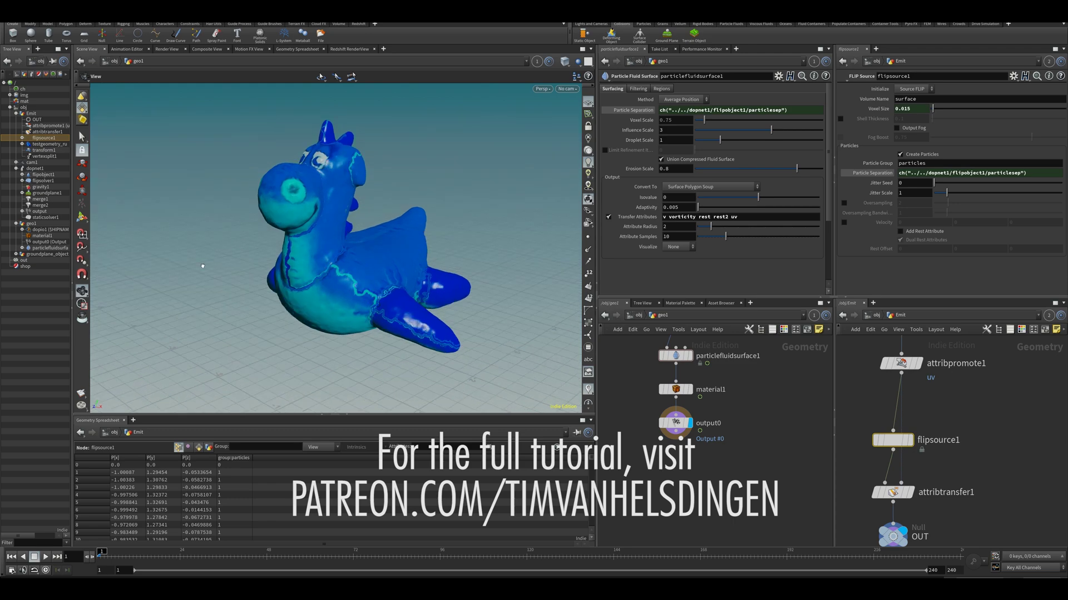